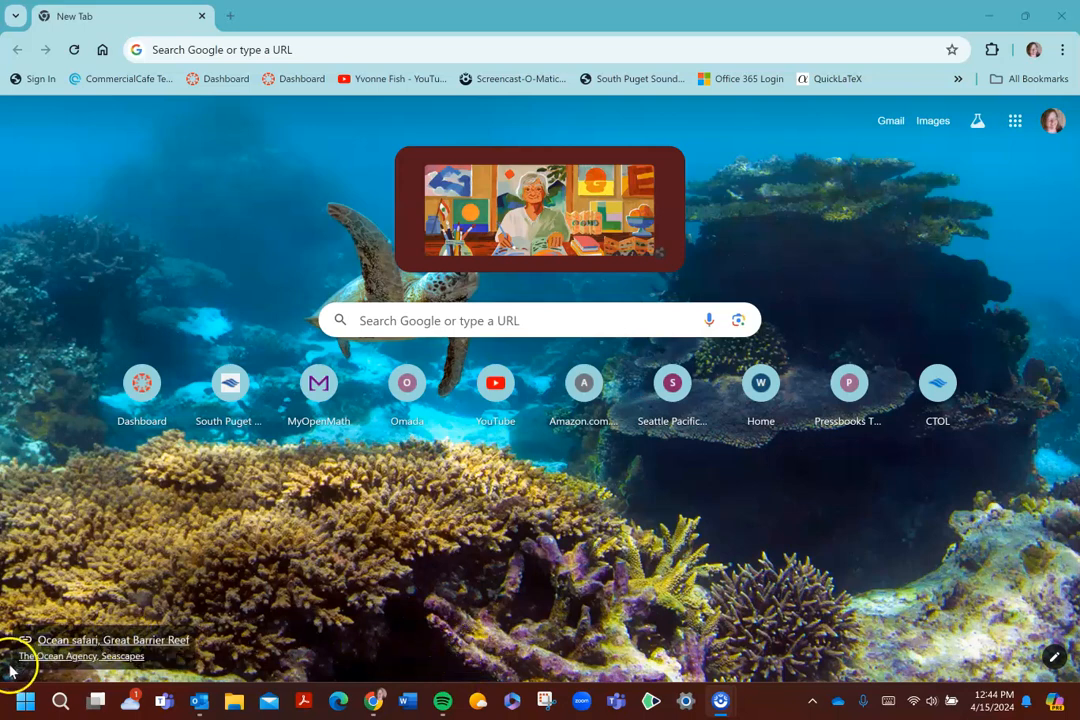
# - Start Excel with a blank workbook and dismiss the Document Recovery list, removing the recovered files
pyautogui.click(25, 701)
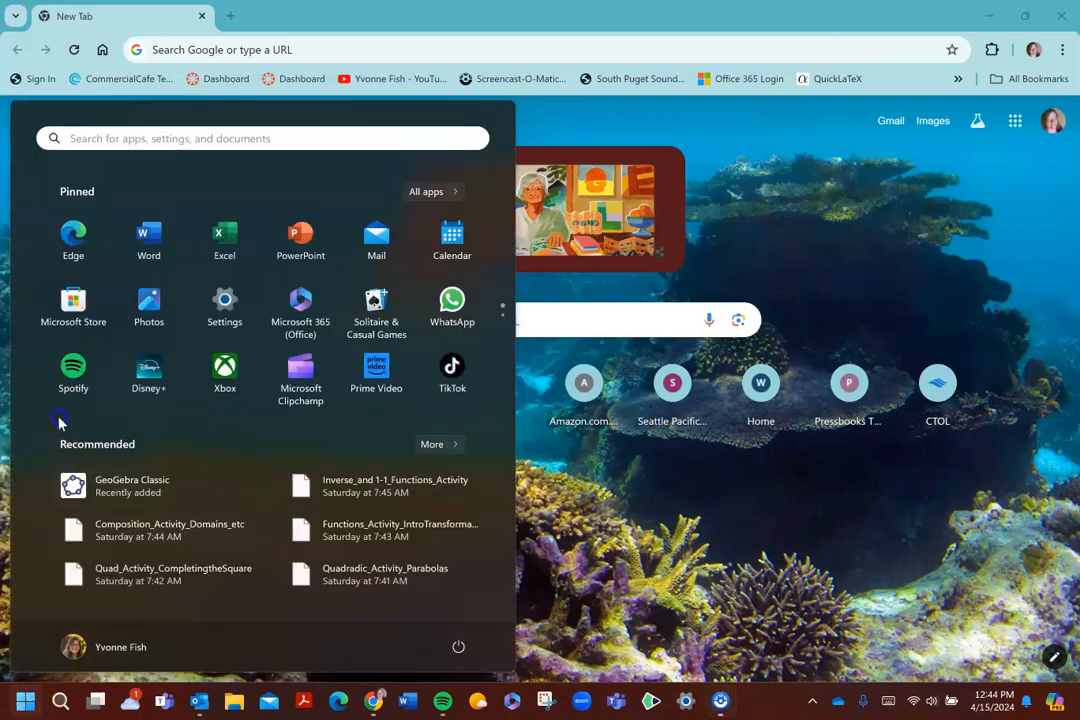
pyautogui.click(224, 235)
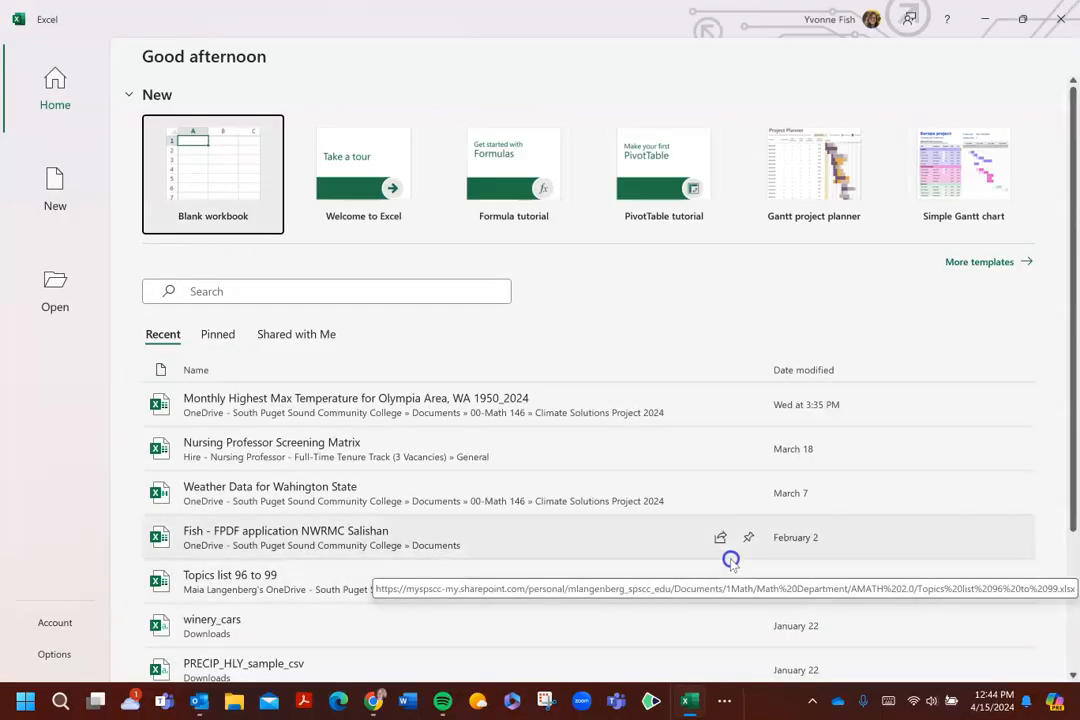
pyautogui.click(208, 180)
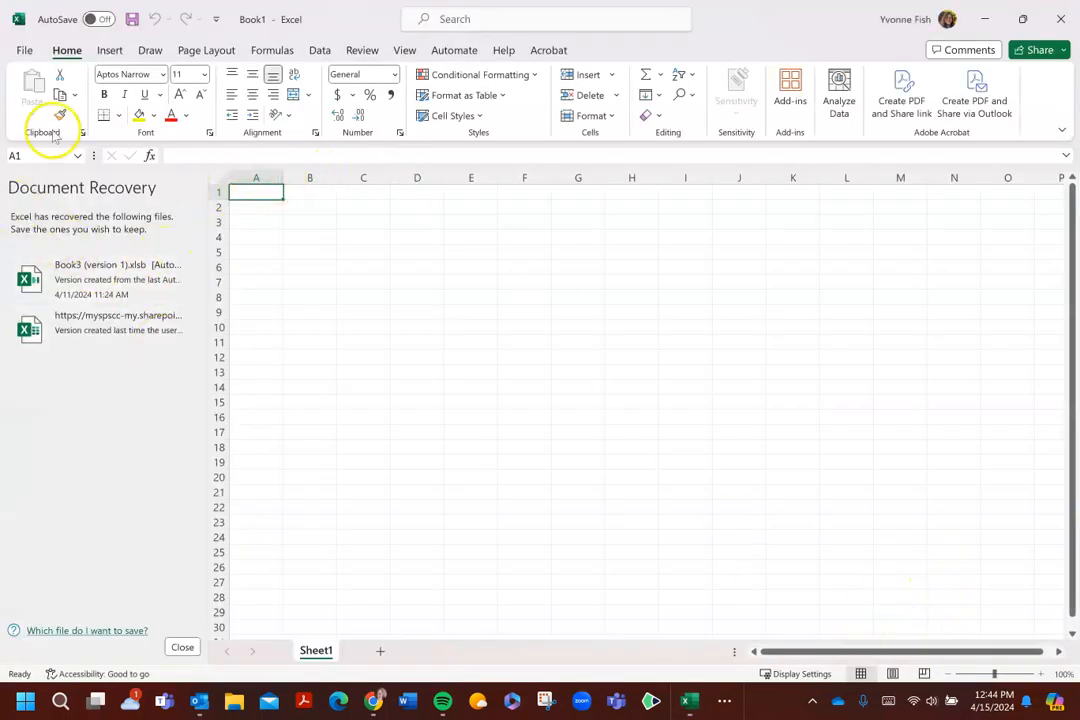
pyautogui.click(172, 647)
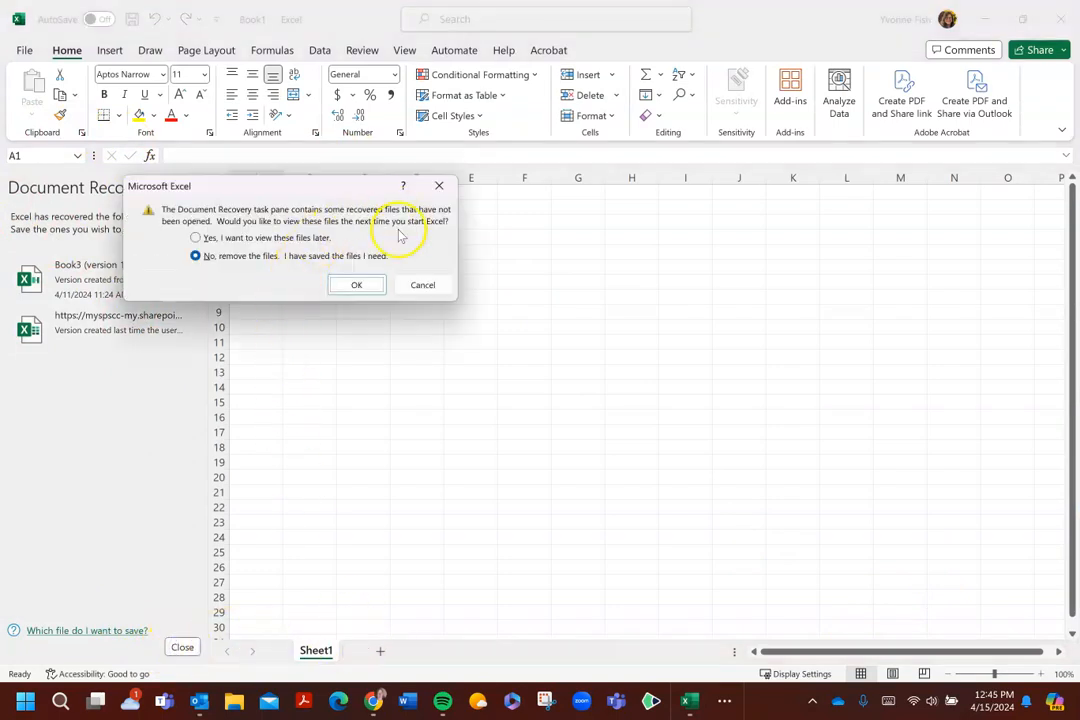
pyautogui.click(355, 286)
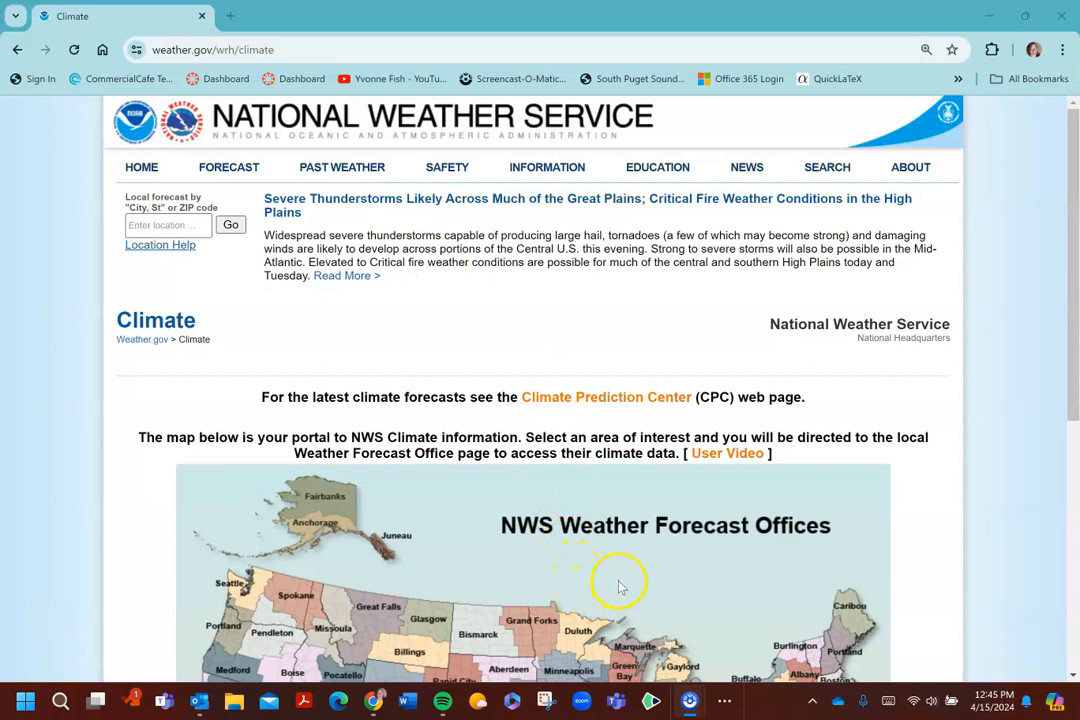
# - On the National Weather Service climate page in Chrome, choose the Seattle area on the forecast offices map
pyautogui.scroll(-1, 620, 570)
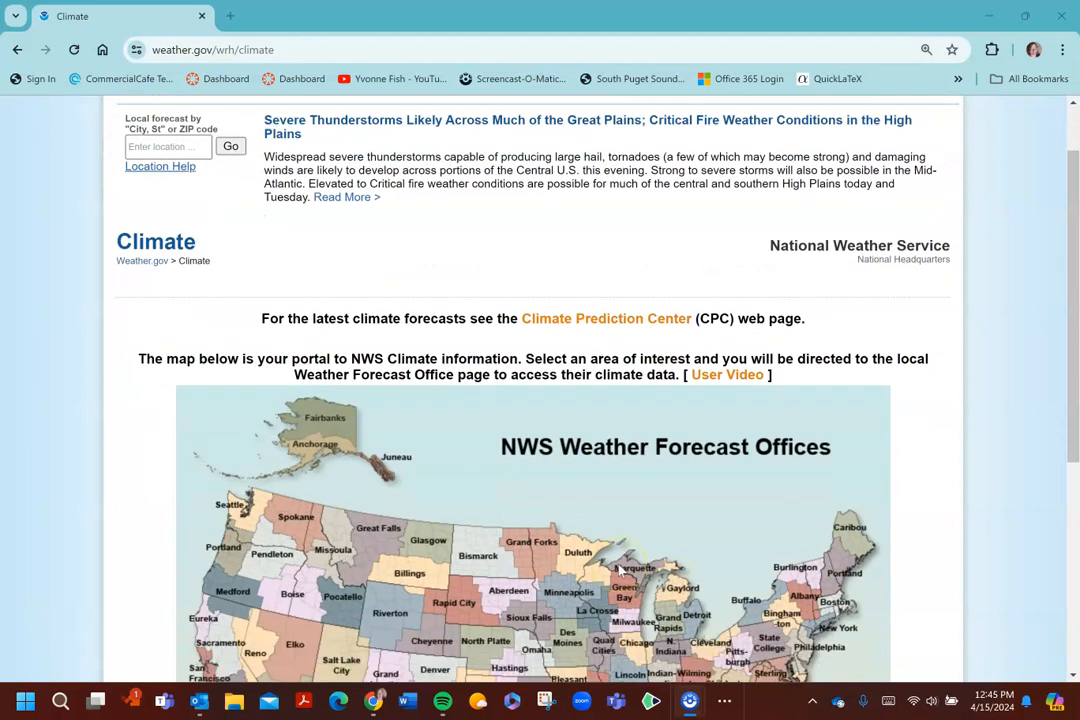
pyautogui.scroll(-2, 615, 535)
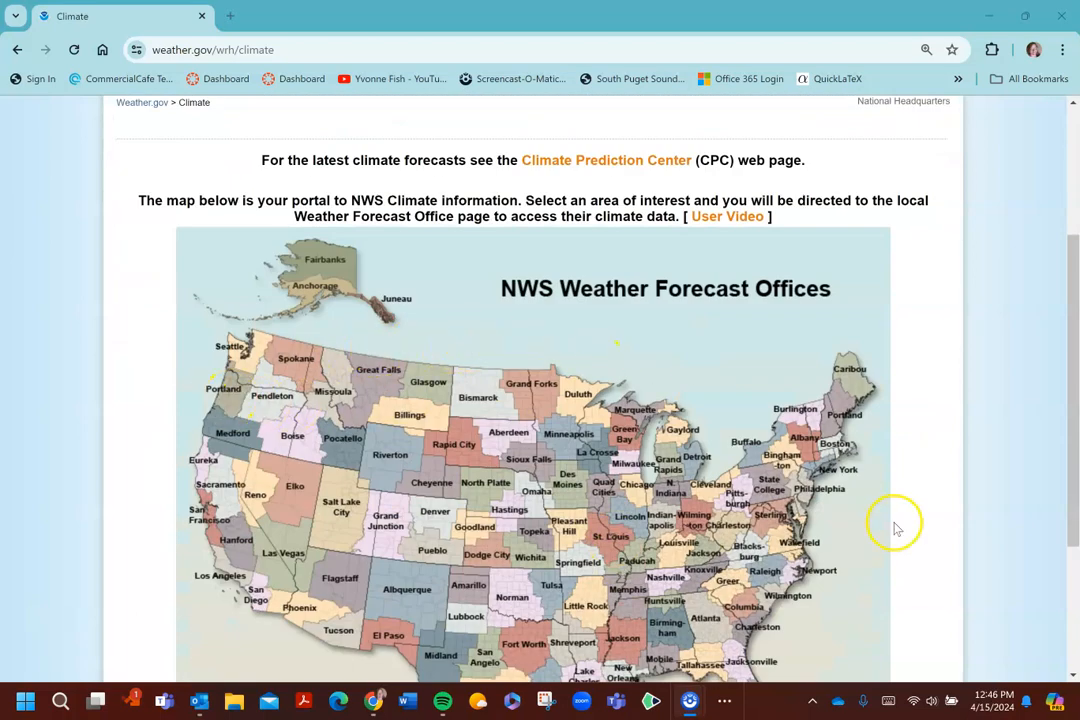
pyautogui.scroll(-2, 805, 501)
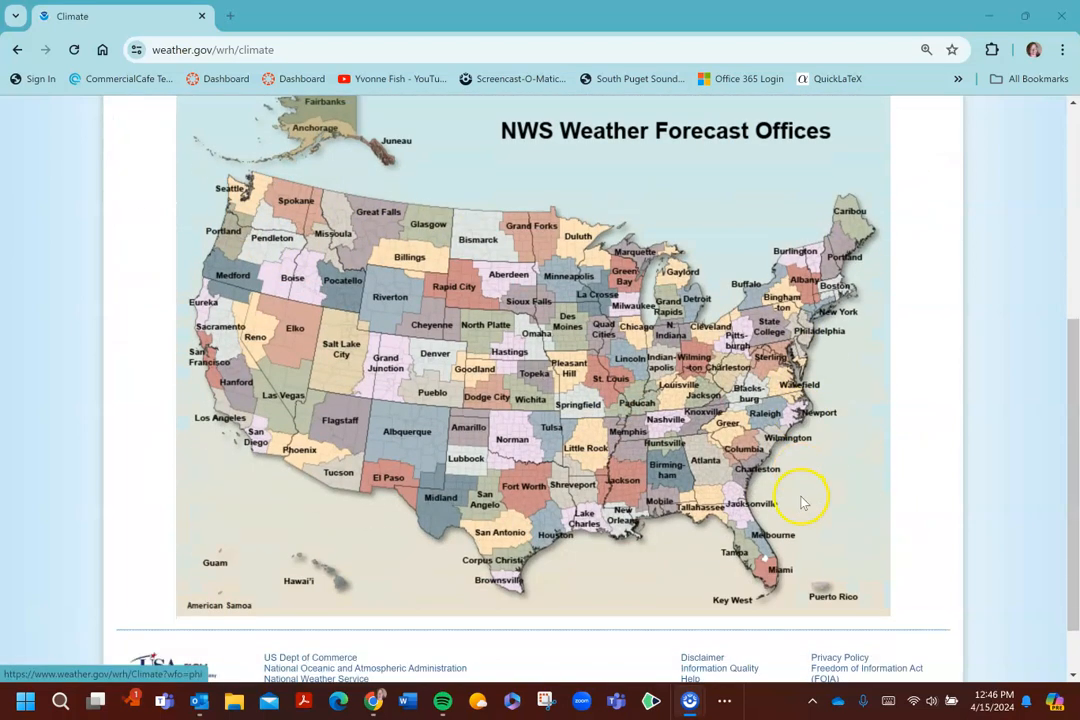
pyautogui.click(250, 199)
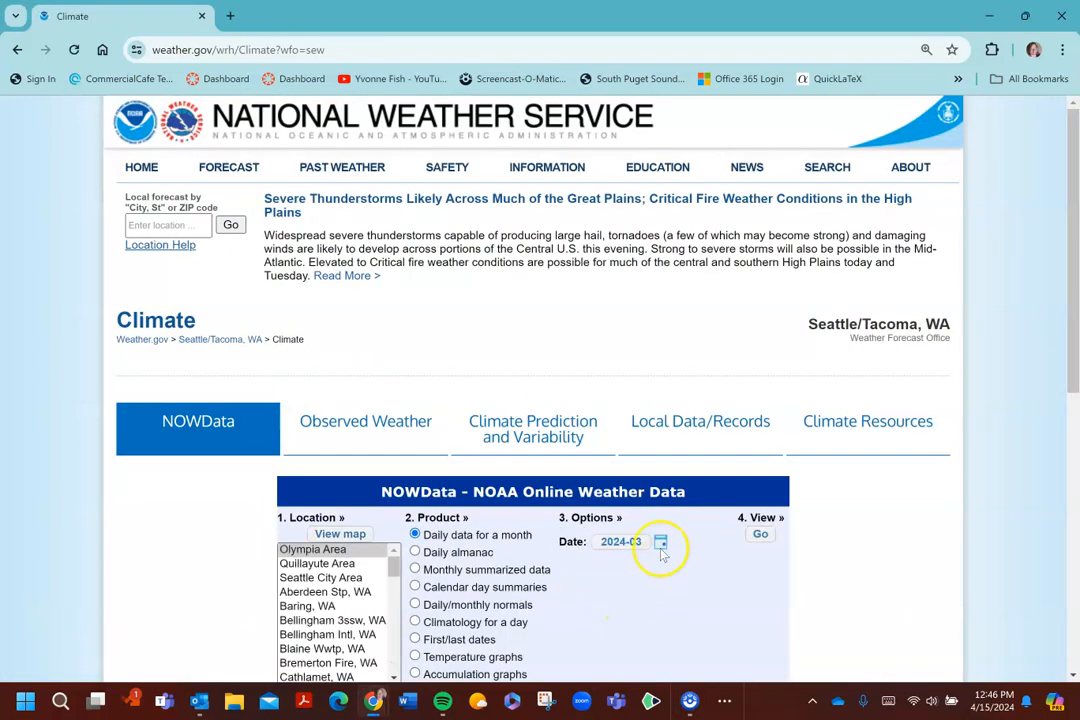
# - In NOWData, select Olympia Area as the location and Monthly summarized data as the product
pyautogui.scroll(-2, 890, 578)
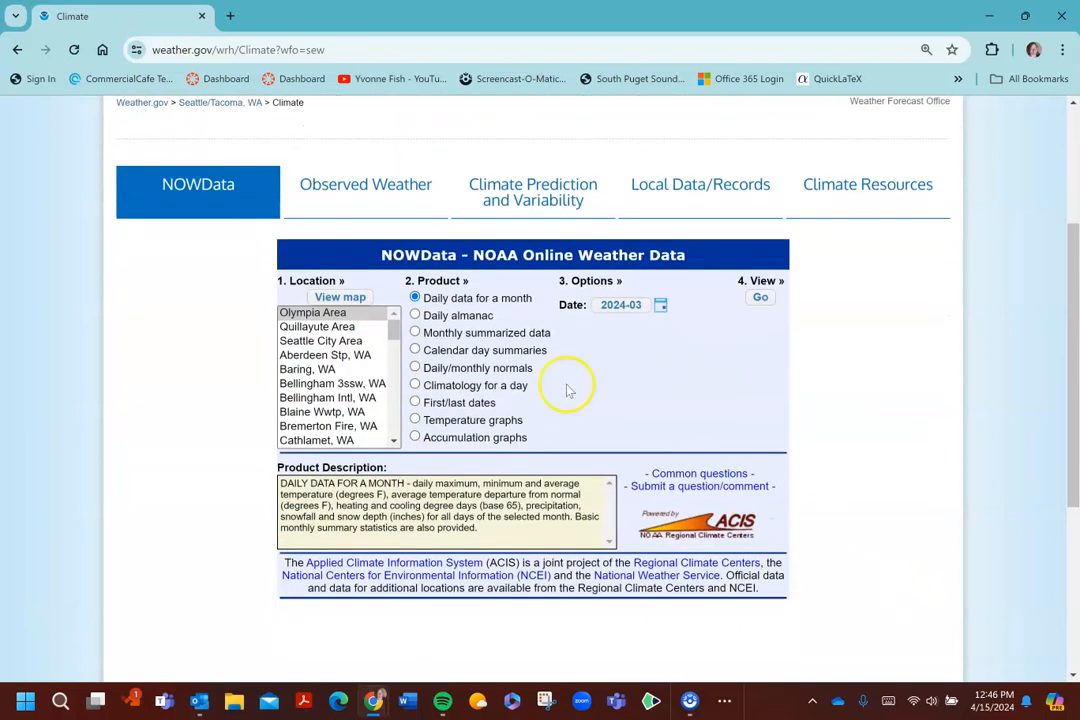
pyautogui.click(298, 316)
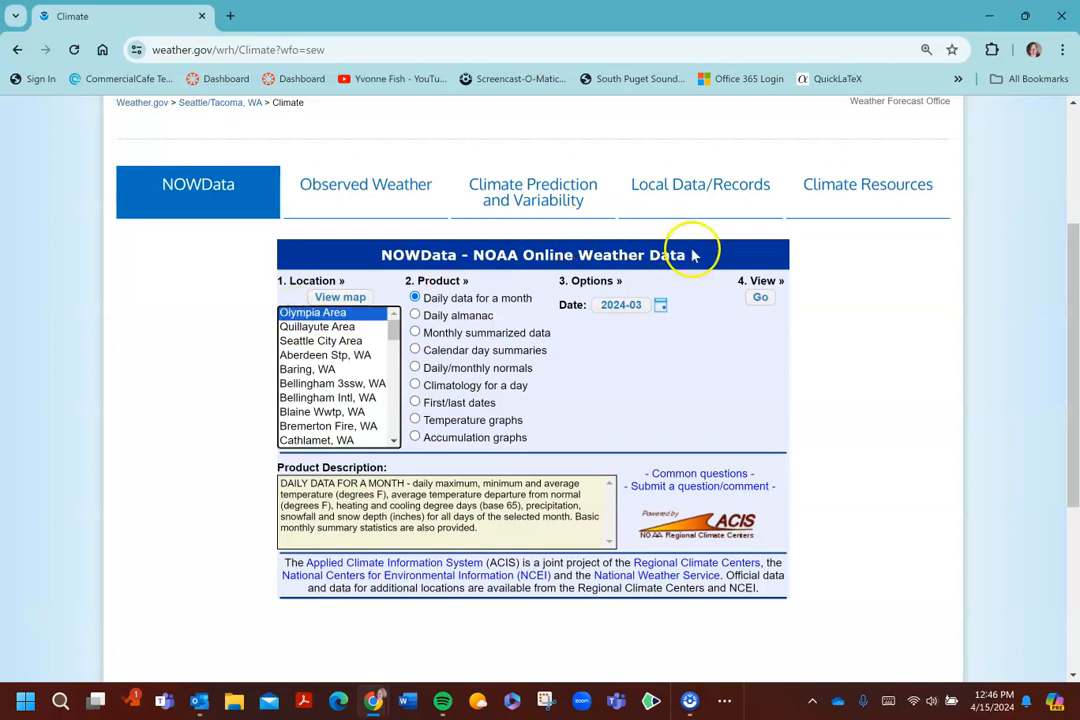
pyautogui.click(660, 309)
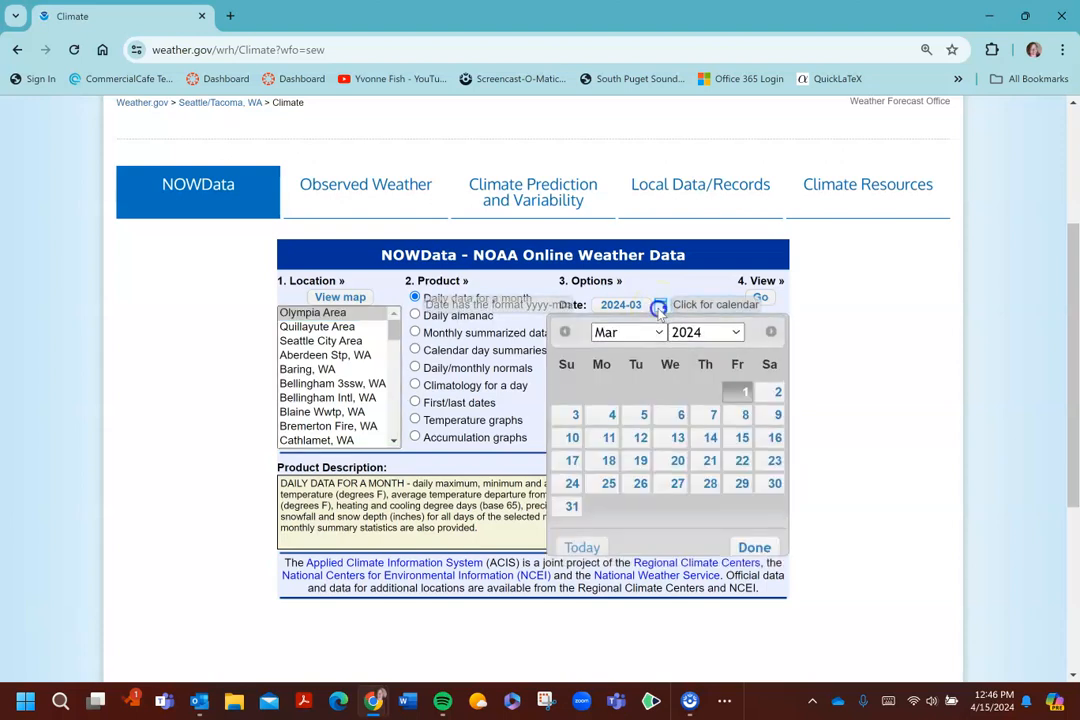
pyautogui.click(661, 307)
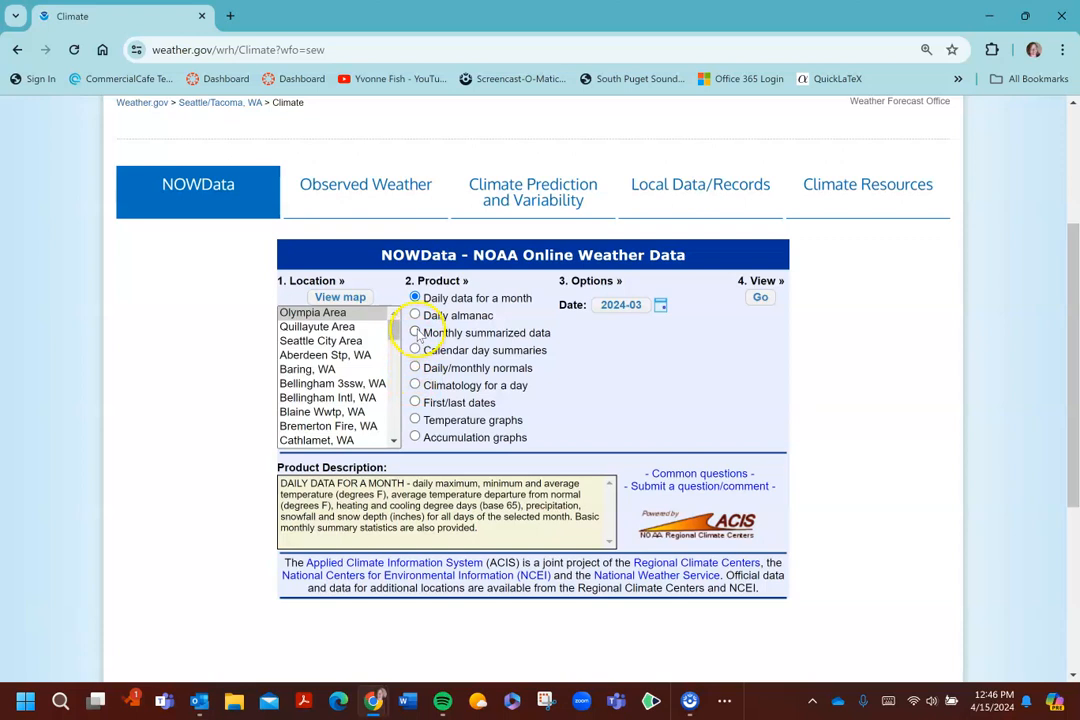
pyautogui.click(416, 334)
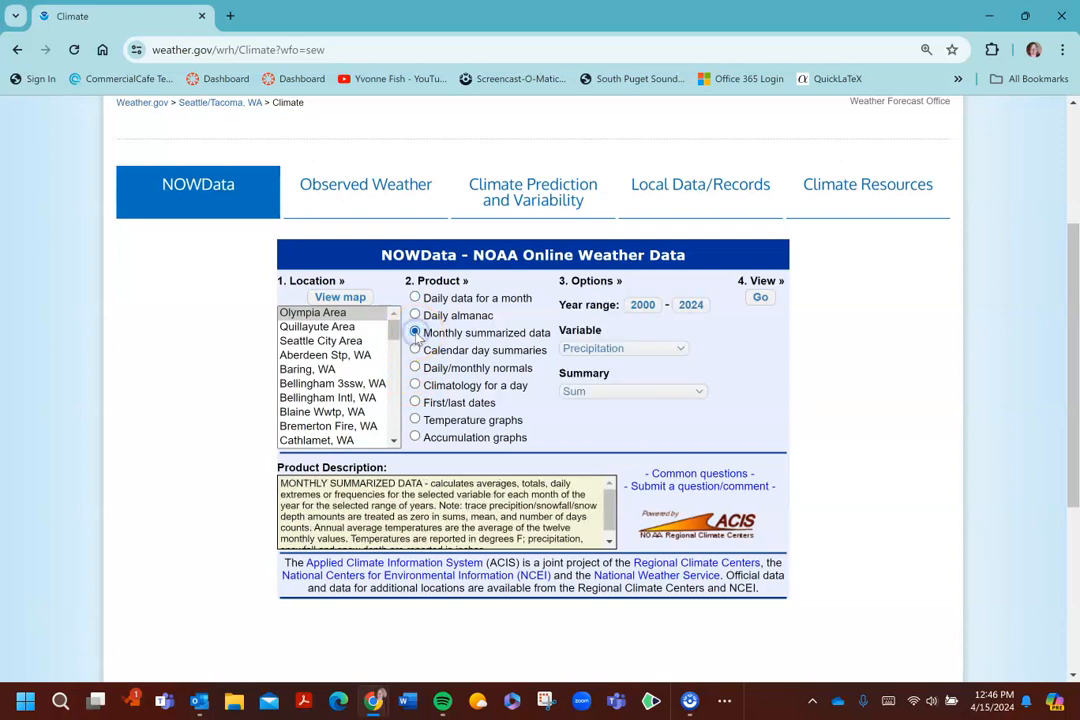
# - Set the summarized variable to Min temp and the starting year of the range to 1950
pyautogui.click(649, 348)
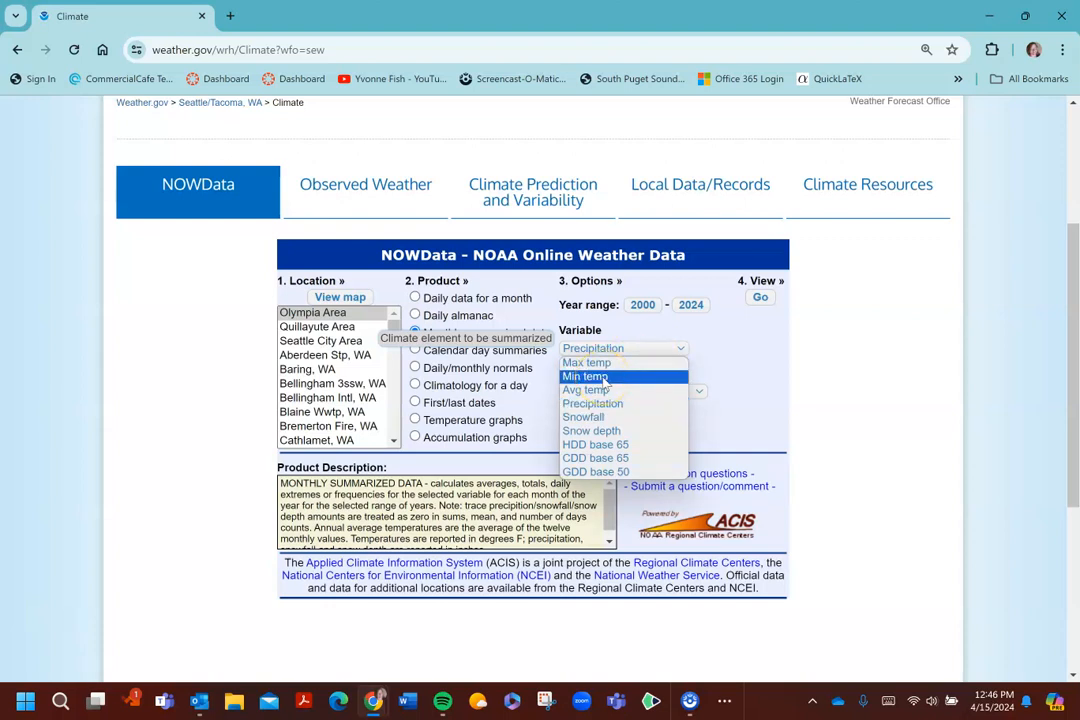
pyautogui.click(604, 377)
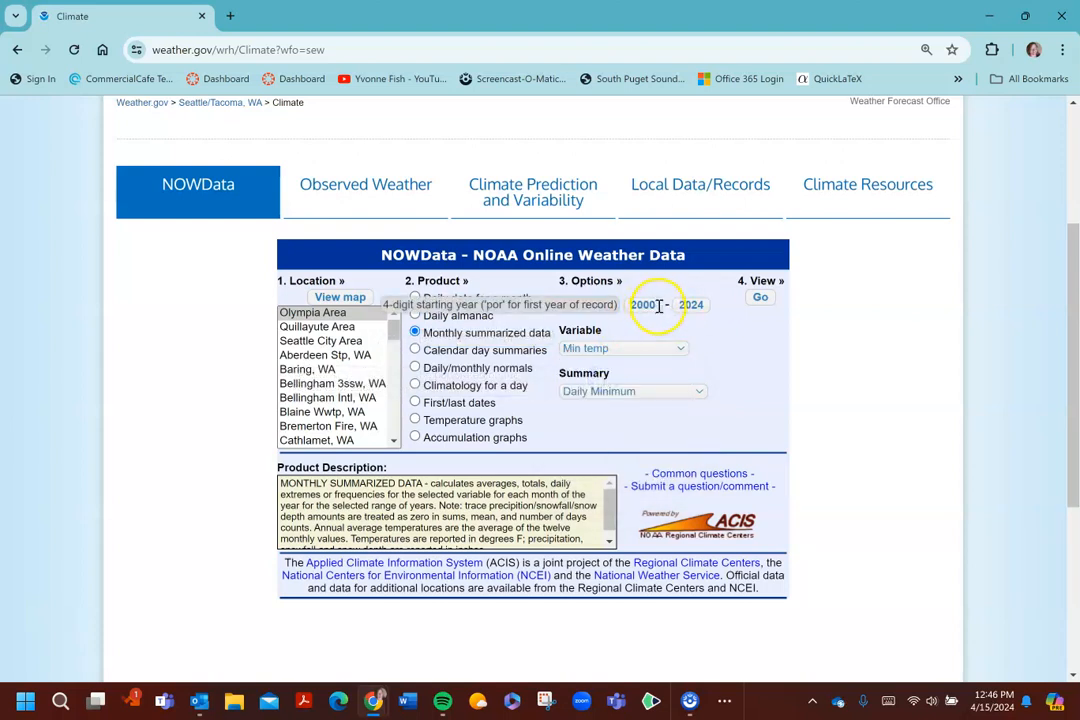
pyautogui.click(648, 306)
pyautogui.rightClick(641, 305)
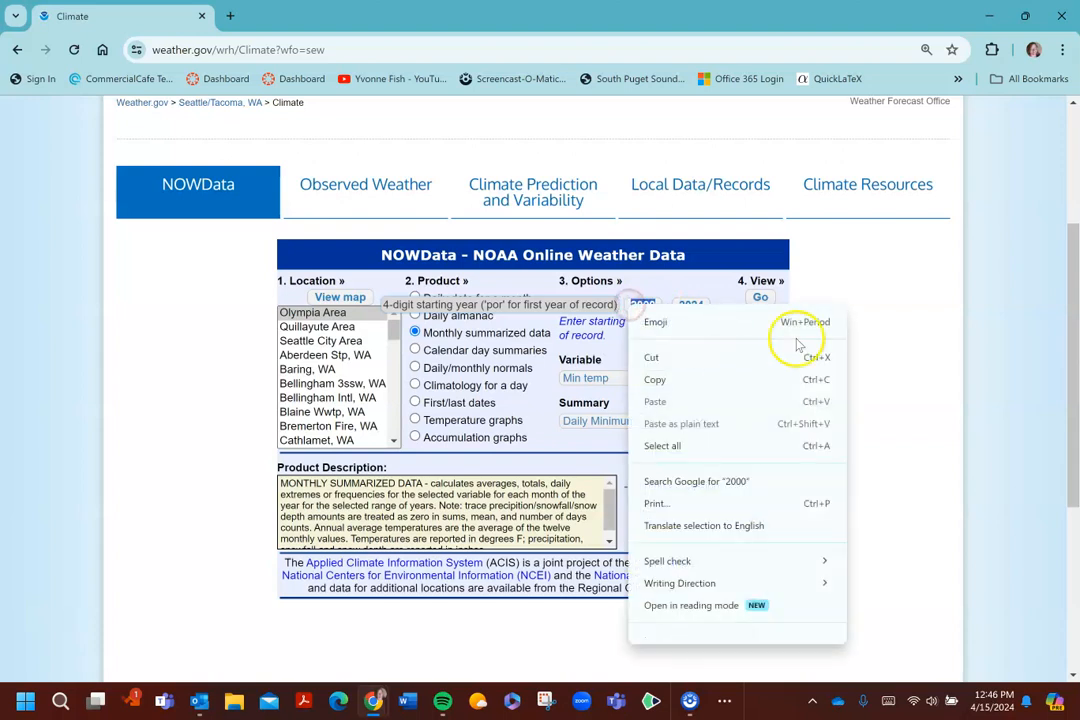
pyautogui.click(909, 242)
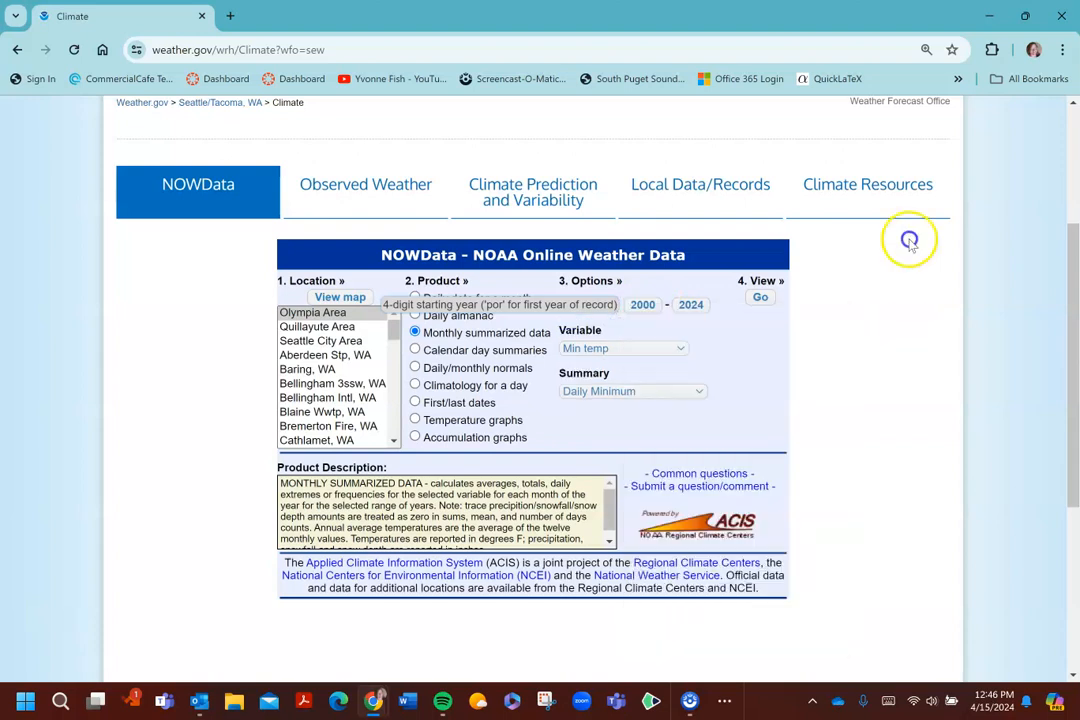
pyautogui.doubleClick(632, 306)
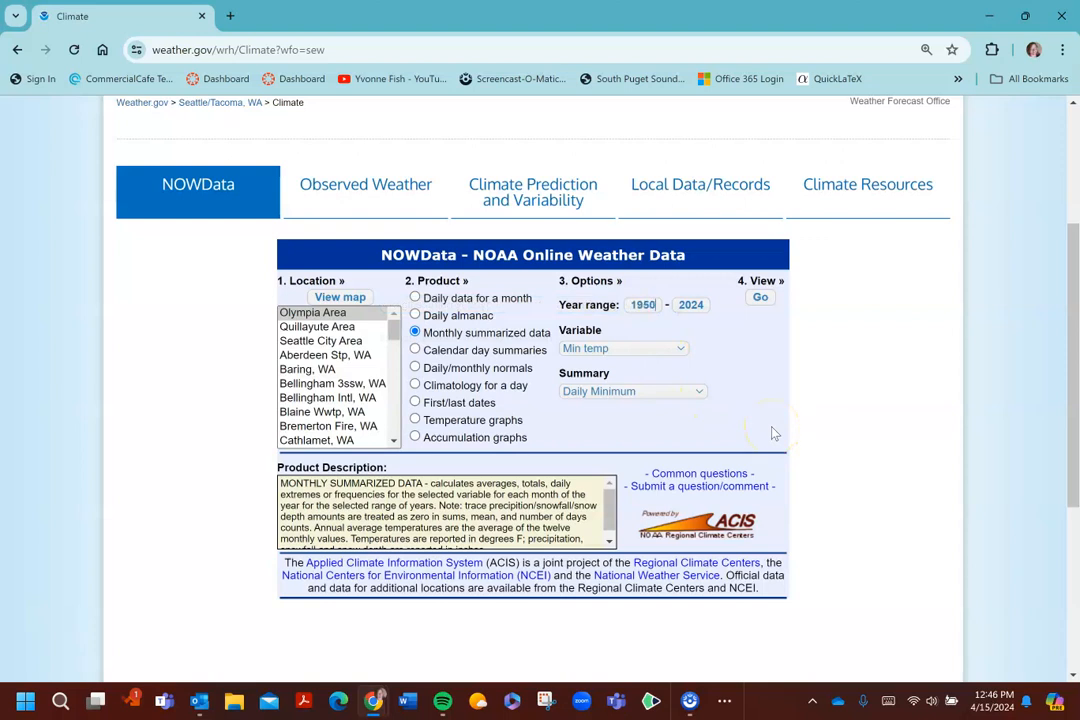
# - Generate the monthly lowest minimum temperature table for Olympia Area and look over its columns and rows
pyautogui.click(760, 300)
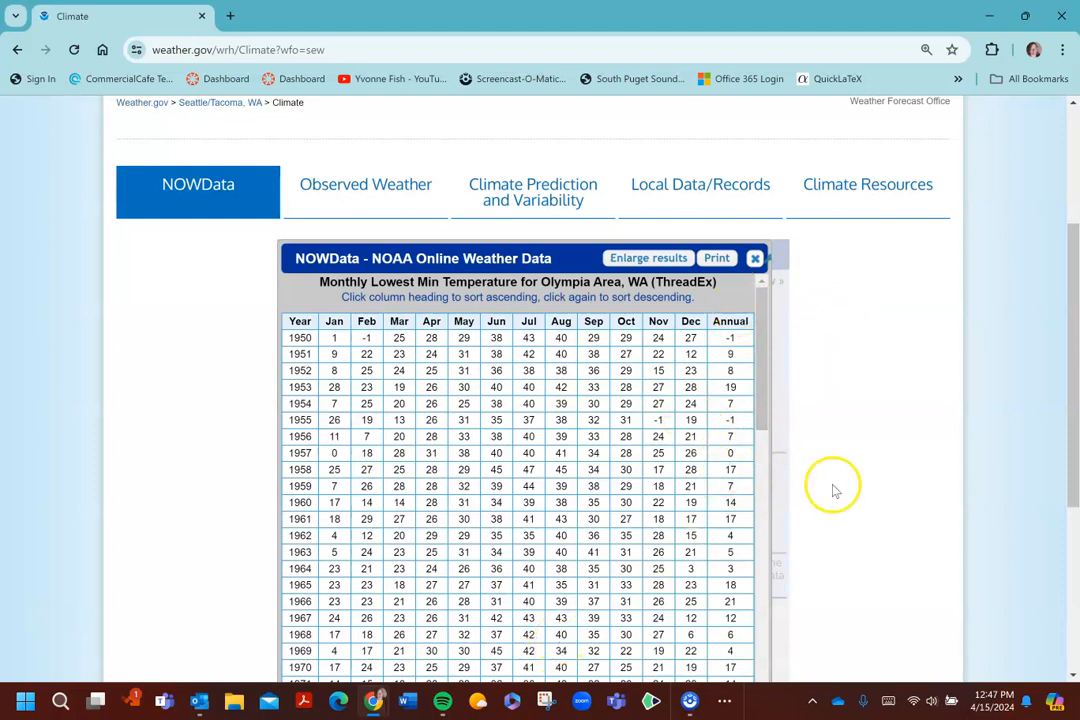
pyautogui.scroll(-1, 838, 490)
pyautogui.scroll(-1, 840, 490)
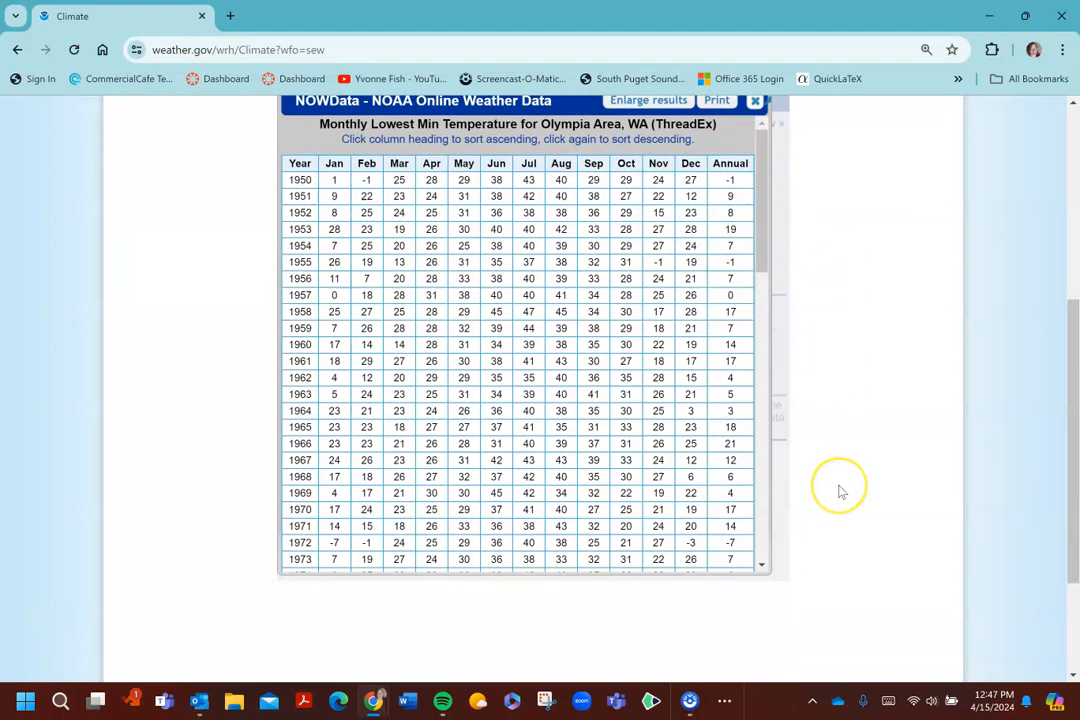
pyautogui.scroll(2, 840, 490)
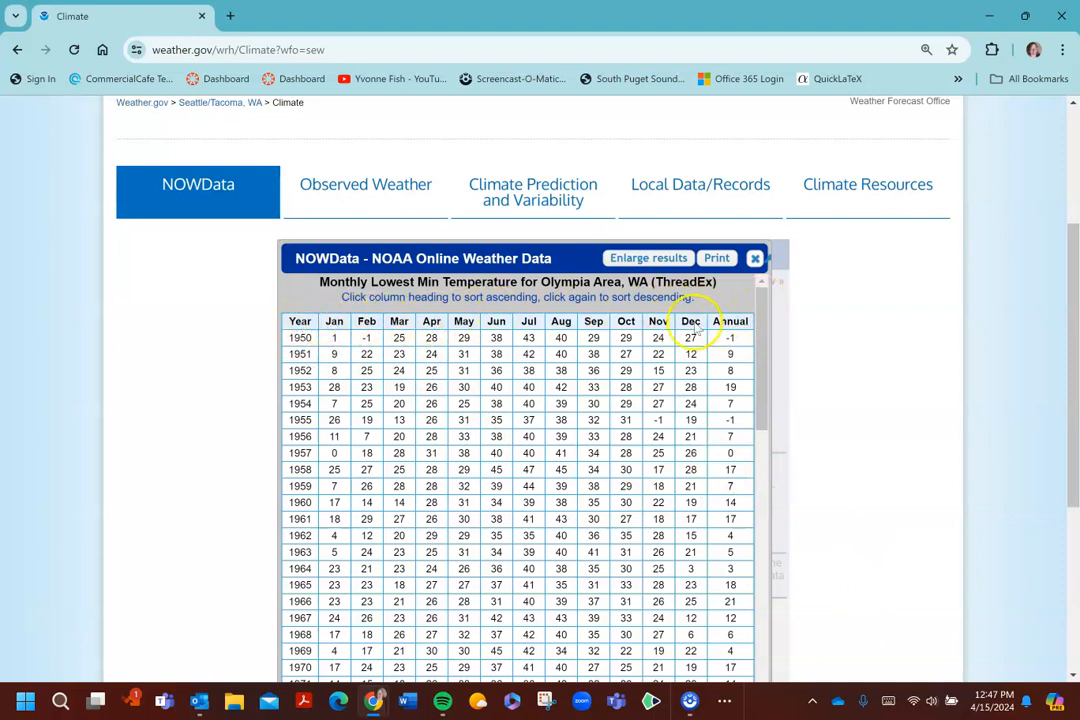
pyautogui.click(301, 322)
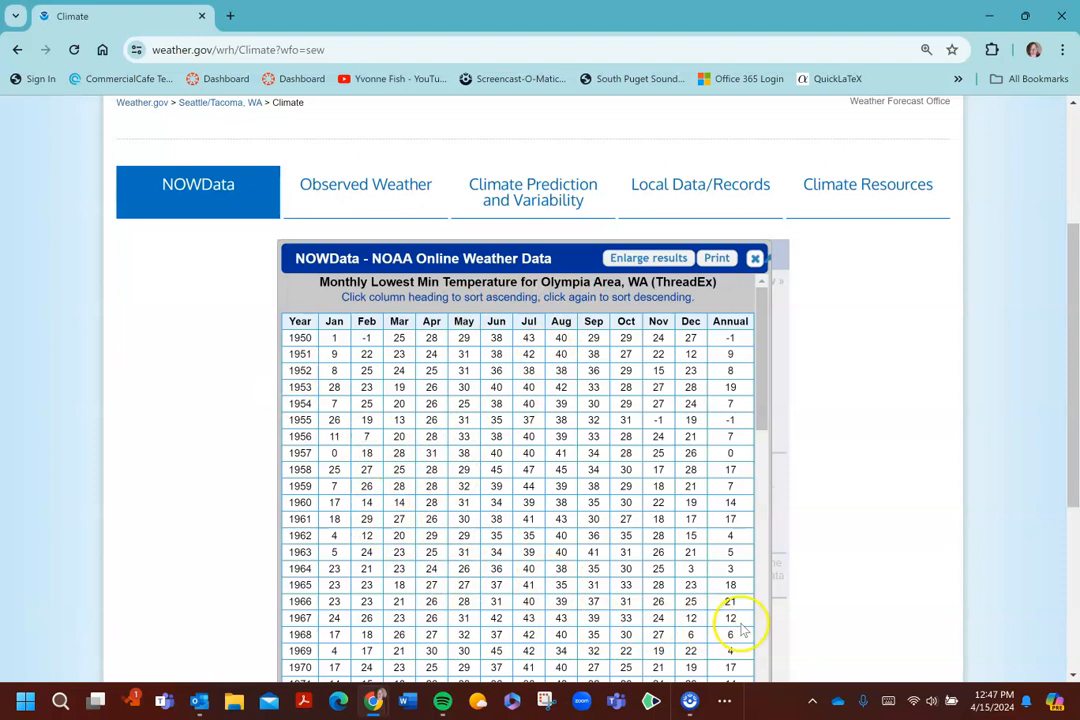
# - Copy all rows of the temperature table, from 1950 down to the closing Min row, without the column headings
pyautogui.click(289, 341)
pyautogui.moveTo(332, 342); pyautogui.dragTo(742, 590)
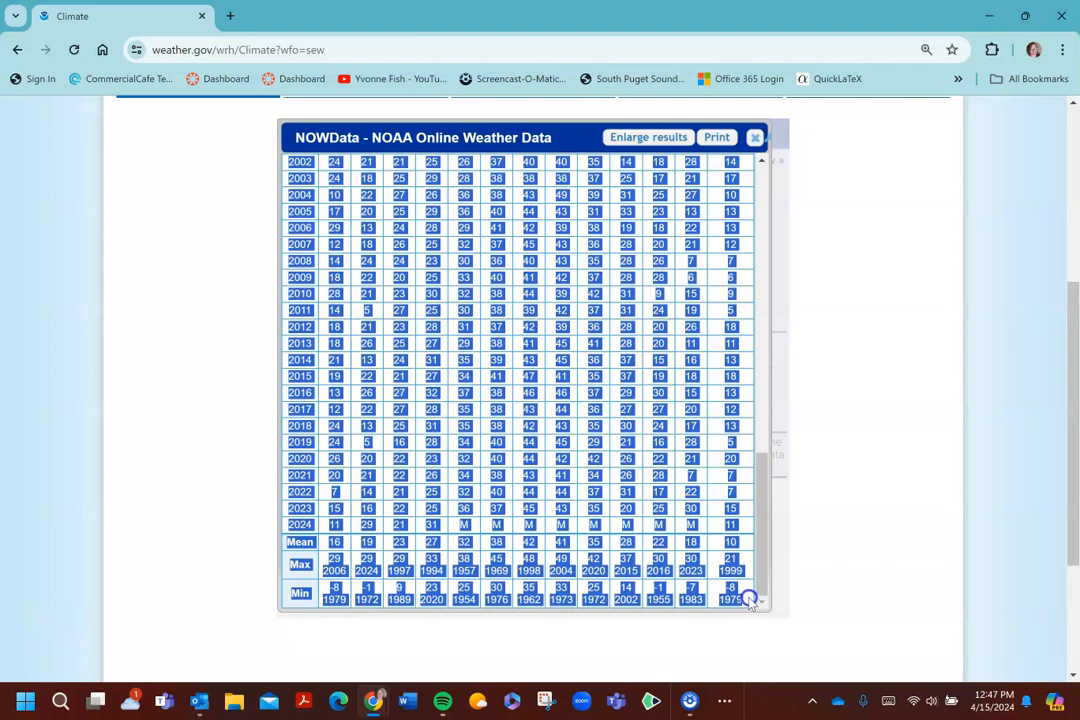
pyautogui.rightClick(553, 255)
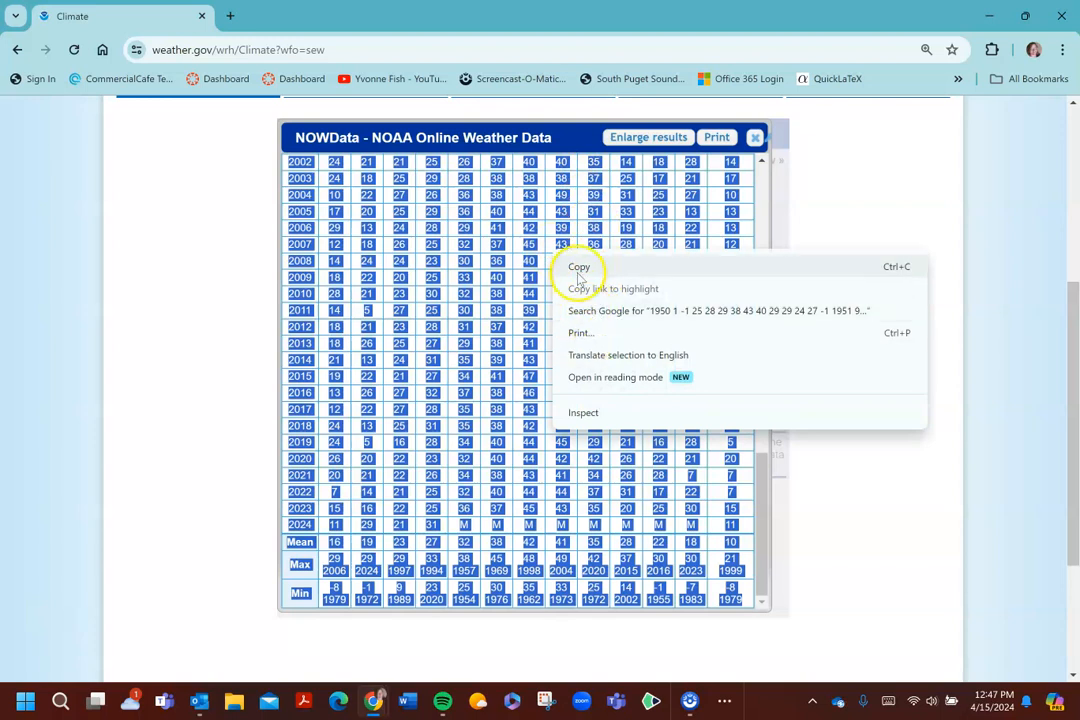
pyautogui.click(577, 268)
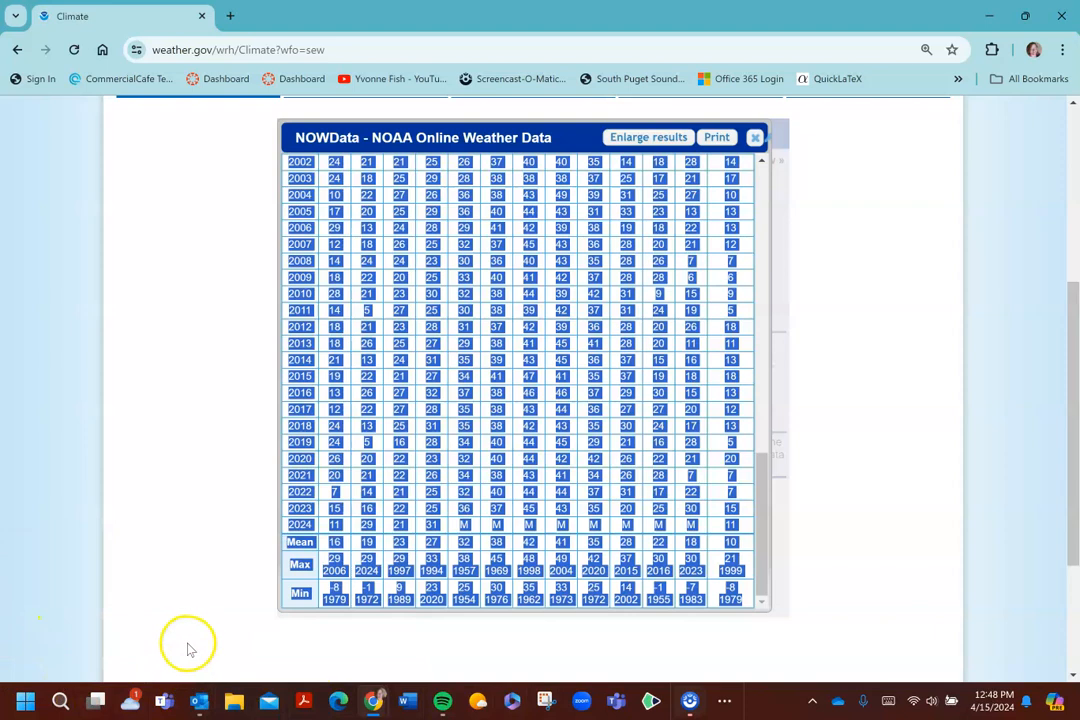
# - Switch to the blank Excel workbook and paste the copied table at cell A2, keeping the source formatting
pyautogui.click(986, 20)
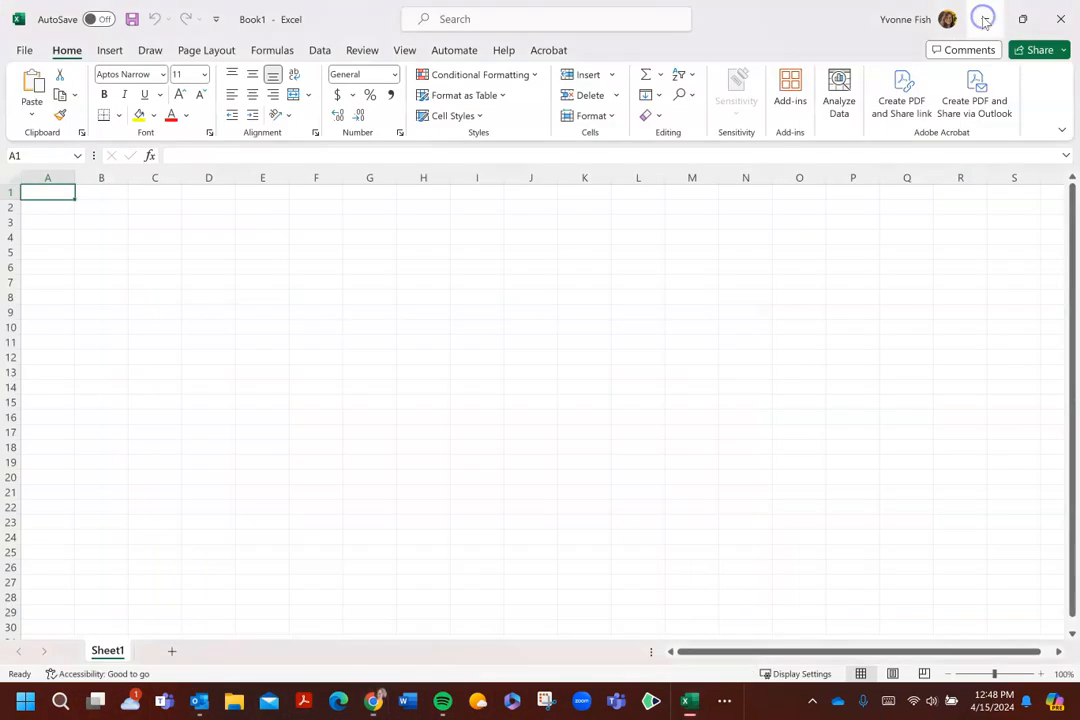
pyautogui.click(41, 208)
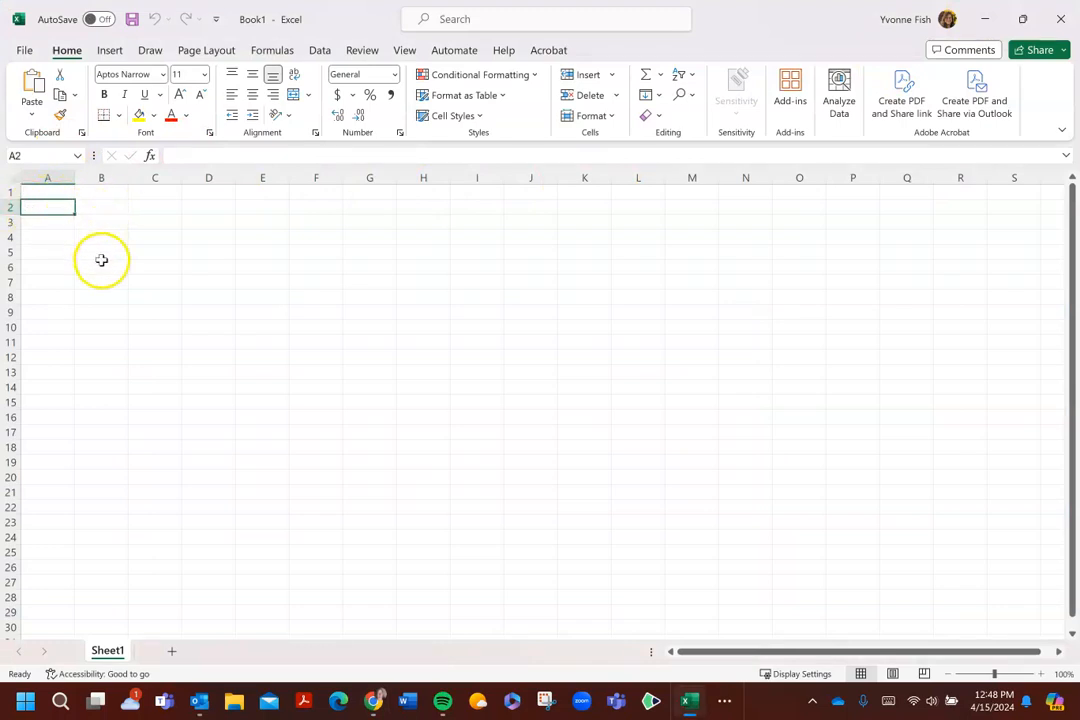
pyautogui.rightClick(30, 208)
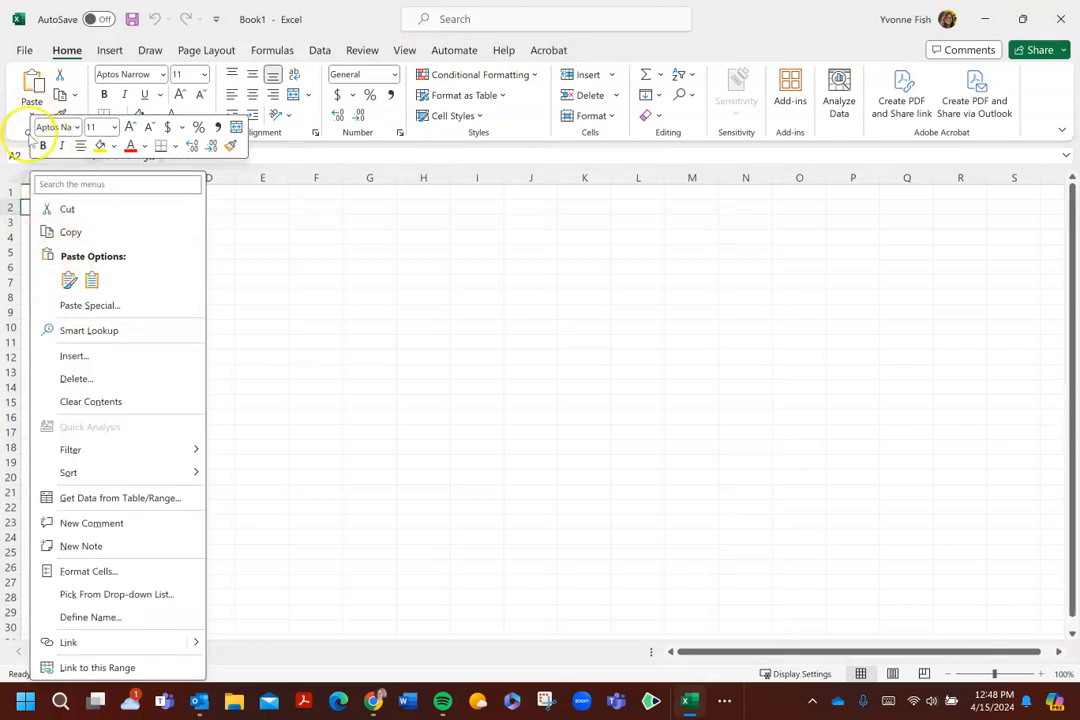
pyautogui.click(68, 283)
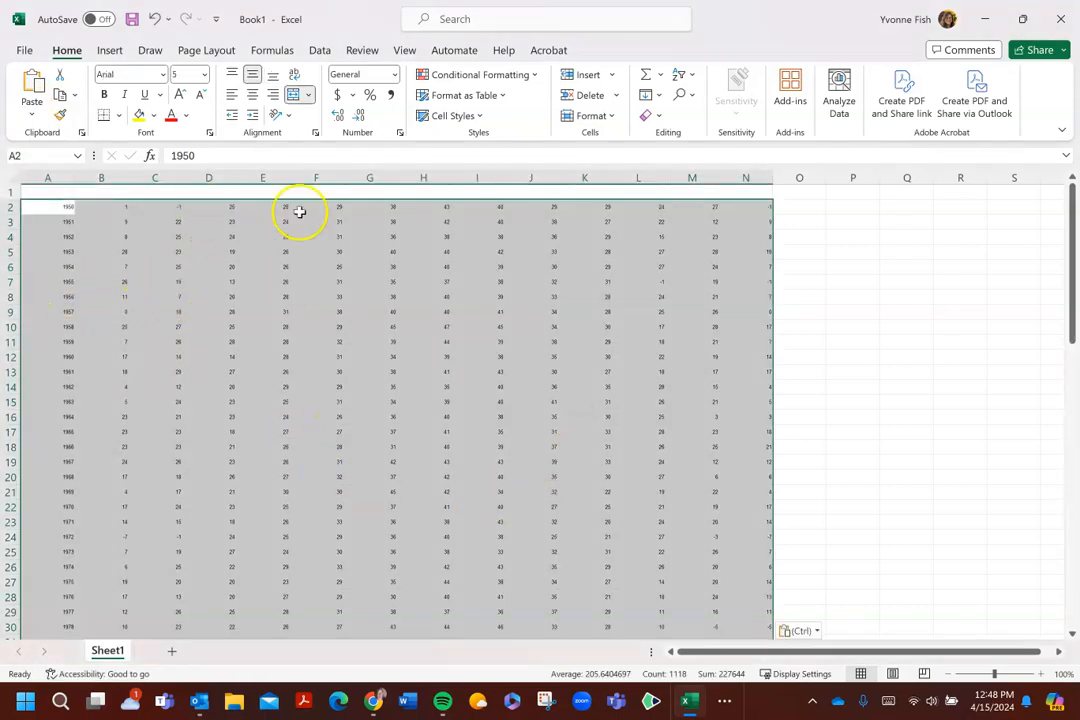
# - Set the font size of the pasted temperature data to 16 and deselect the range
pyautogui.click(204, 76)
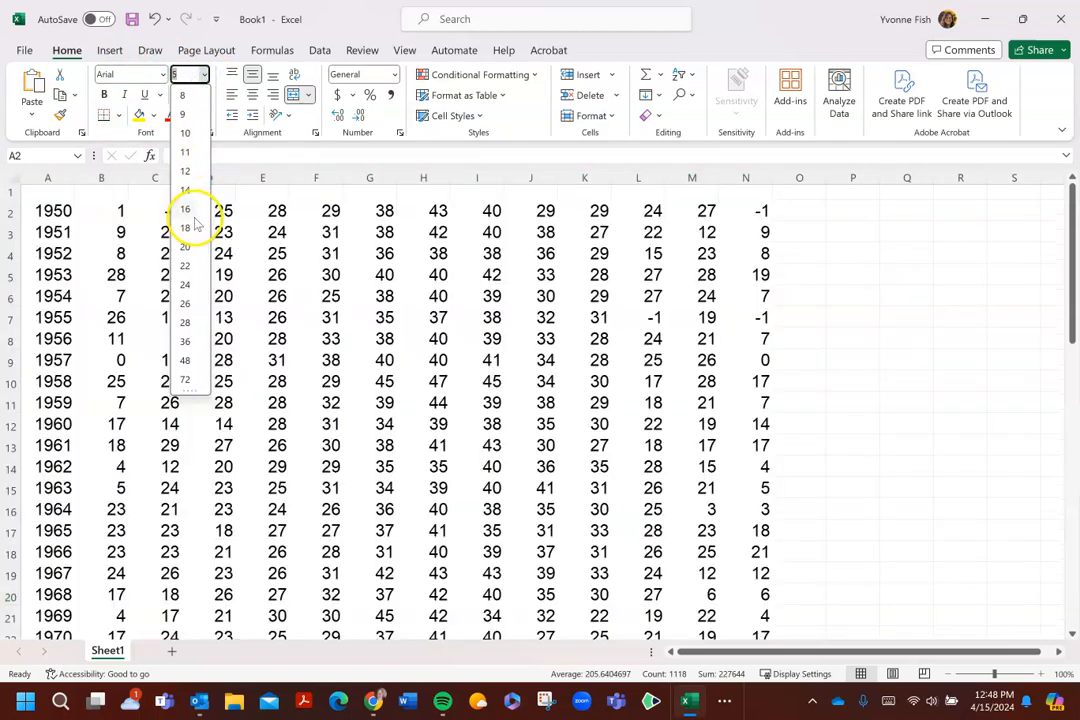
pyautogui.click(193, 212)
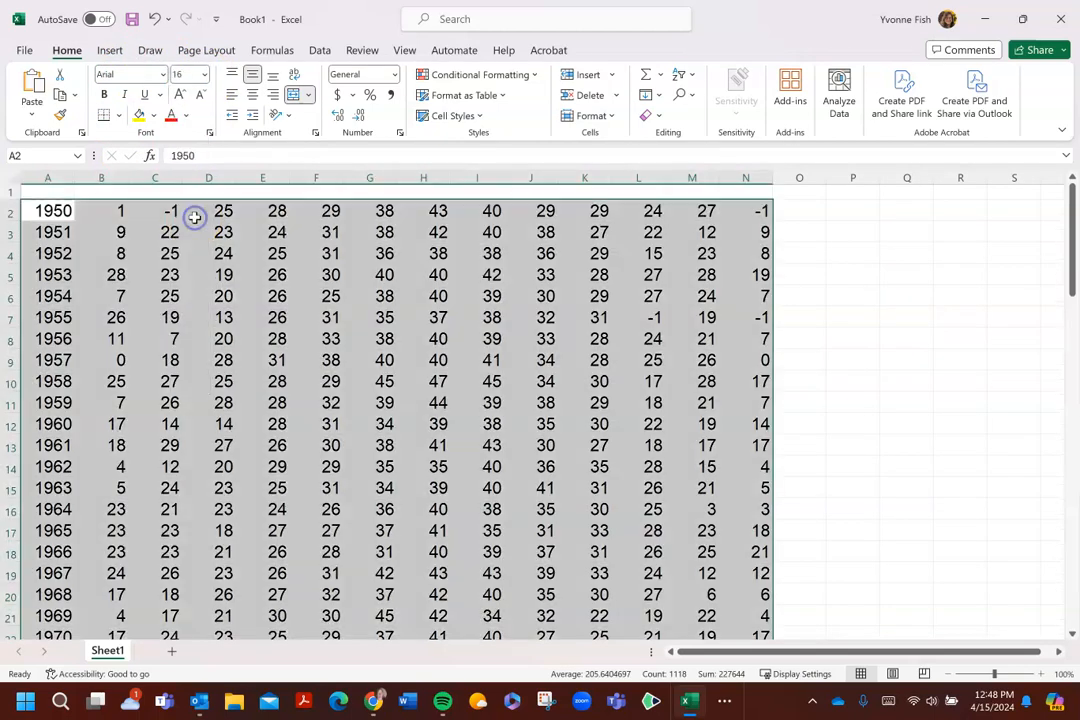
pyautogui.click(876, 353)
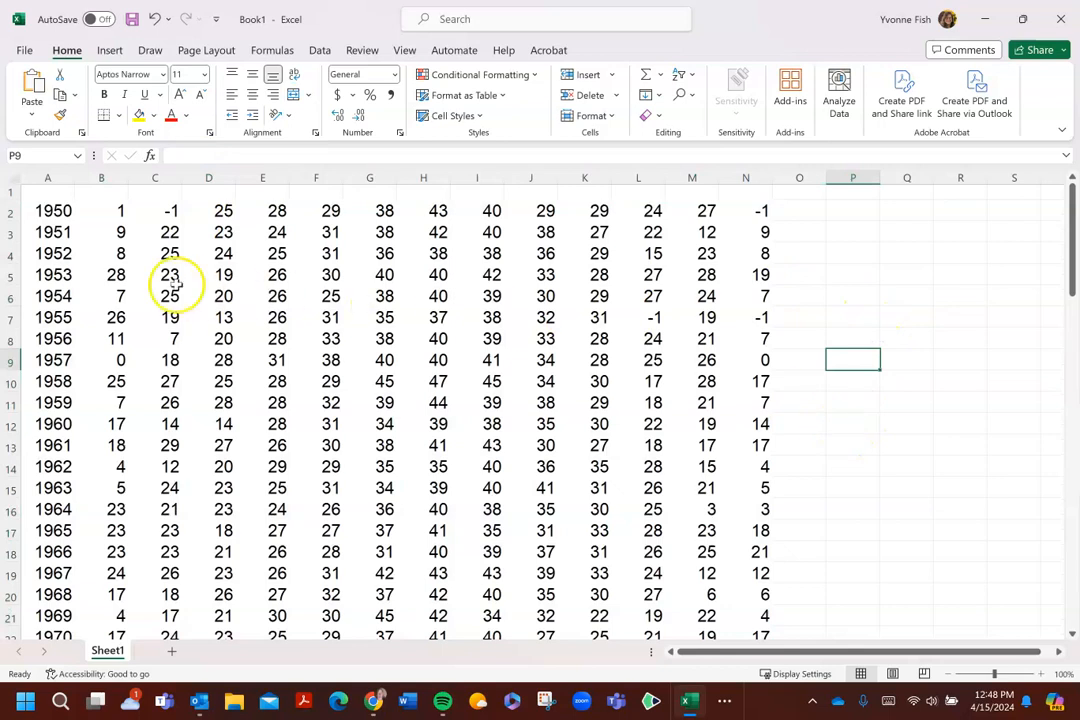
# - Enter the column heading Year in cell A1
pyautogui.click(41, 195)
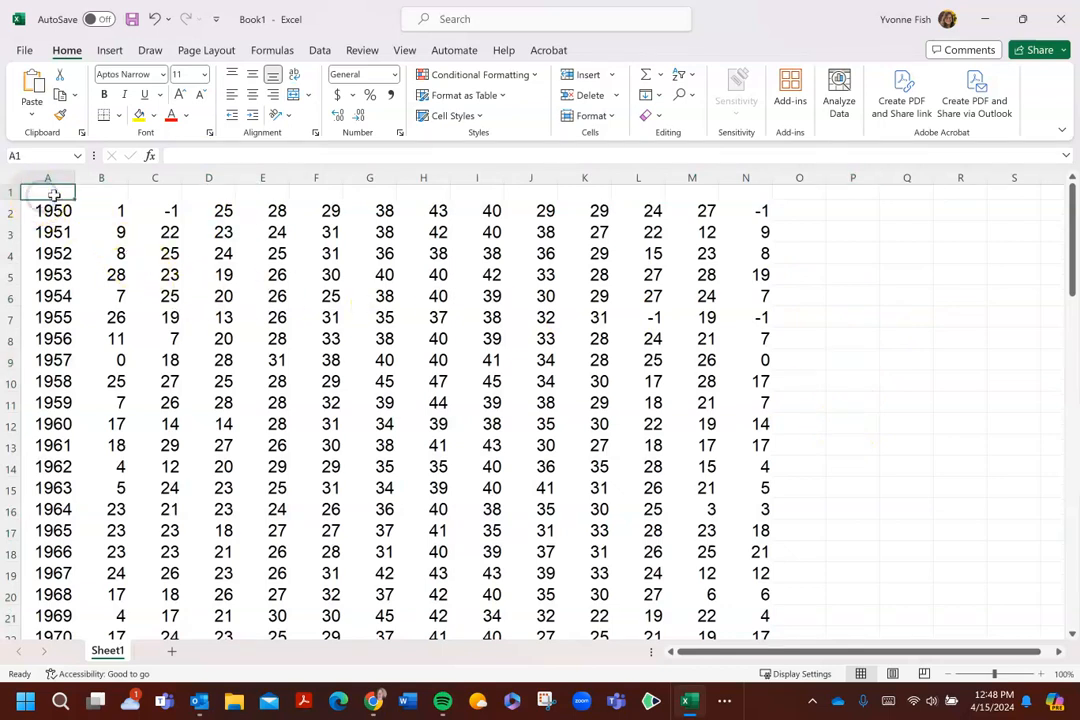
pyautogui.write('Year')
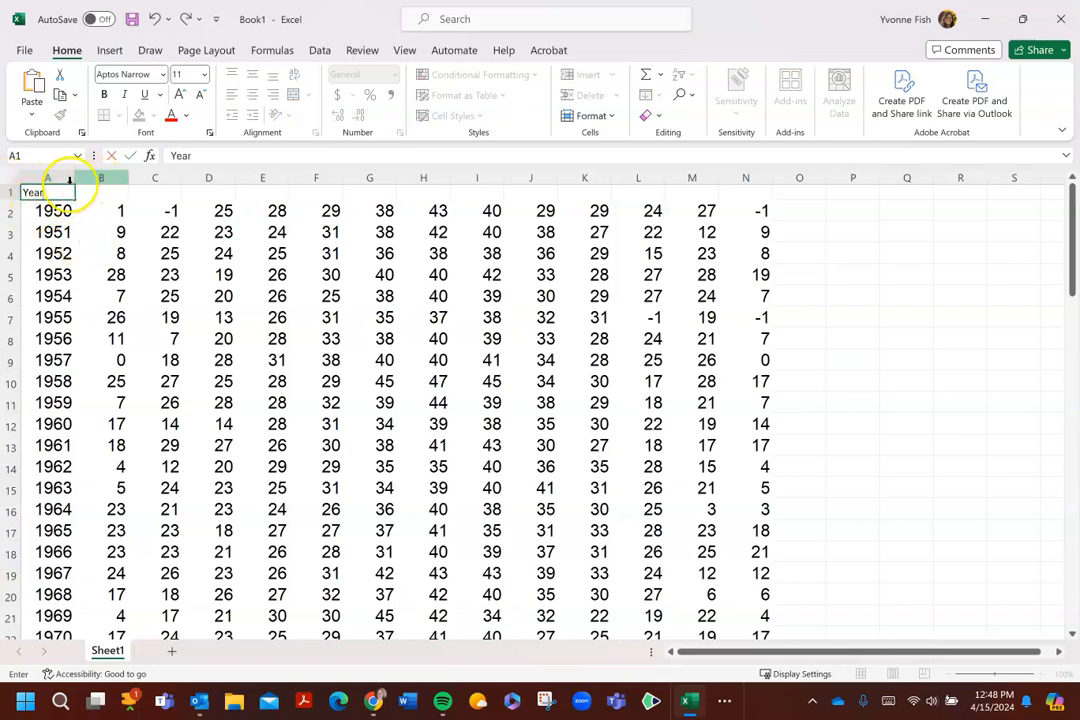
pyautogui.click(105, 195)
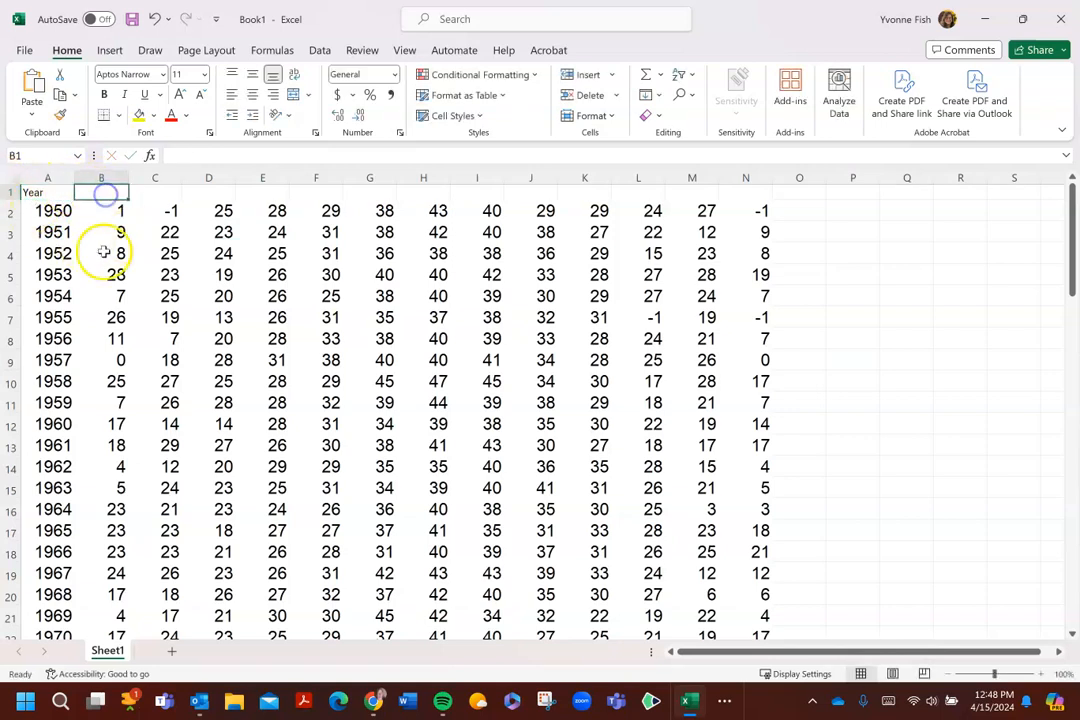
# - Format the whole heading row 1 as bold, size 18 and centered
pyautogui.click(13, 191)
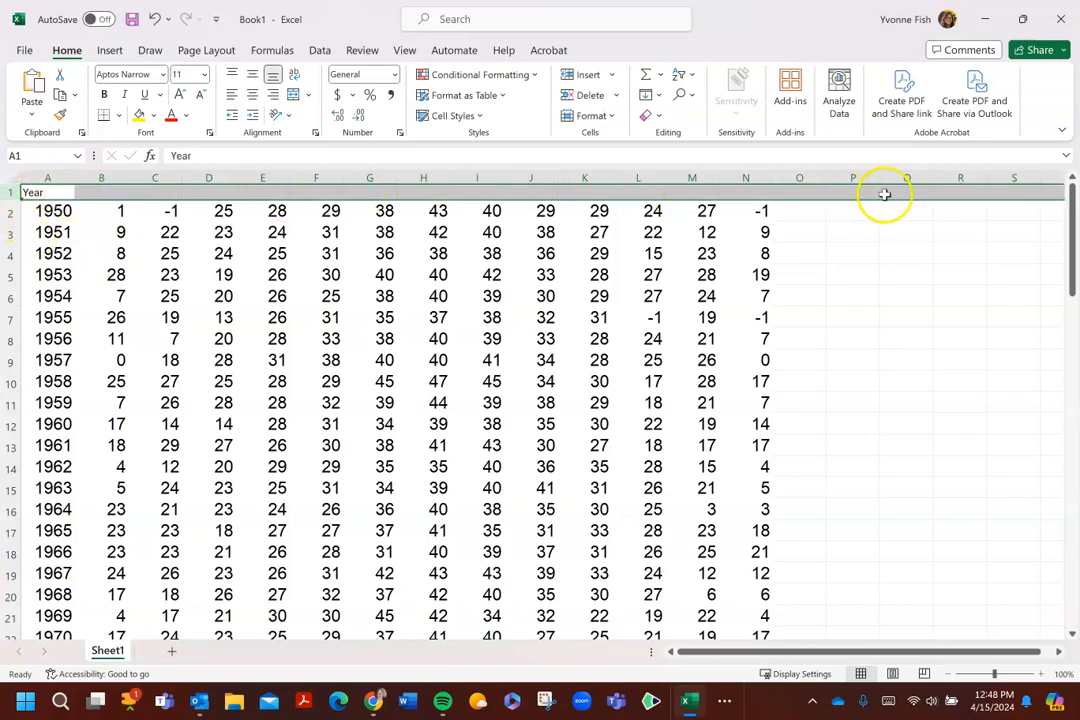
pyautogui.click(204, 74)
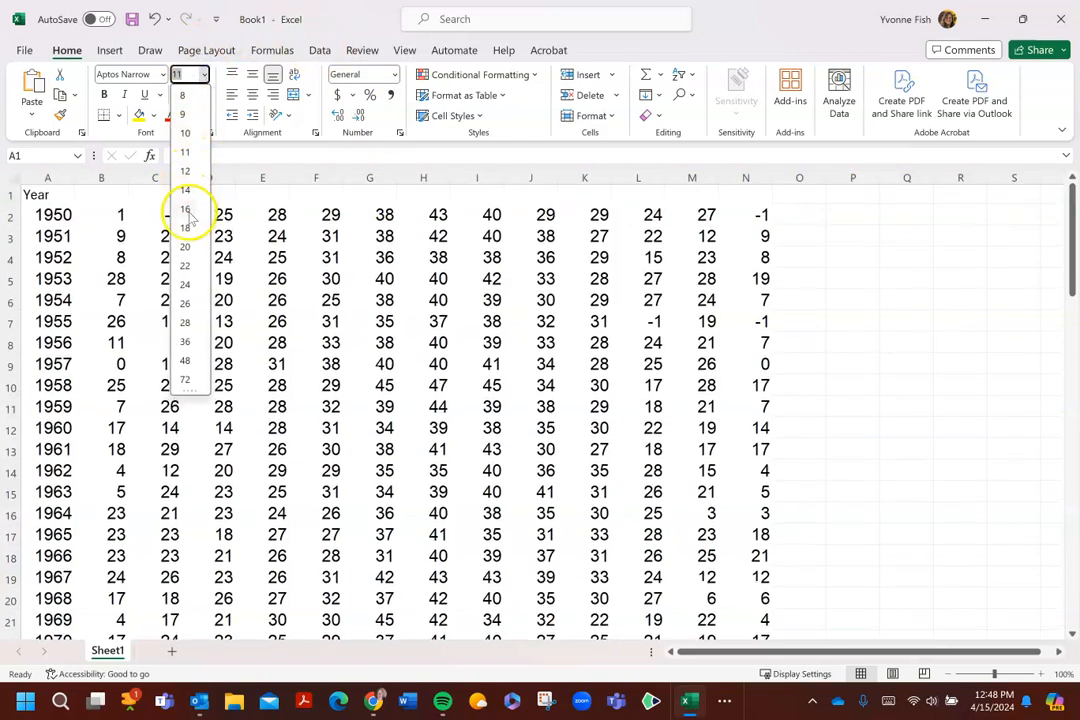
pyautogui.click(186, 229)
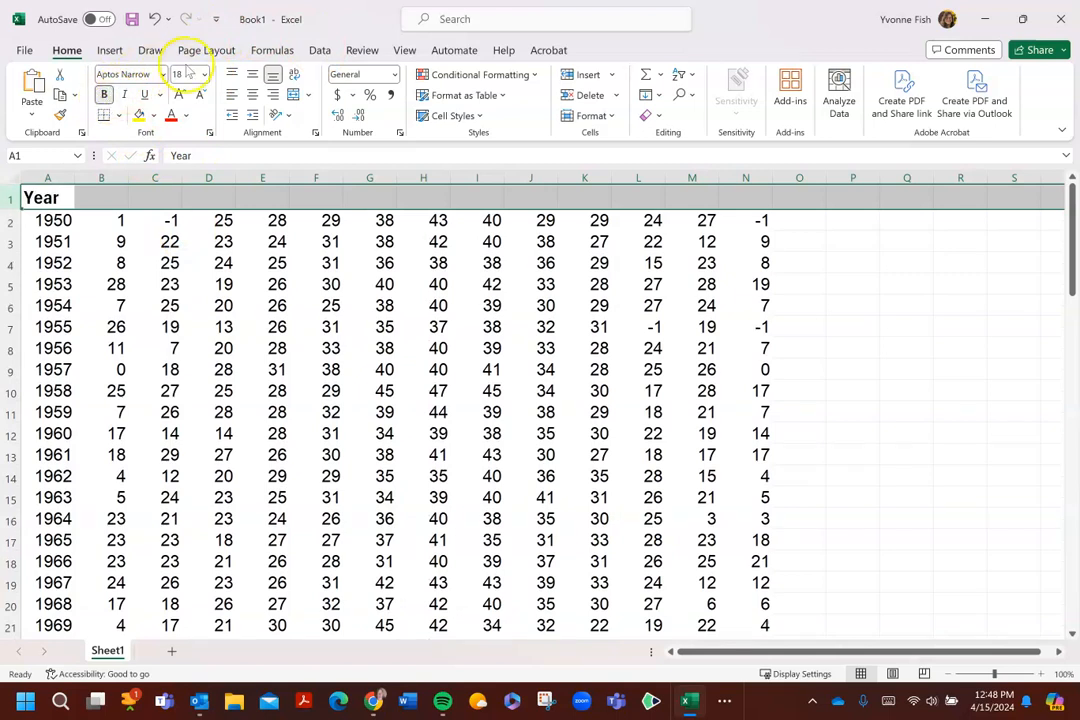
pyautogui.click(253, 95)
# - Fill in row 1 from B1 with the headings Jan, Feb, Mar, Apr, May, June, July, Aug, Sep, Oct, Nov, Dec and Annual
pyautogui.click(115, 201)
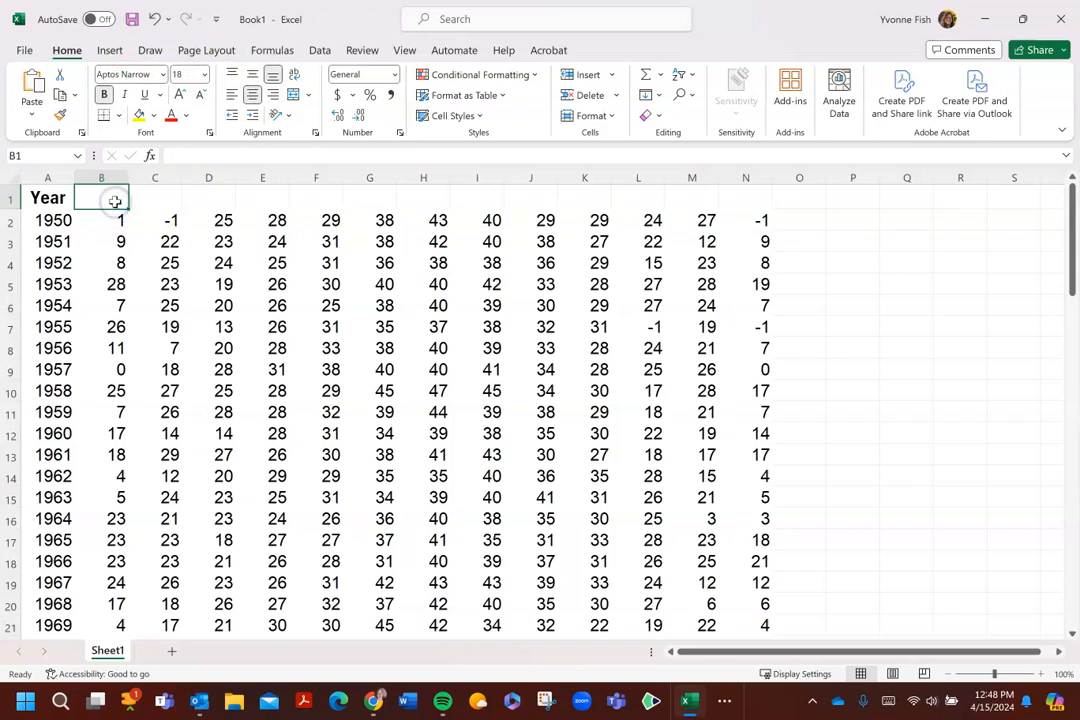
pyautogui.write('Jan')
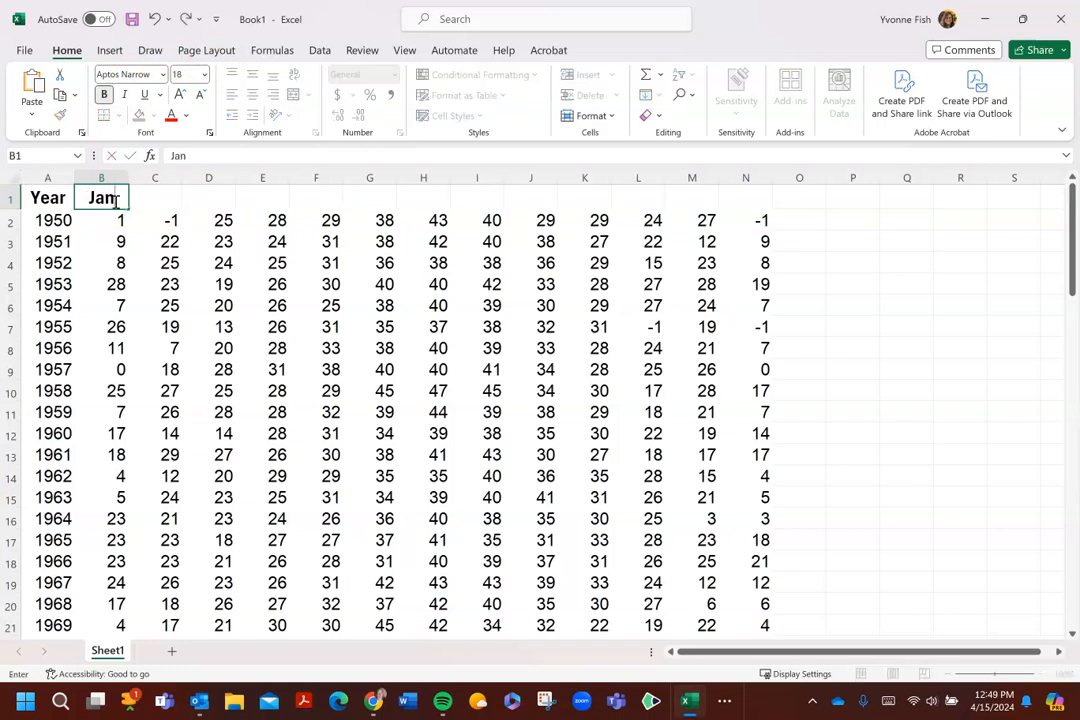
pyautogui.press('Tab')
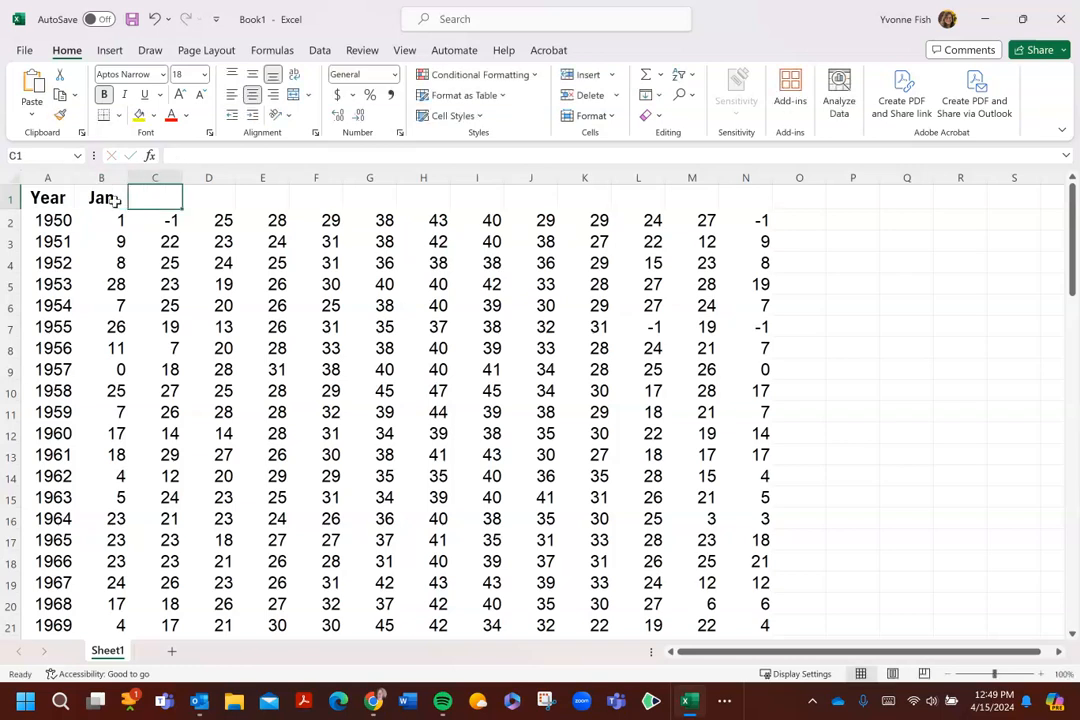
pyautogui.write('Feb')
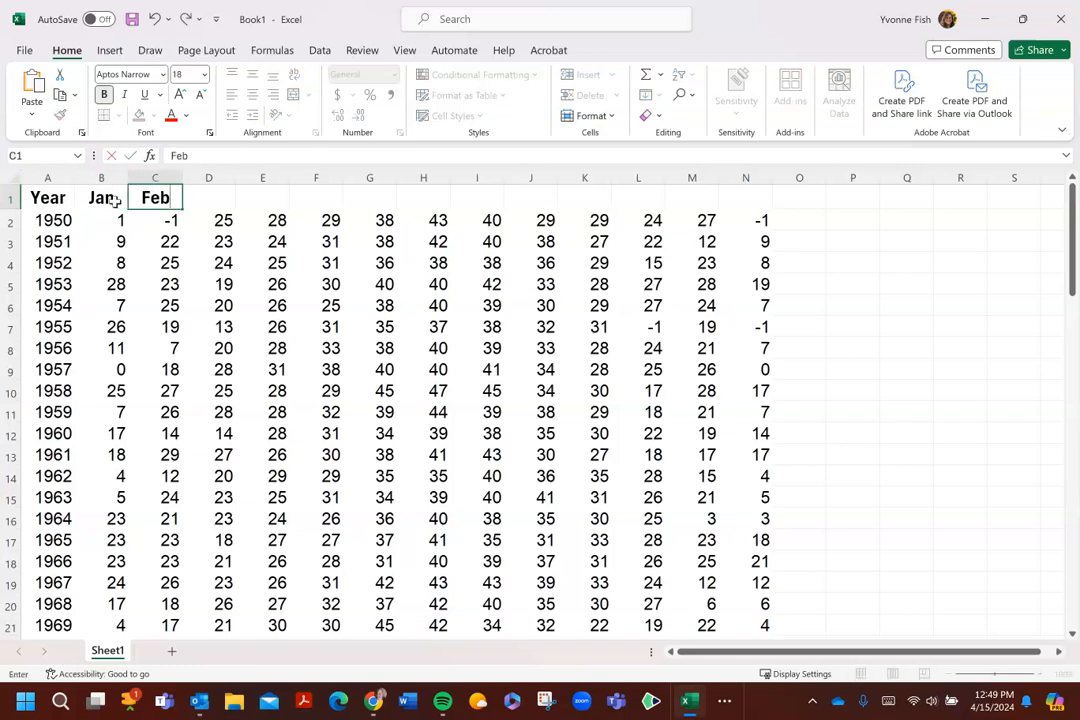
pyautogui.press('Tab')
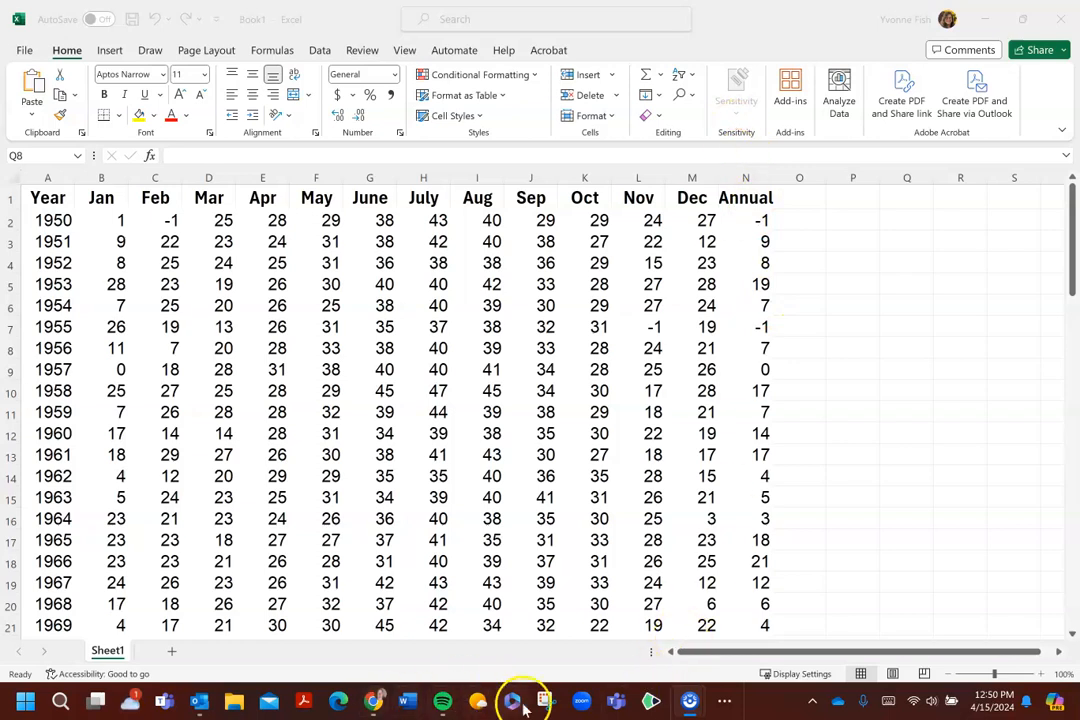
pyautogui.click(814, 702)
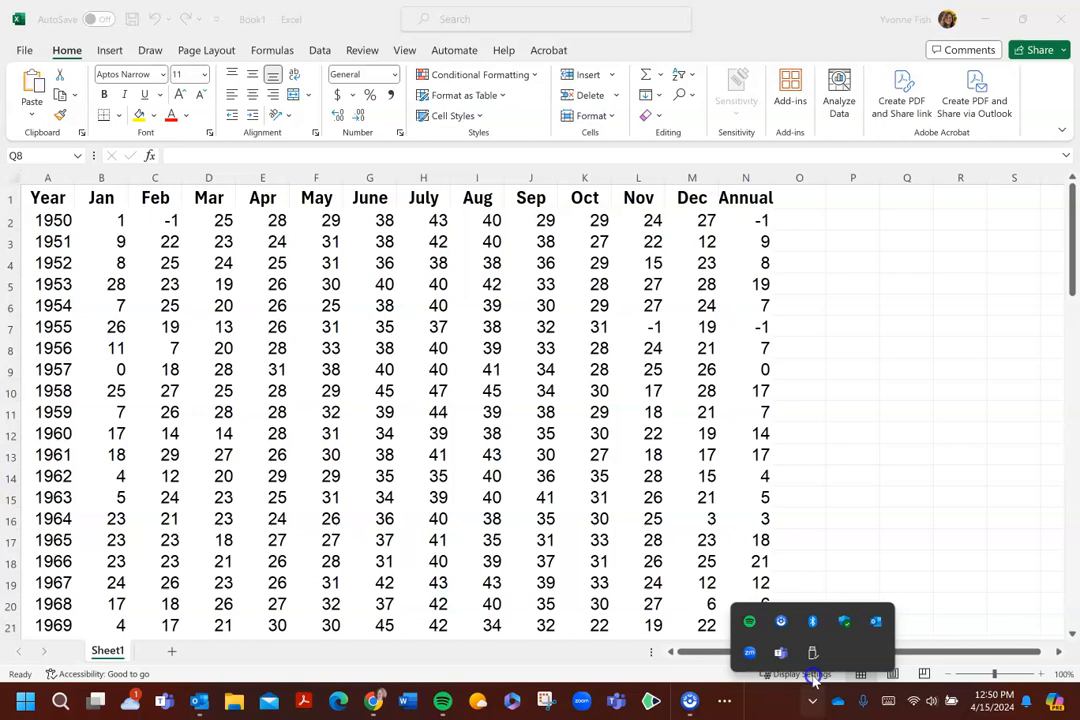
pyautogui.click(727, 706)
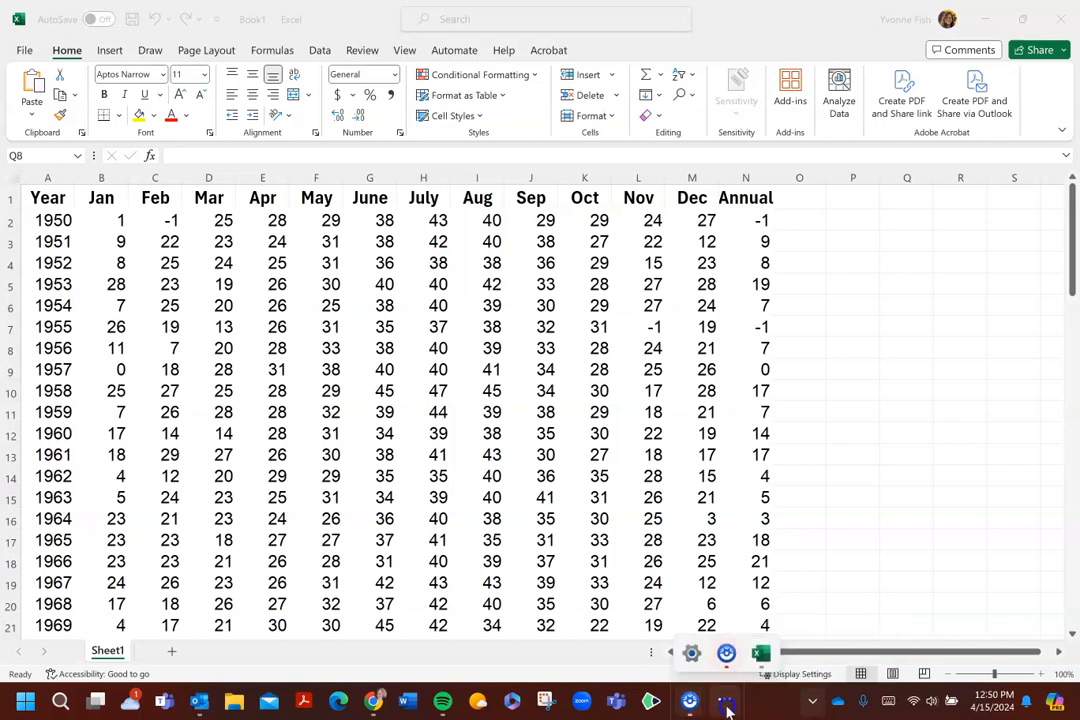
pyautogui.click(763, 654)
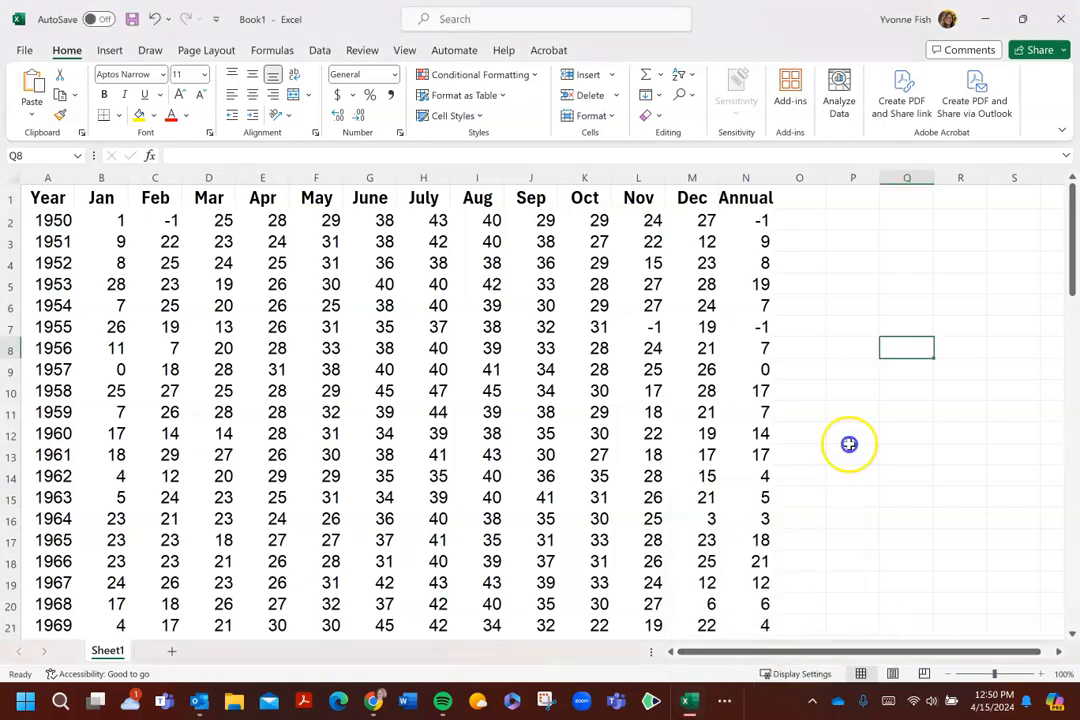
# - Switch to the NOWData results in Chrome and copy the table title "Monthly Lowest Min Temperature for Olympia Area, WA (ThreadEx)"
pyautogui.click(379, 703)
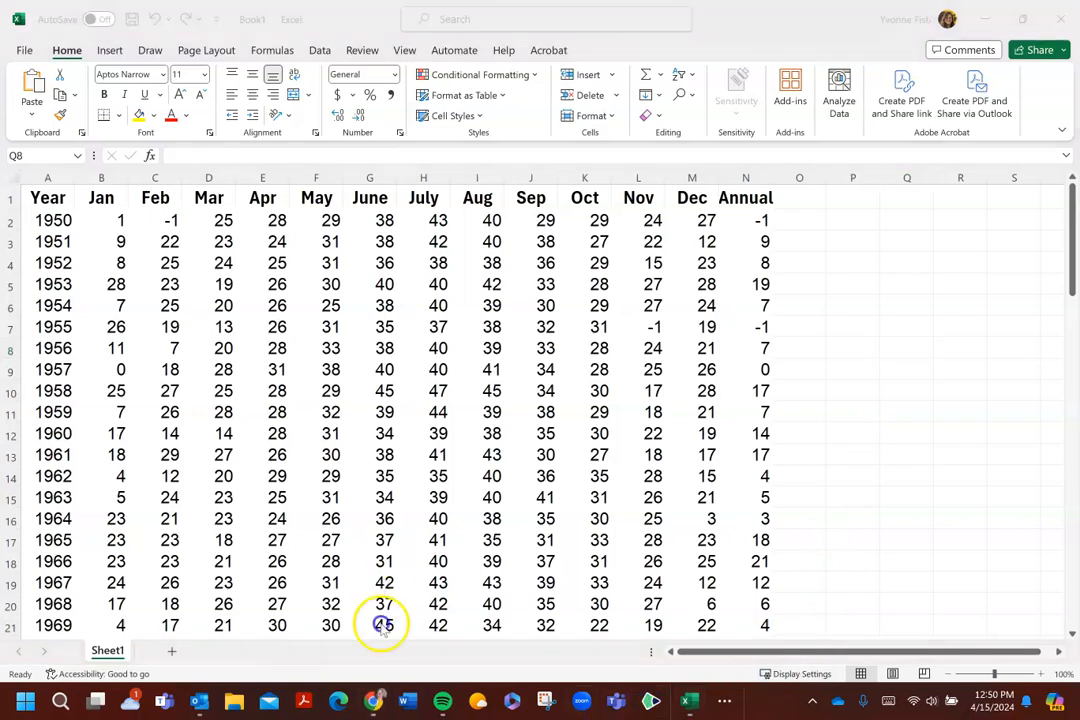
pyautogui.click(383, 547)
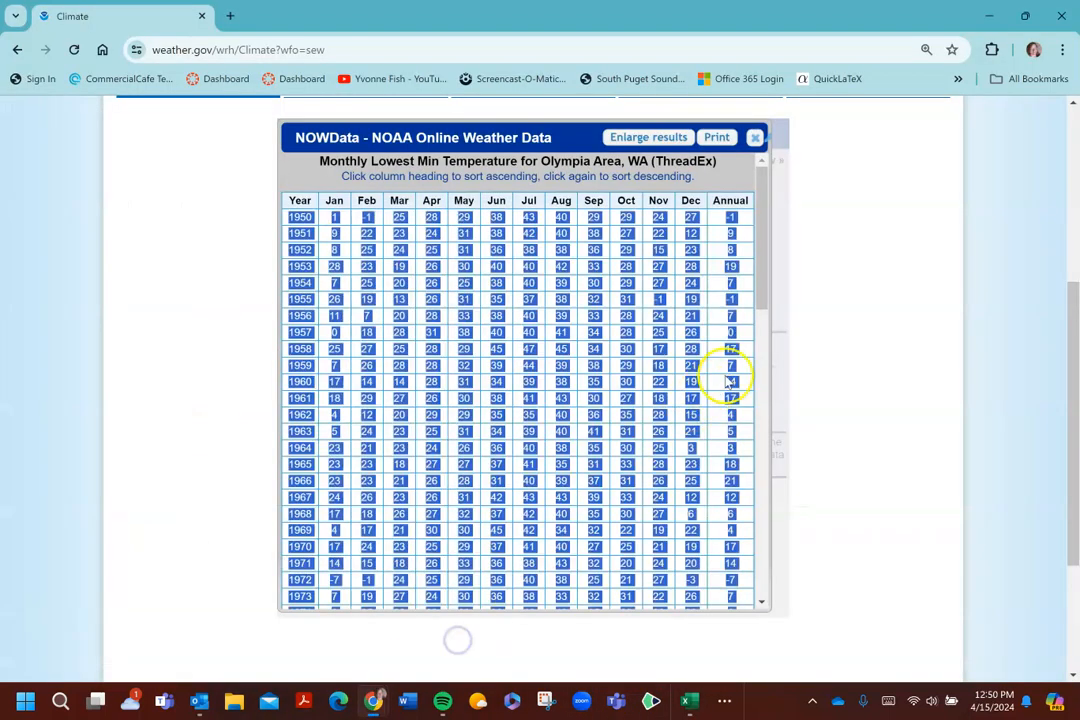
pyautogui.click(679, 452)
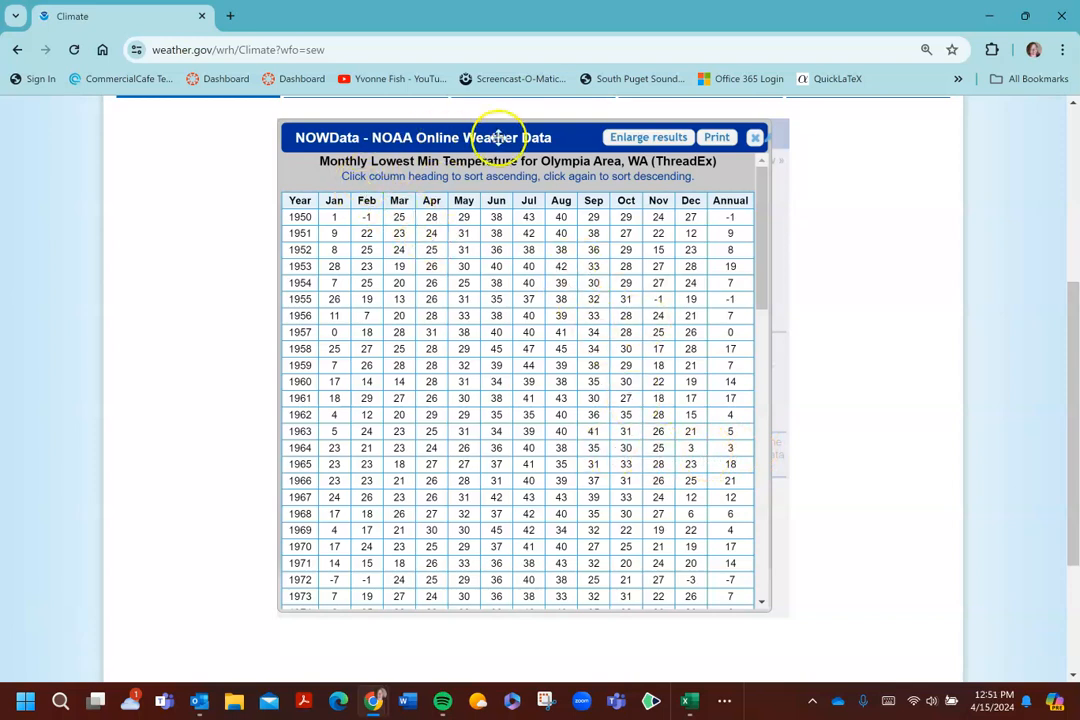
pyautogui.moveTo(719, 164); pyautogui.dragTo(381, 164)
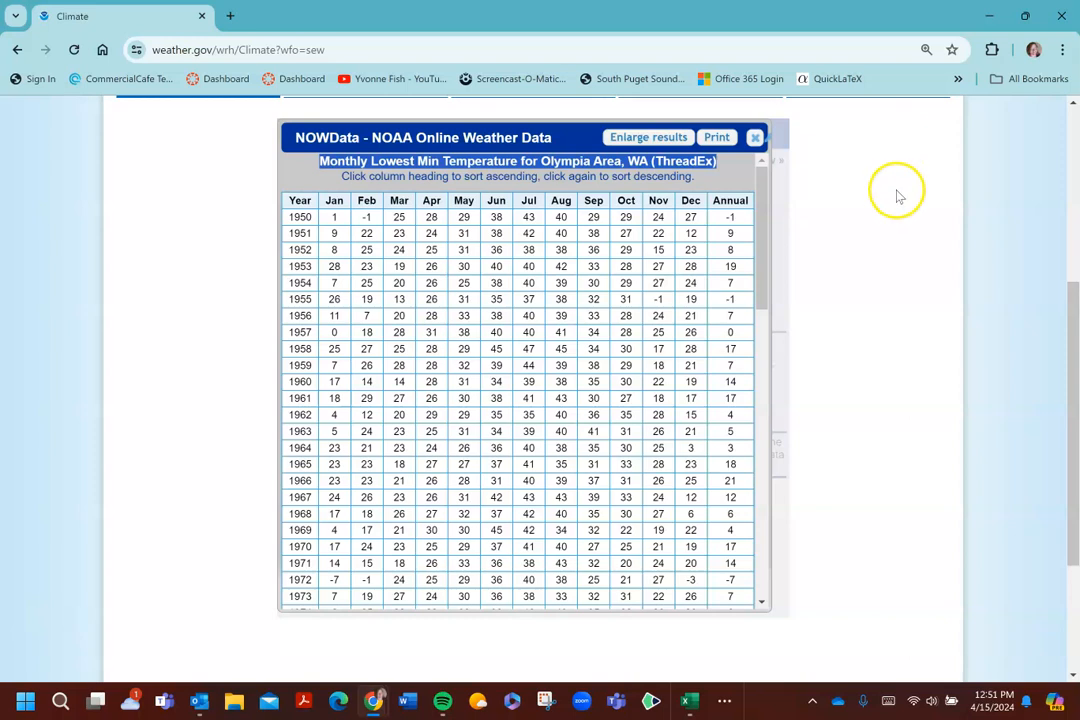
# - Return to the Excel workbook and choose the OneDrive folder Documents > 00-Math 146 > Climate Solutions Project 2024 as the save location
pyautogui.click(683, 691)
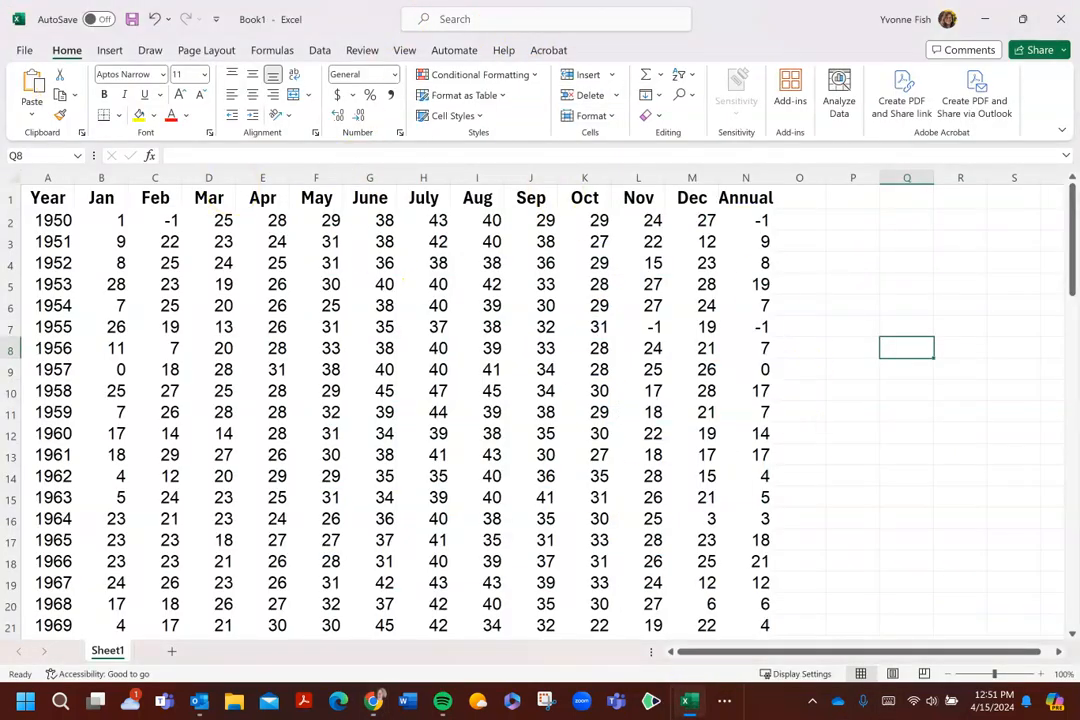
pyautogui.click(22, 50)
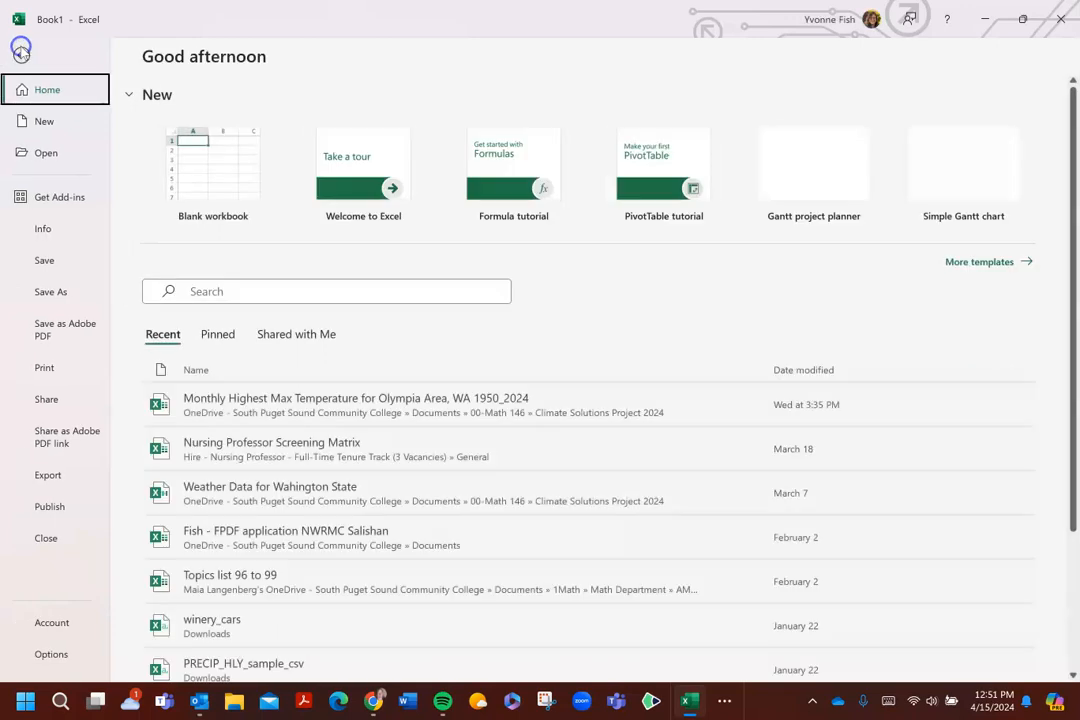
pyautogui.click(50, 297)
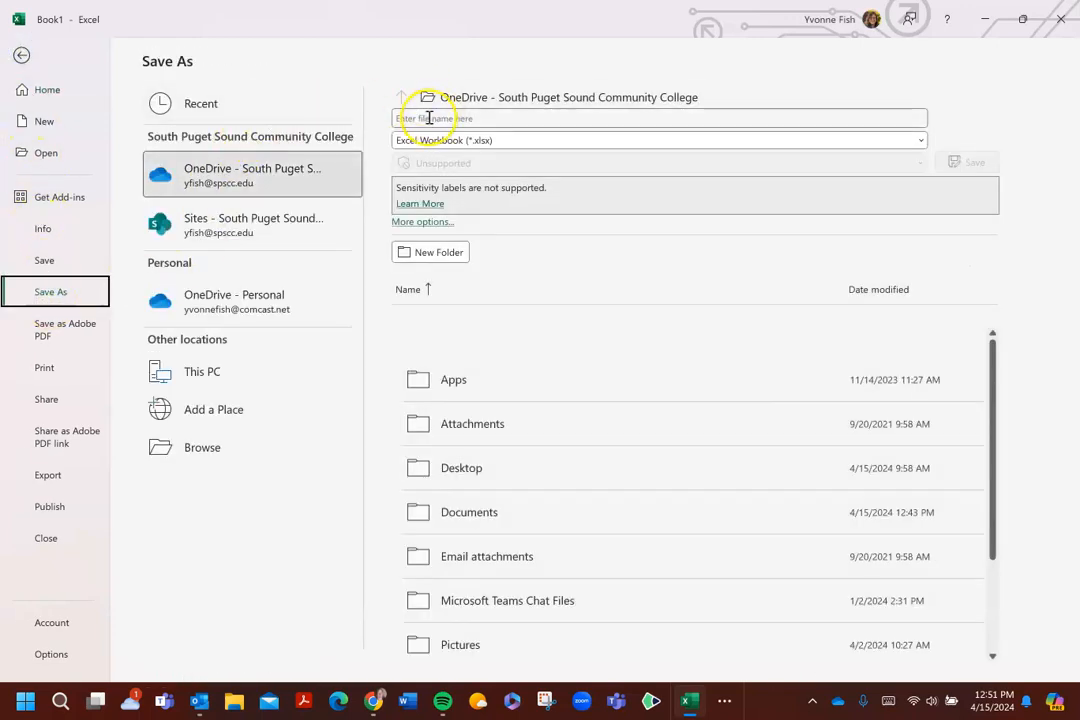
pyautogui.click(455, 515)
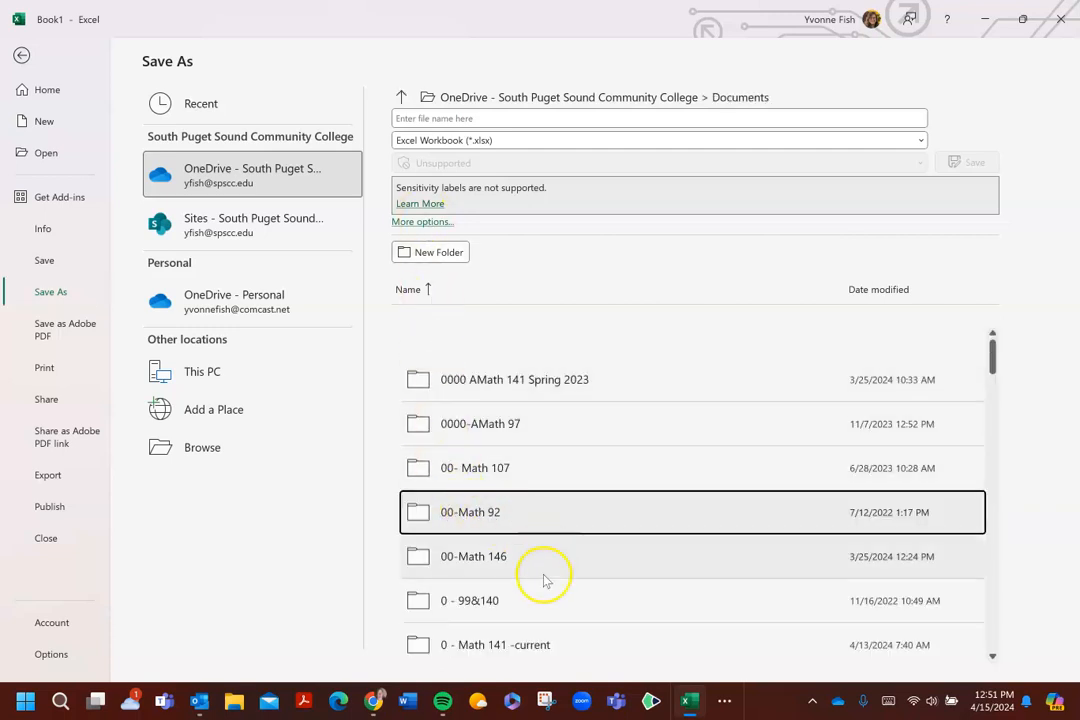
pyautogui.click(494, 556)
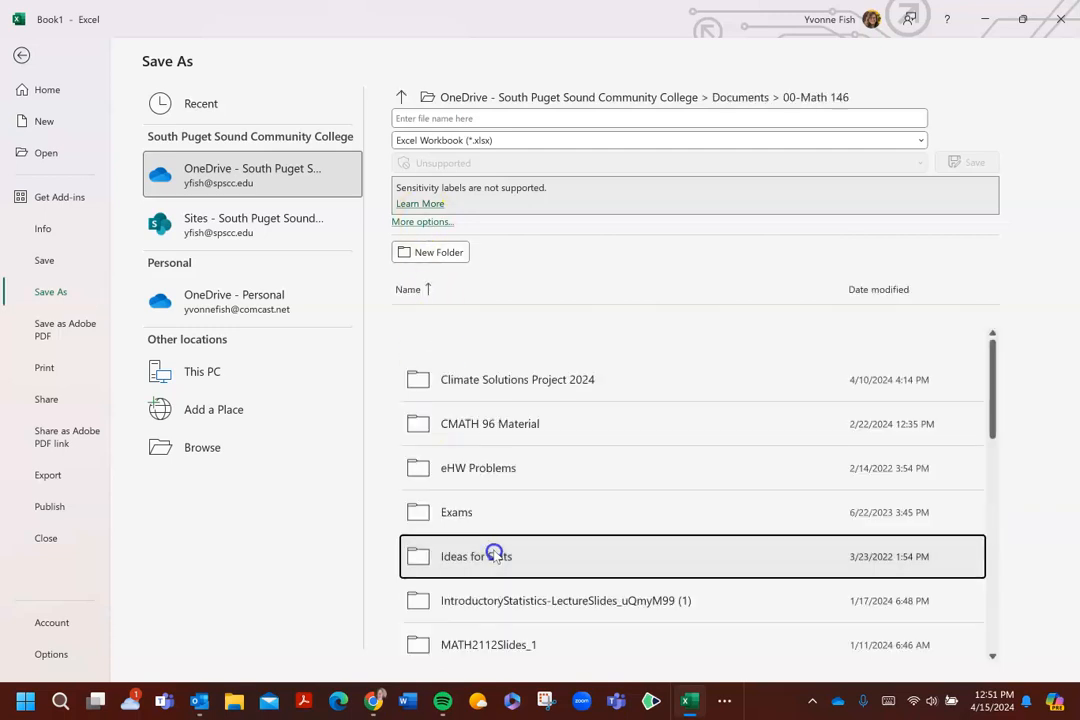
pyautogui.rightClick(448, 119)
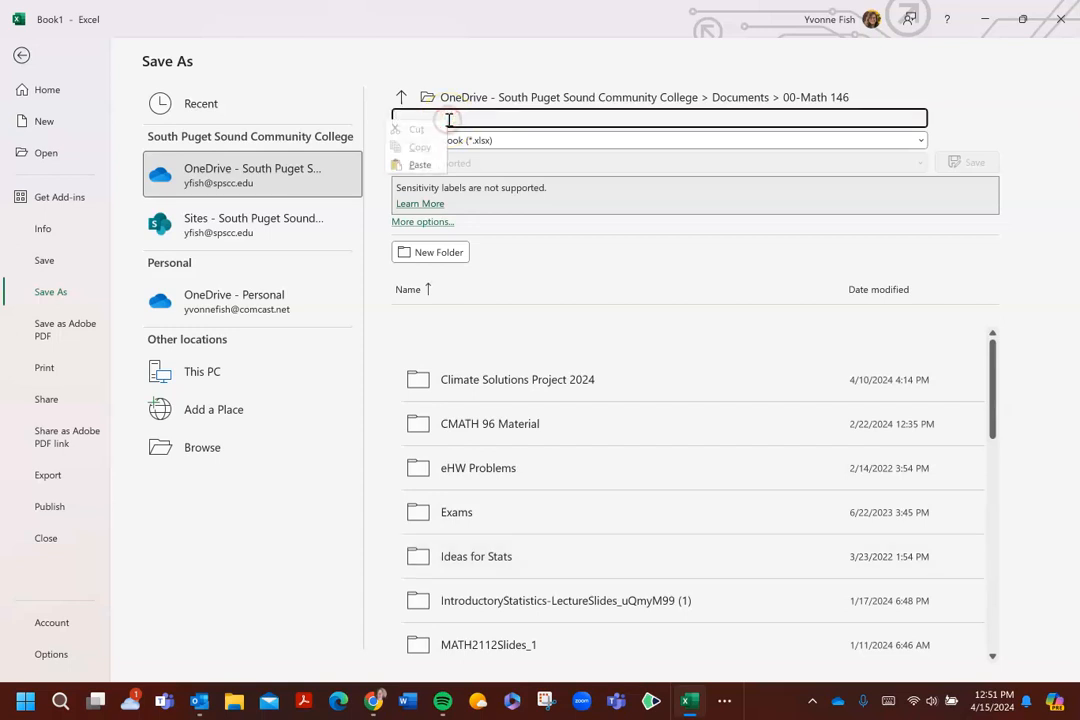
pyautogui.click(453, 117)
pyautogui.doubleClick(484, 379)
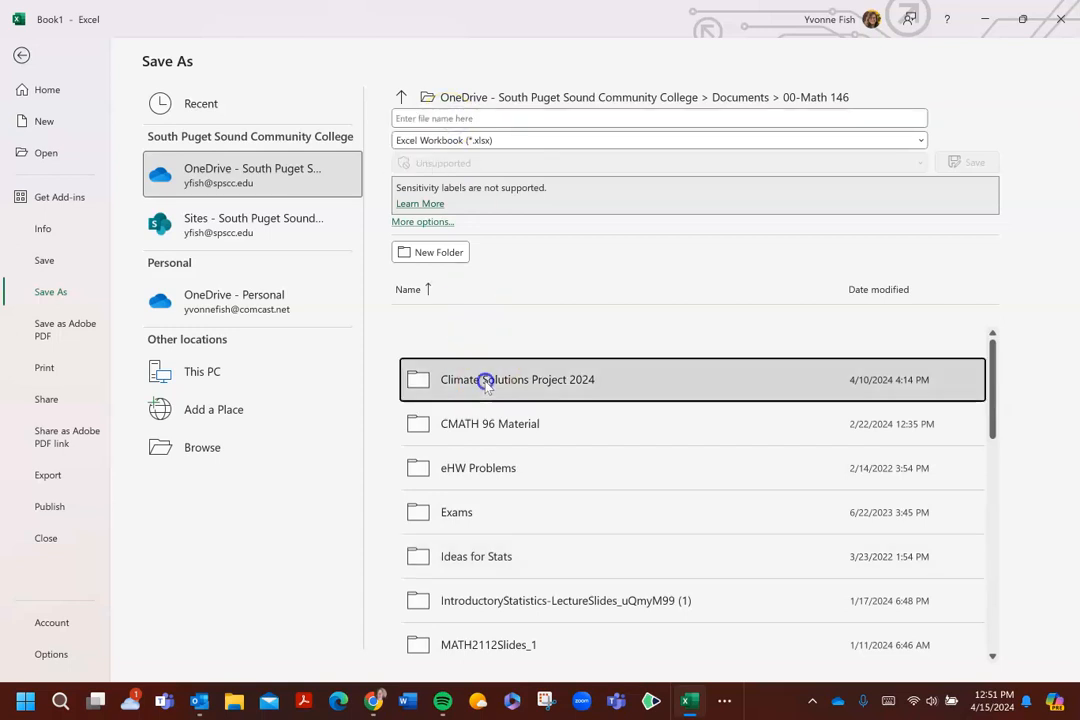
# - Save the workbook using the copied title without "(ThreadEx)": "Monthly Lowest Min Temperature for Olympia Area, WA"
pyautogui.click(462, 119)
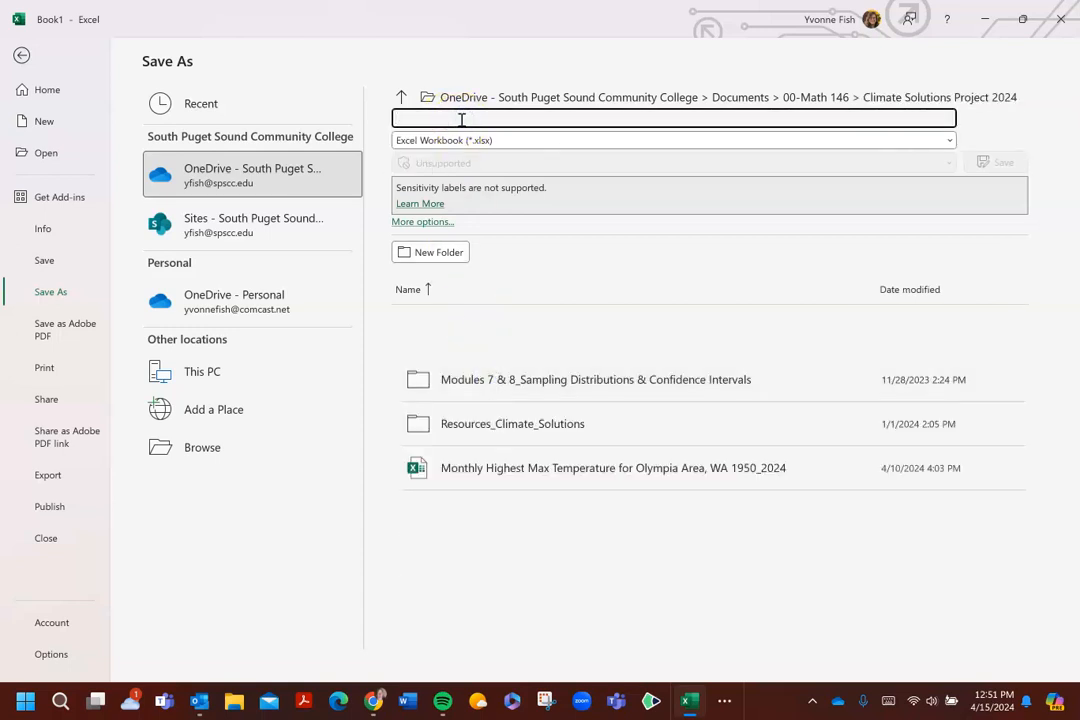
pyautogui.write('Monthly Lowest Min Temperature for Olympia Area, WA (ThreadEx)')
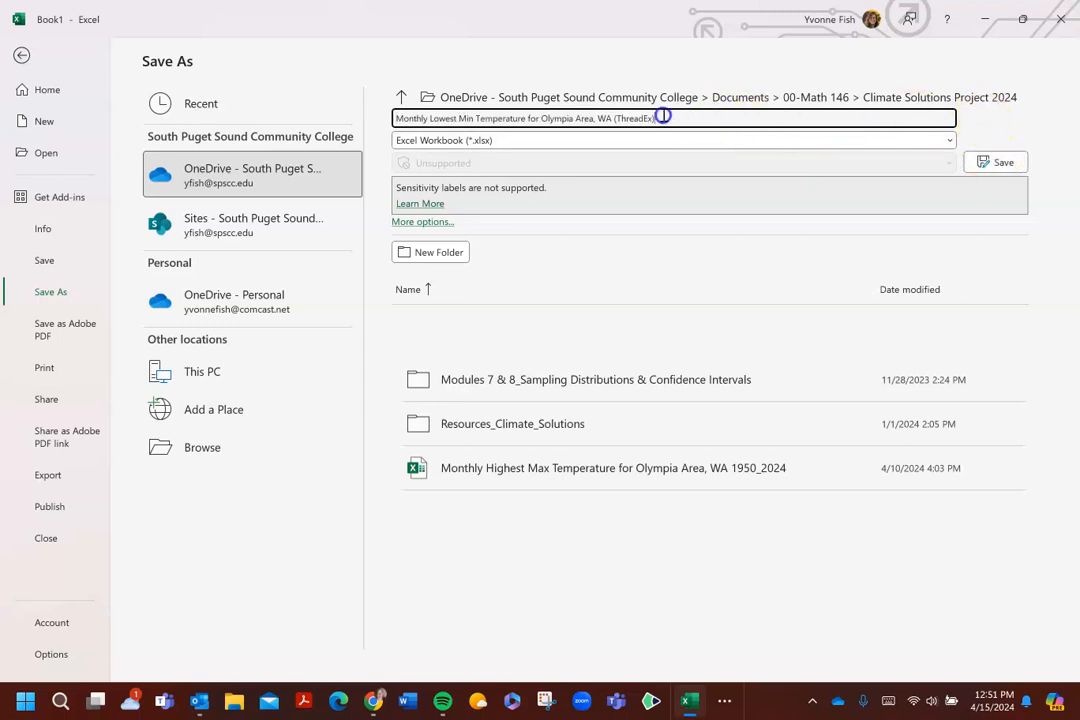
pyautogui.press('BackSpace')
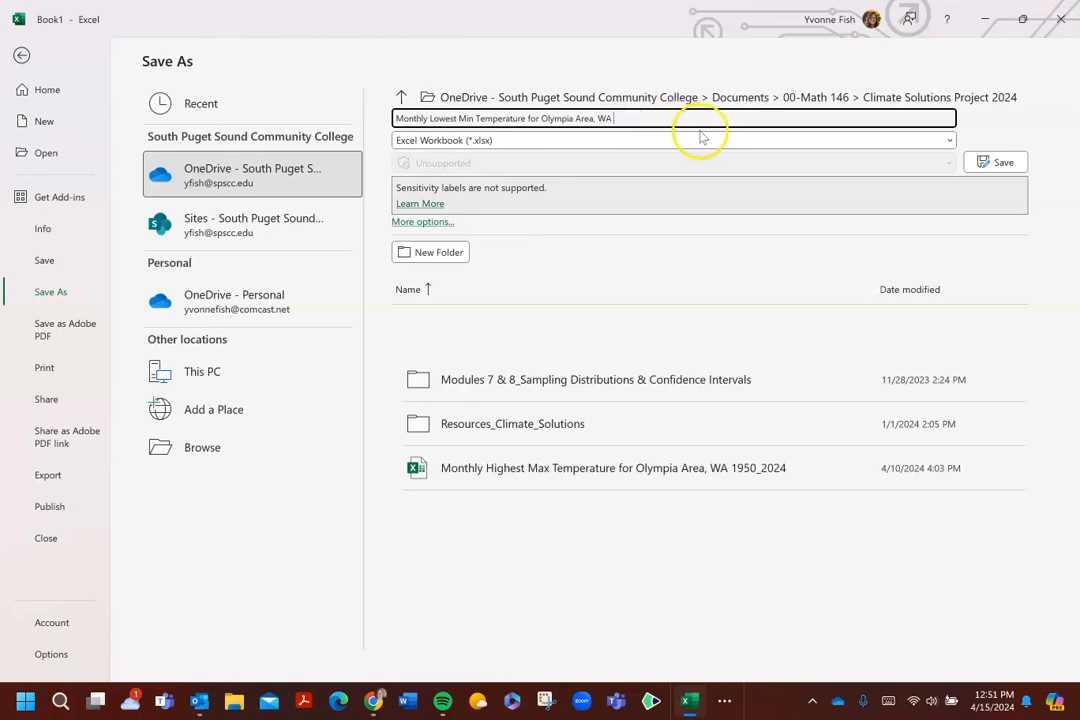
pyautogui.click(1005, 163)
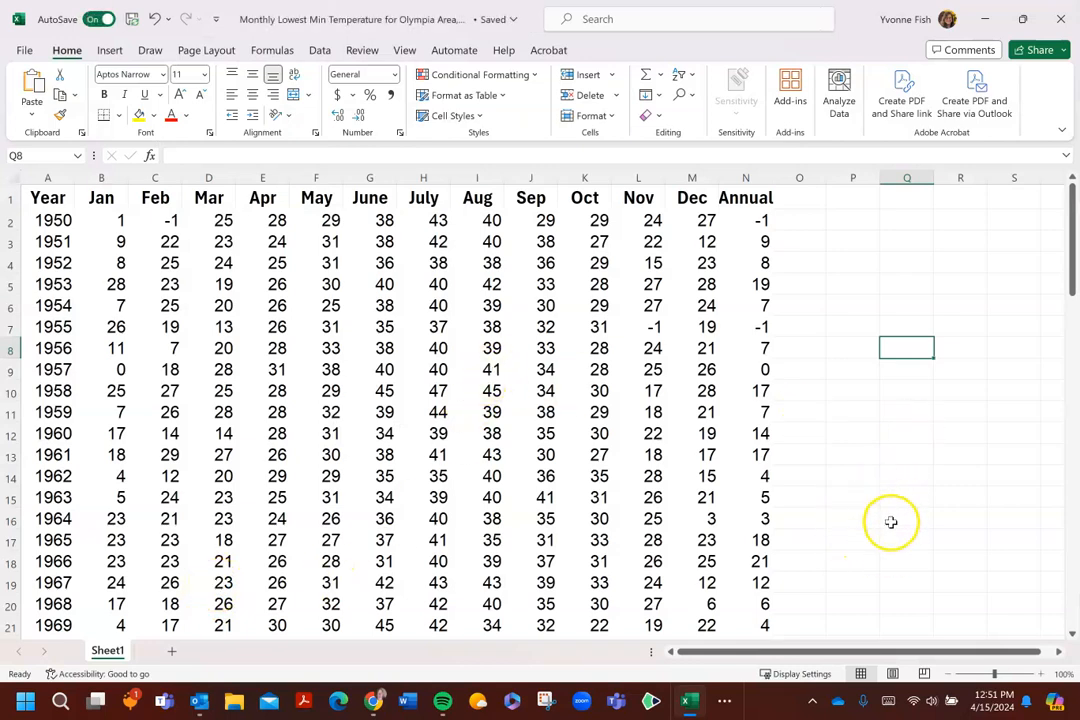
pyautogui.click(891, 521)
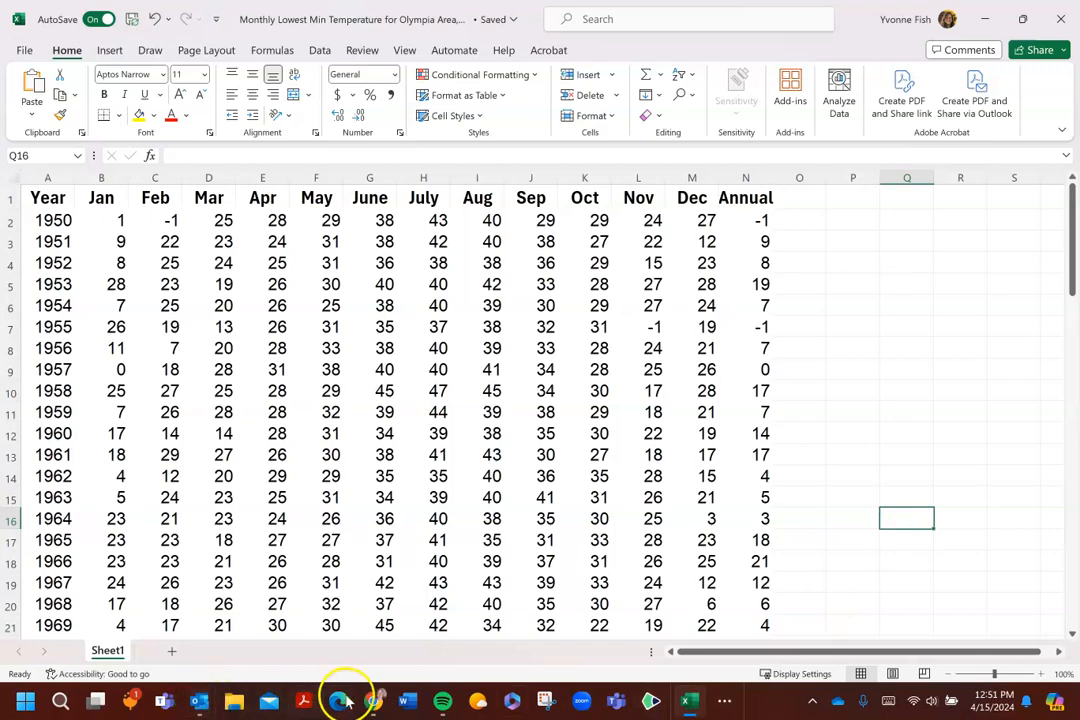
# - Switch to the Chrome window with the NOWData climate results and open a new browser tab
pyautogui.moveTo(376, 702)
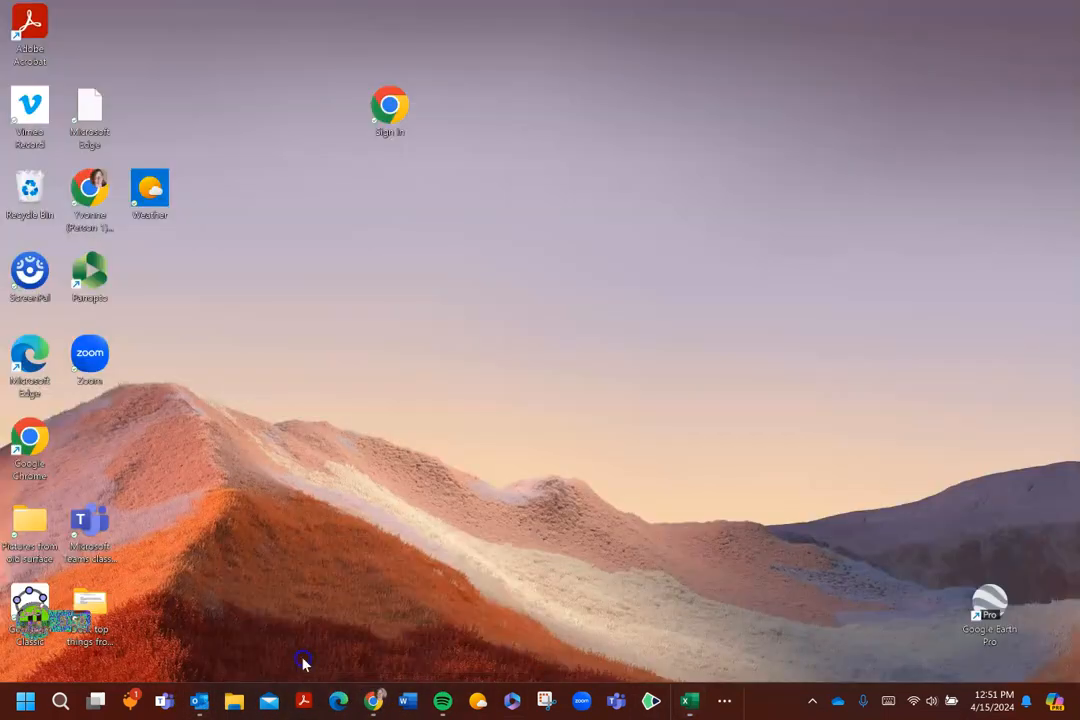
pyautogui.click(303, 662)
pyautogui.moveTo(373, 702)
pyautogui.click(391, 625)
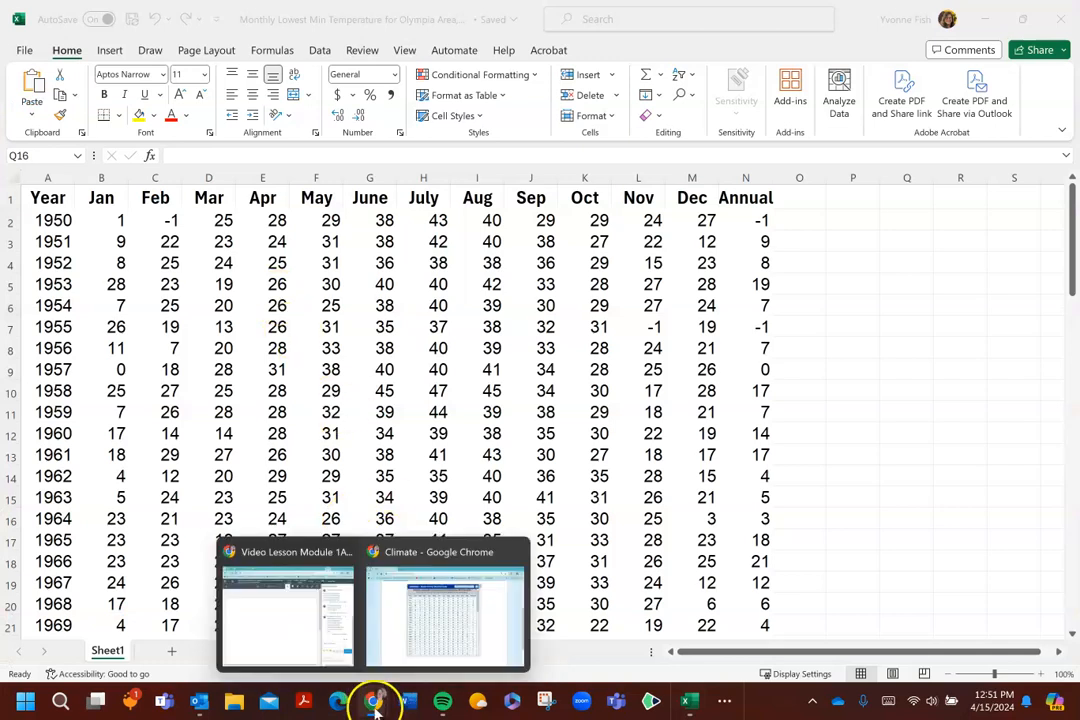
pyautogui.click(440, 635)
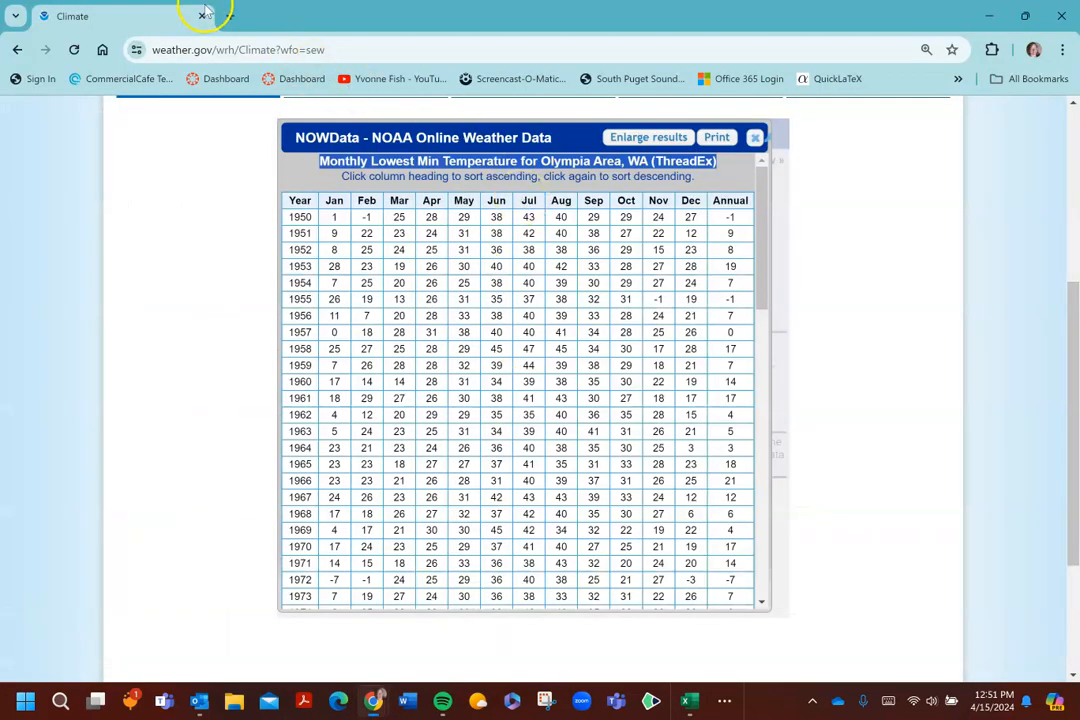
pyautogui.click(236, 16)
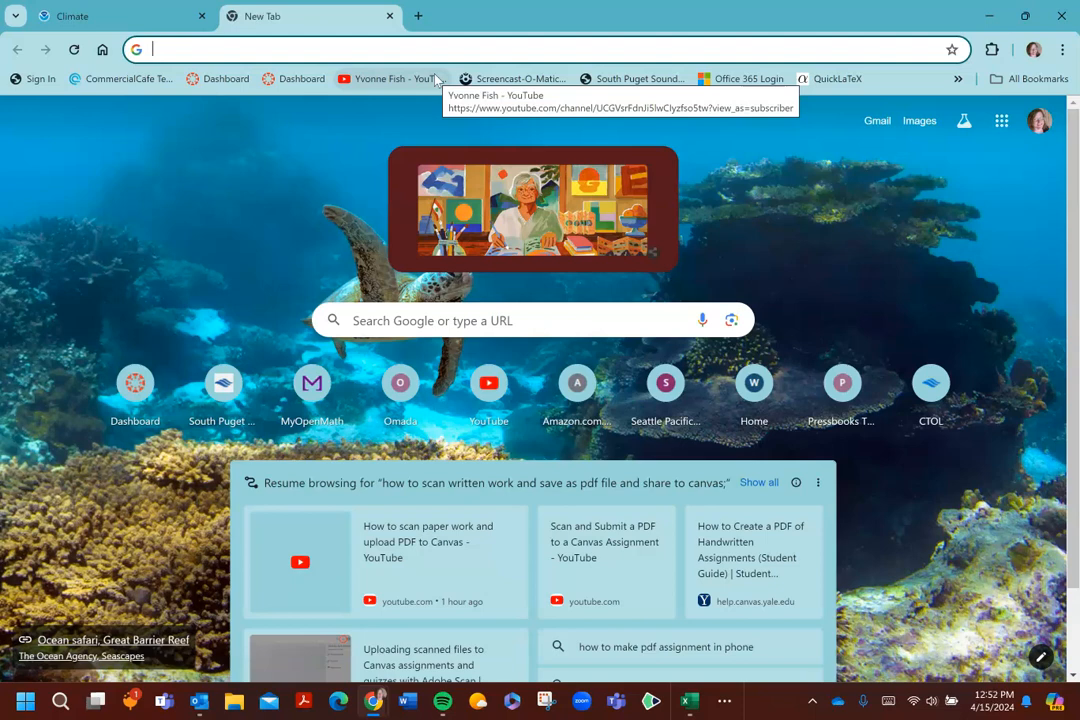
# - Search the web for "geogebra classic" and open the GeoGebra Classic online app from the results
pyautogui.write('geogebra')
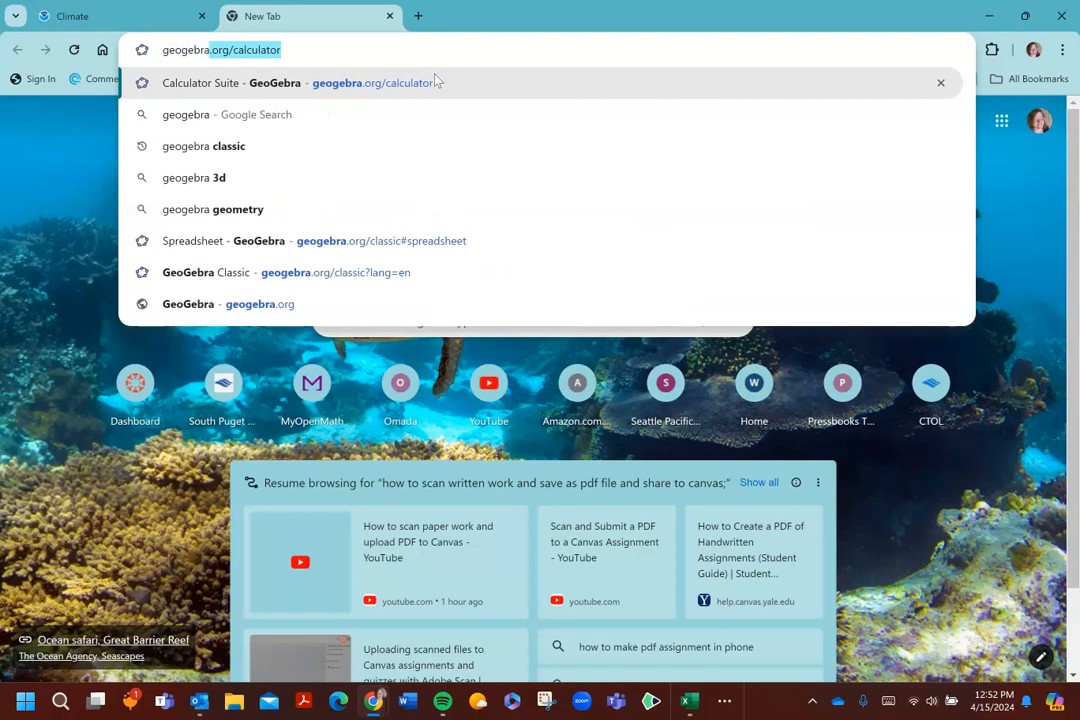
pyautogui.write(' class')
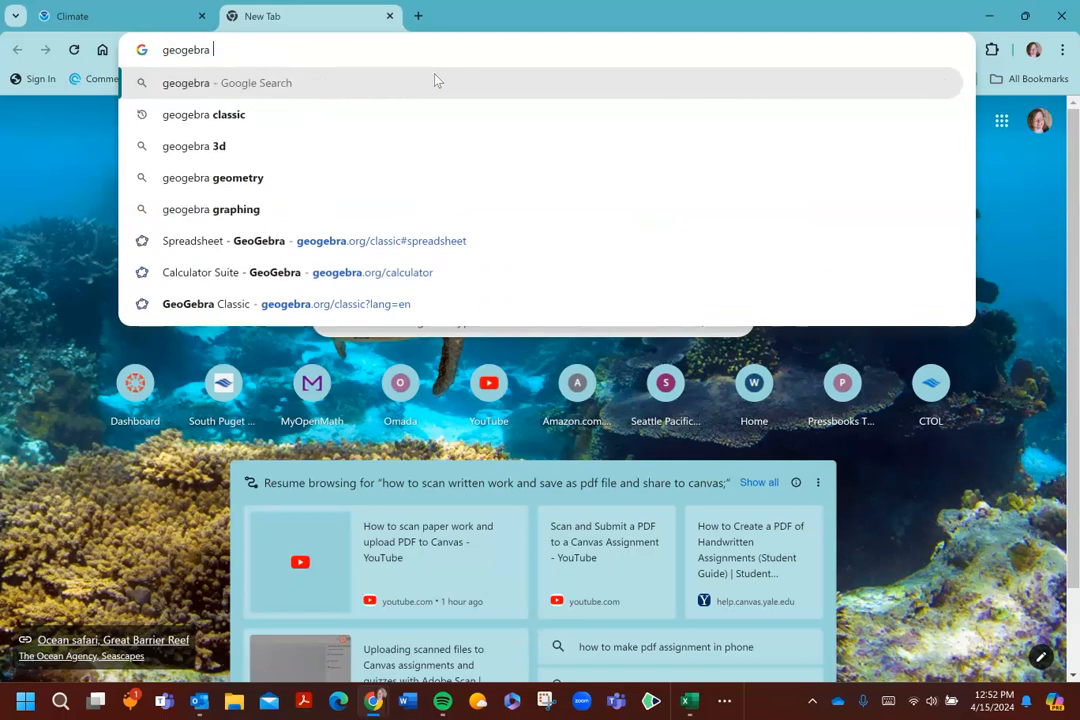
pyautogui.write('ic')
pyautogui.press('Return')
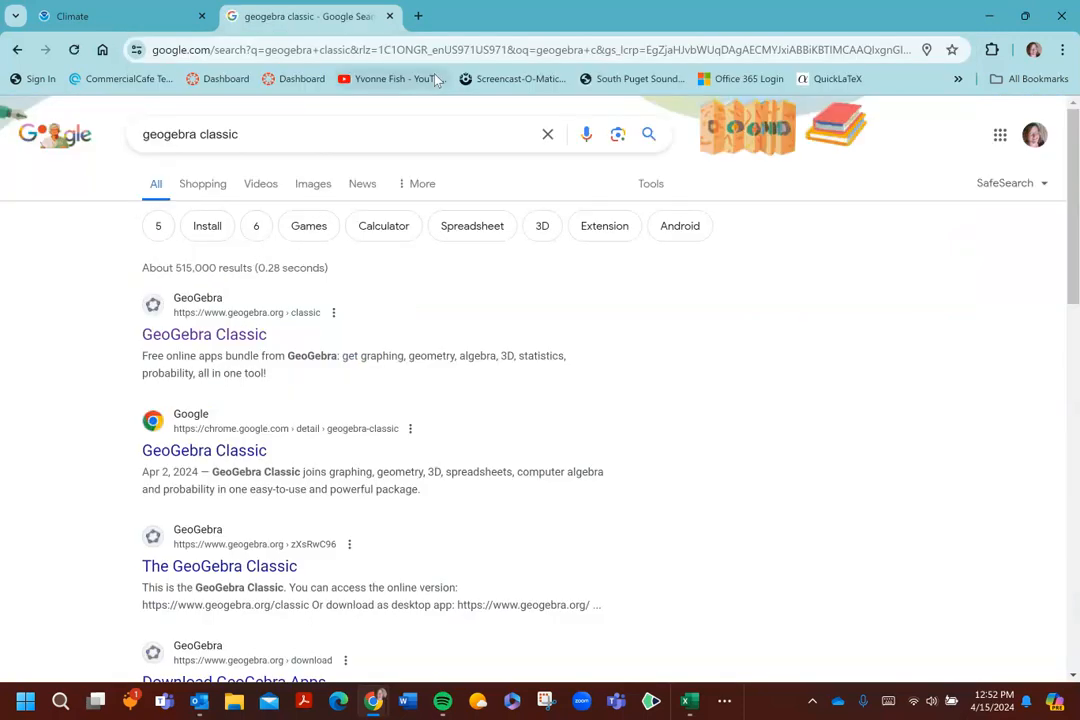
pyautogui.click(243, 336)
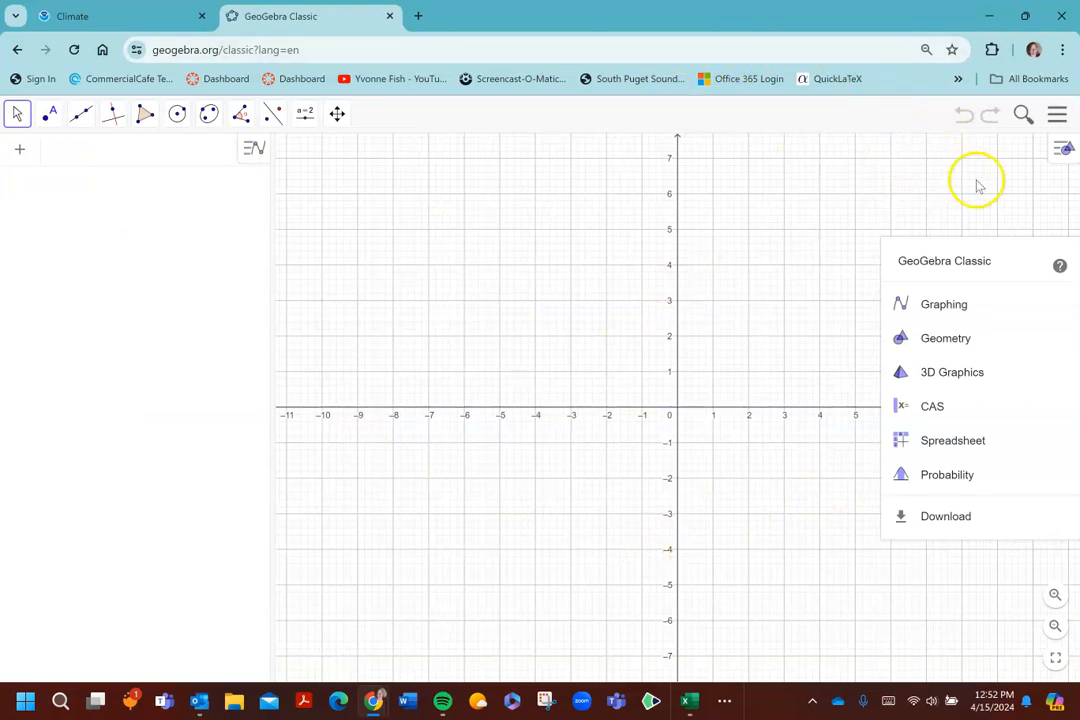
# - Switch GeoGebra Classic to the Spreadsheet perspective and check in the view settings that Graphics and Spreadsheet are enabled
pyautogui.click(962, 450)
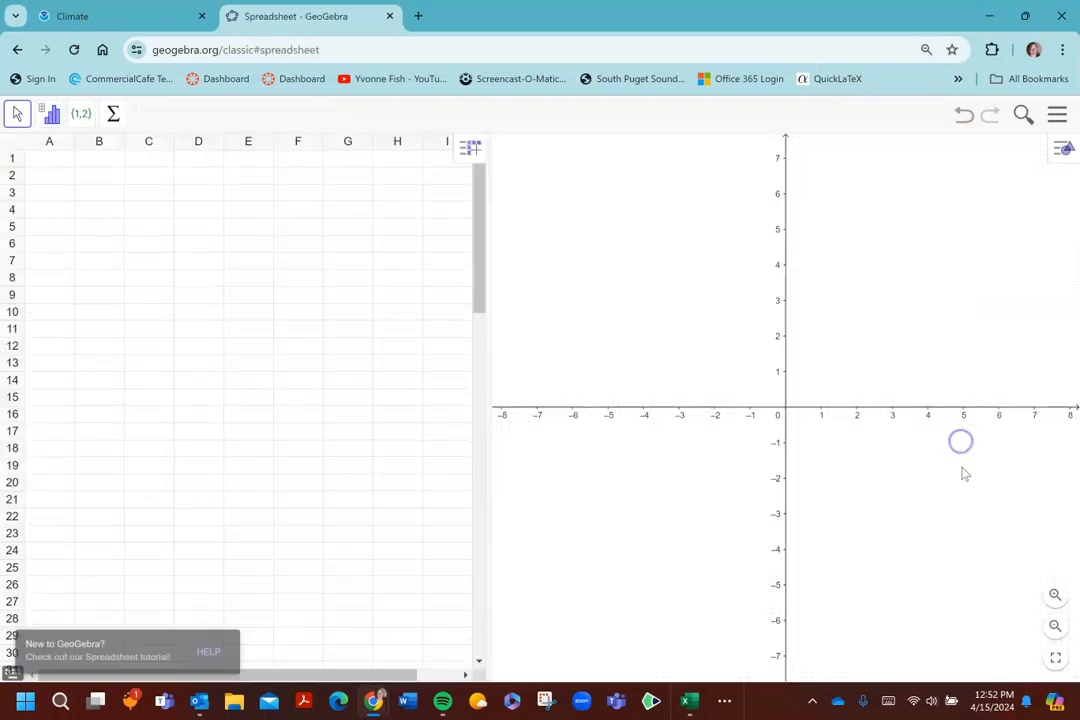
pyautogui.click(1062, 150)
pyautogui.click(1059, 115)
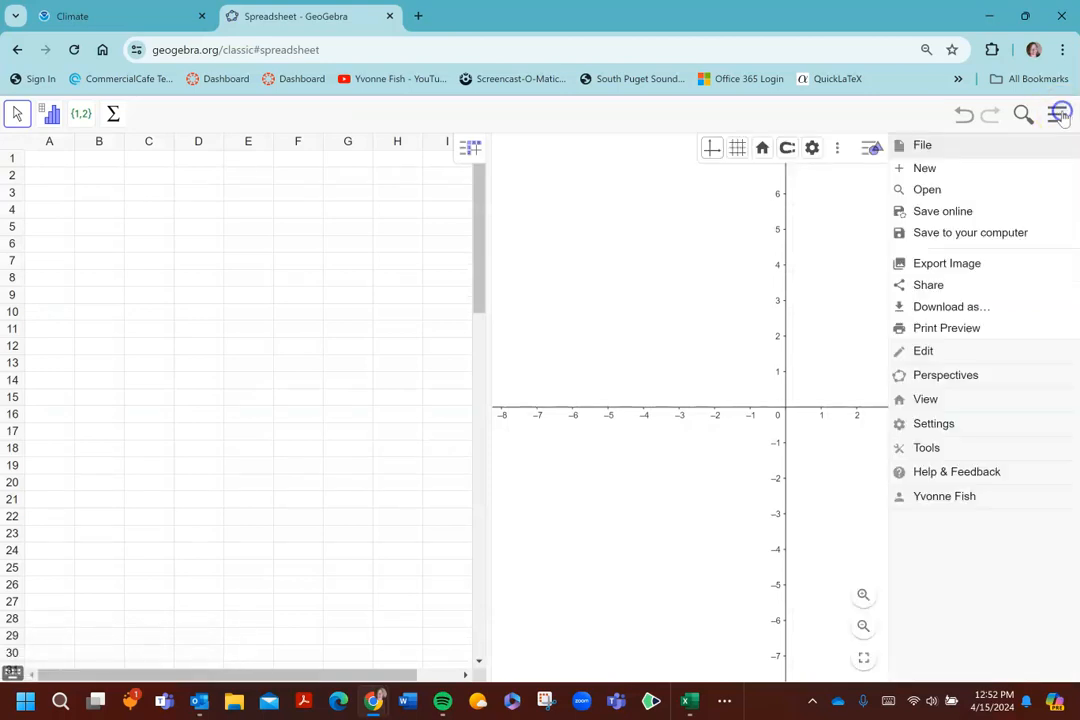
pyautogui.click(931, 400)
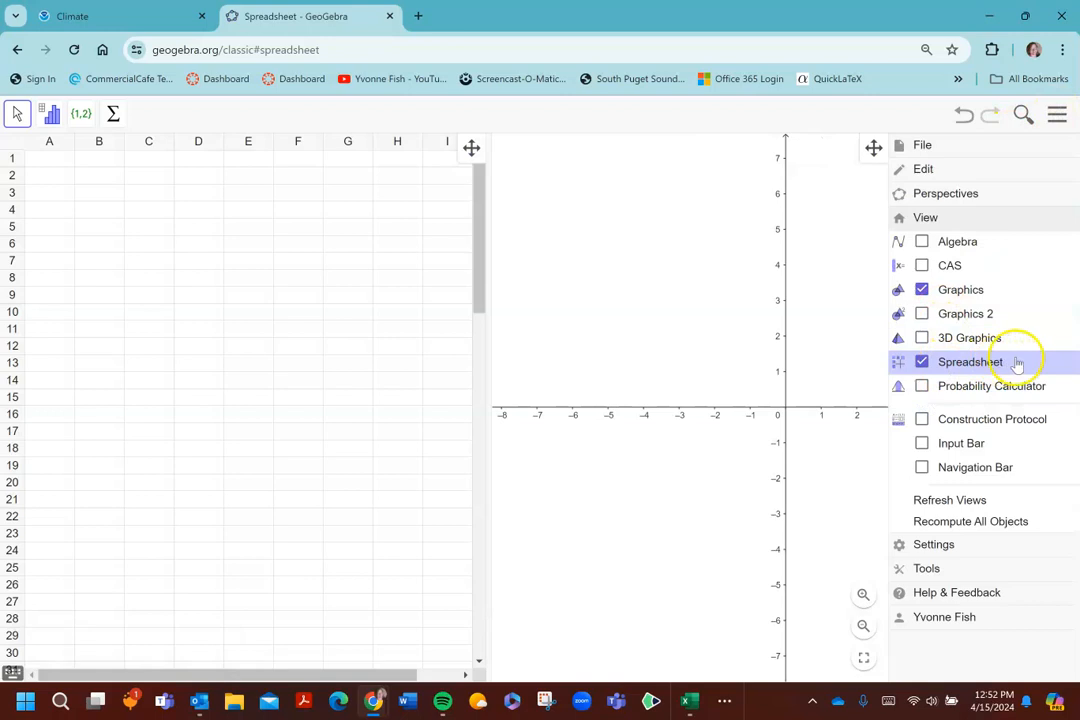
pyautogui.click(567, 120)
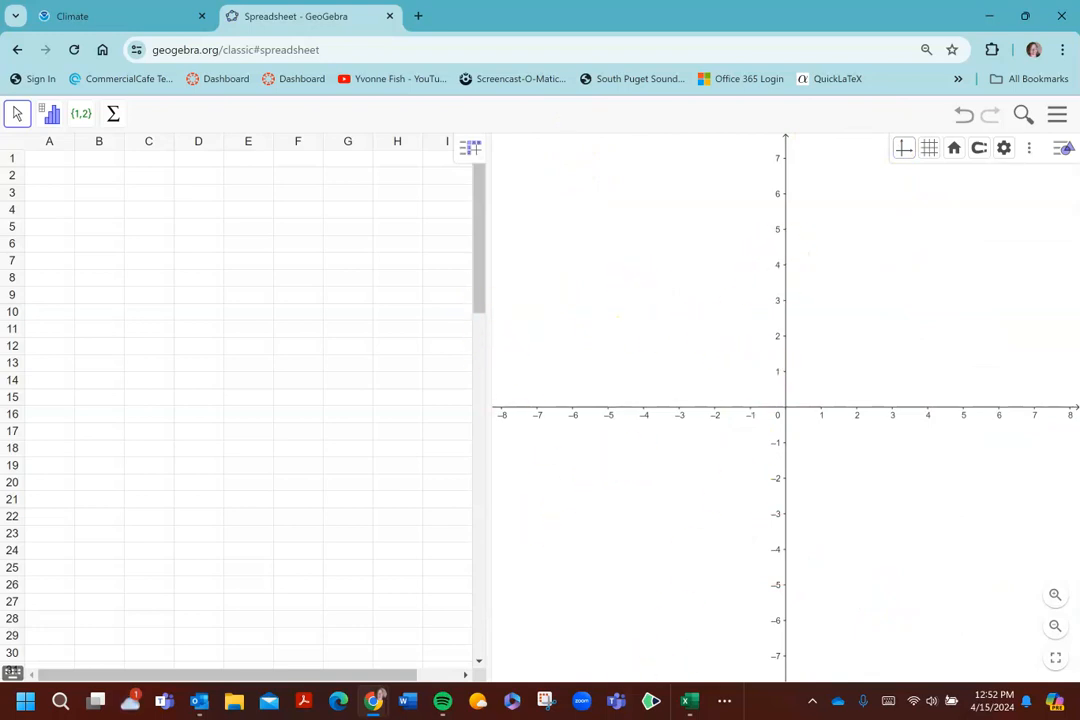
# - Arrange the GeoGebra browser window and the Excel temperature workbook side by side
pyautogui.moveTo(697, 710)
pyautogui.press('super+Right')
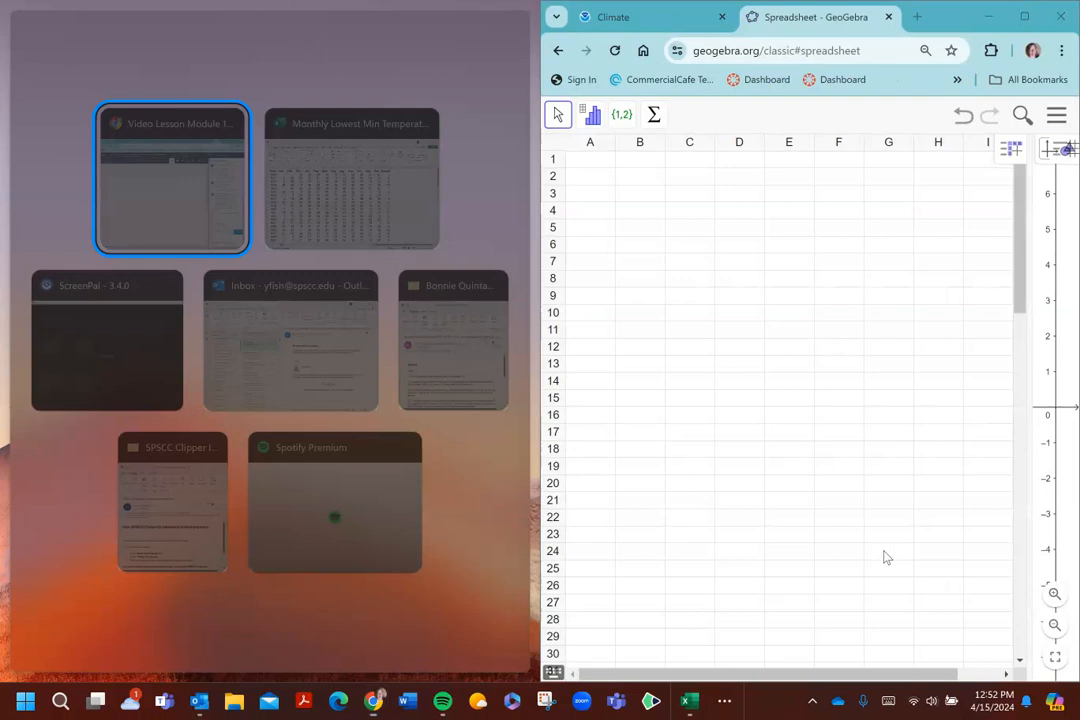
pyautogui.click(398, 200)
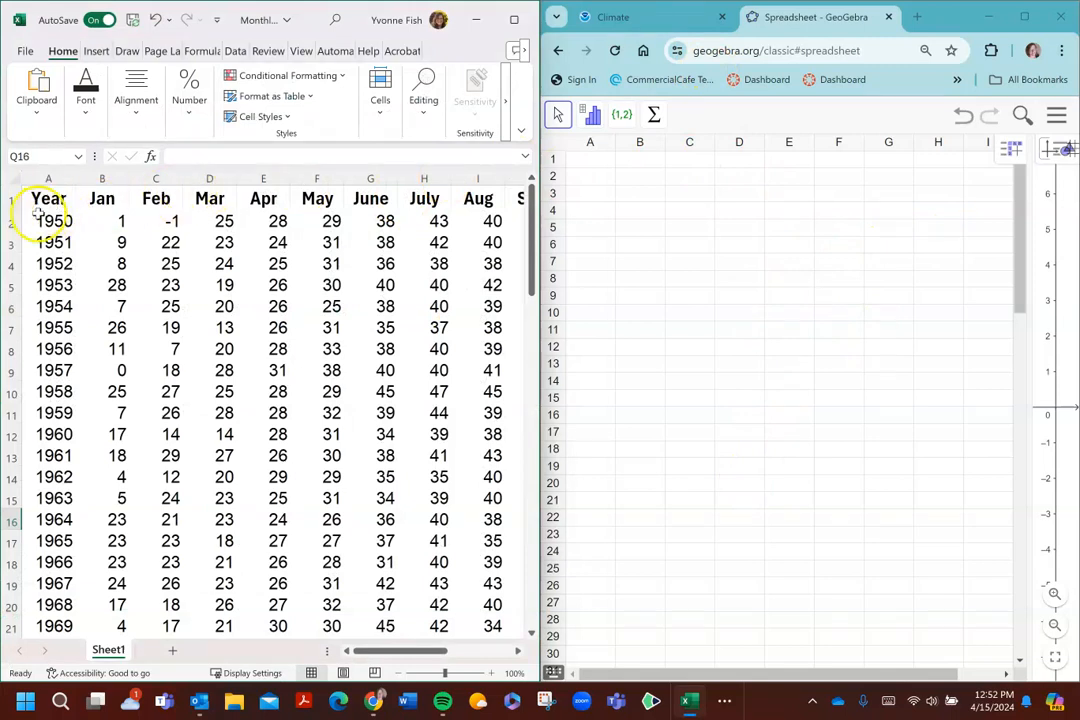
# - Try to paste the workbook's Year column into column A of the GeoGebra spreadsheet, and undo the paste
pyautogui.click(48, 179)
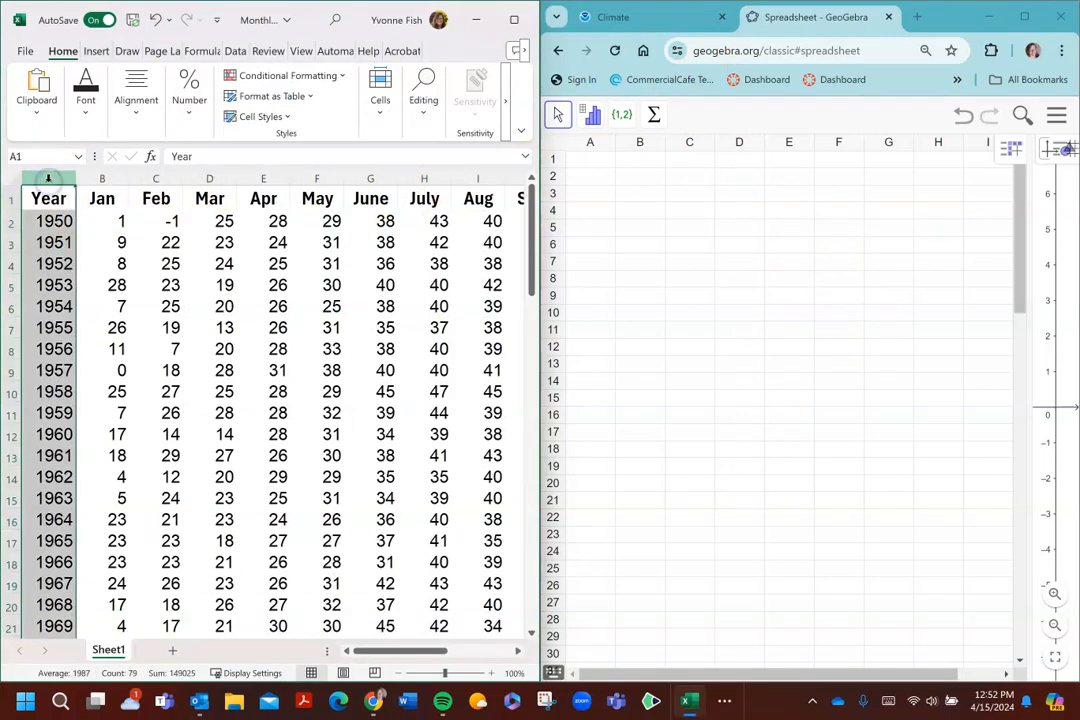
pyautogui.click(591, 145)
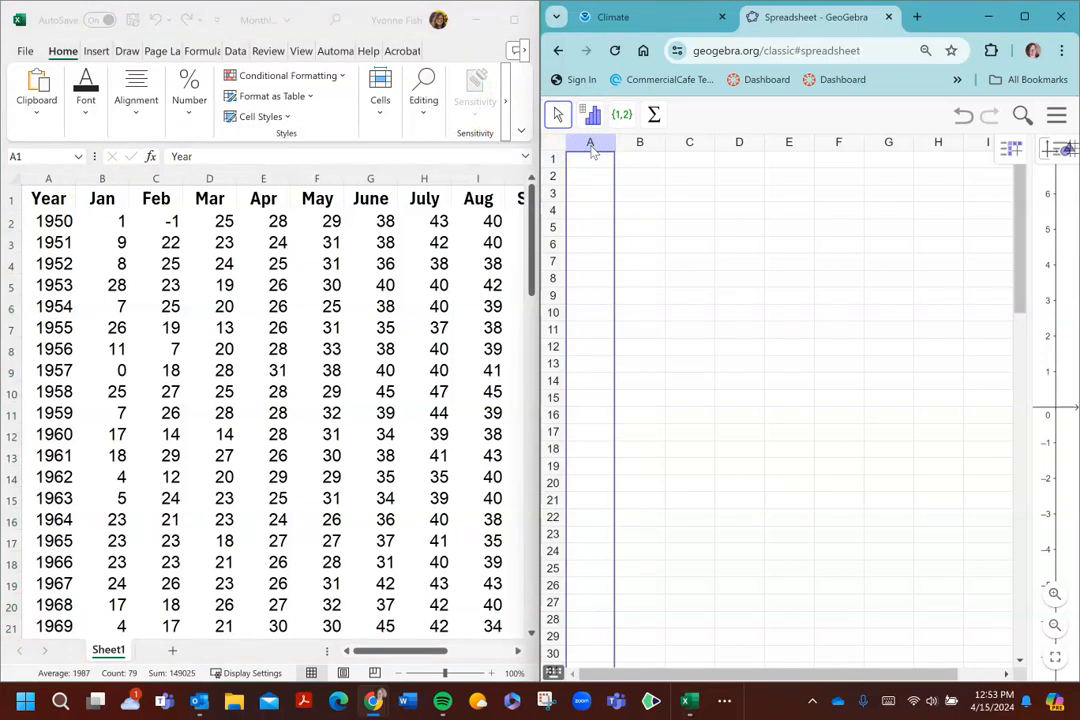
pyautogui.hotkey('ctrl', 'v')
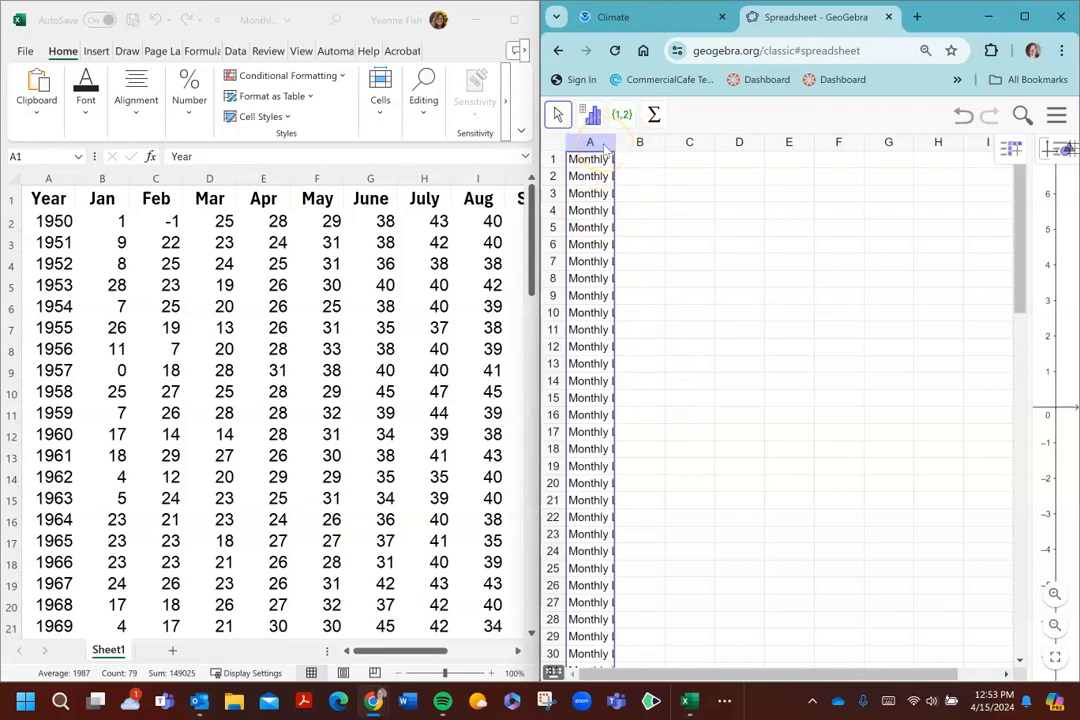
pyautogui.hotkey('ctrl', 'z')
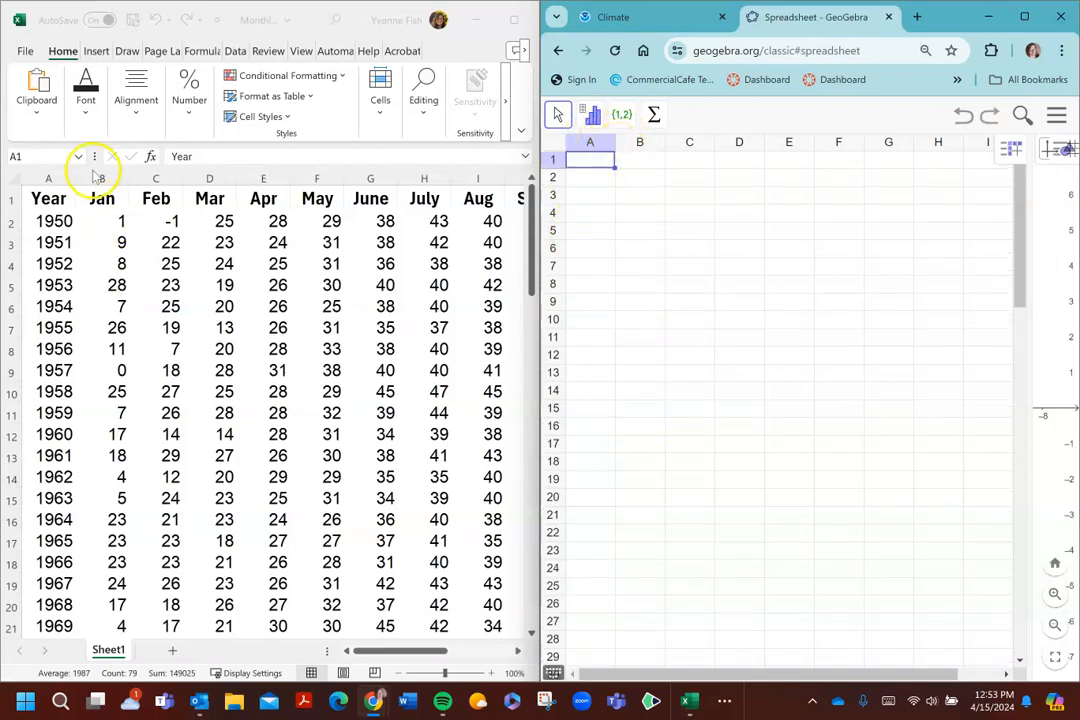
# - Copy the whole Year column in the Excel workbook and paste it into the GeoGebra spreadsheet starting at cell A1
pyautogui.click(57, 201)
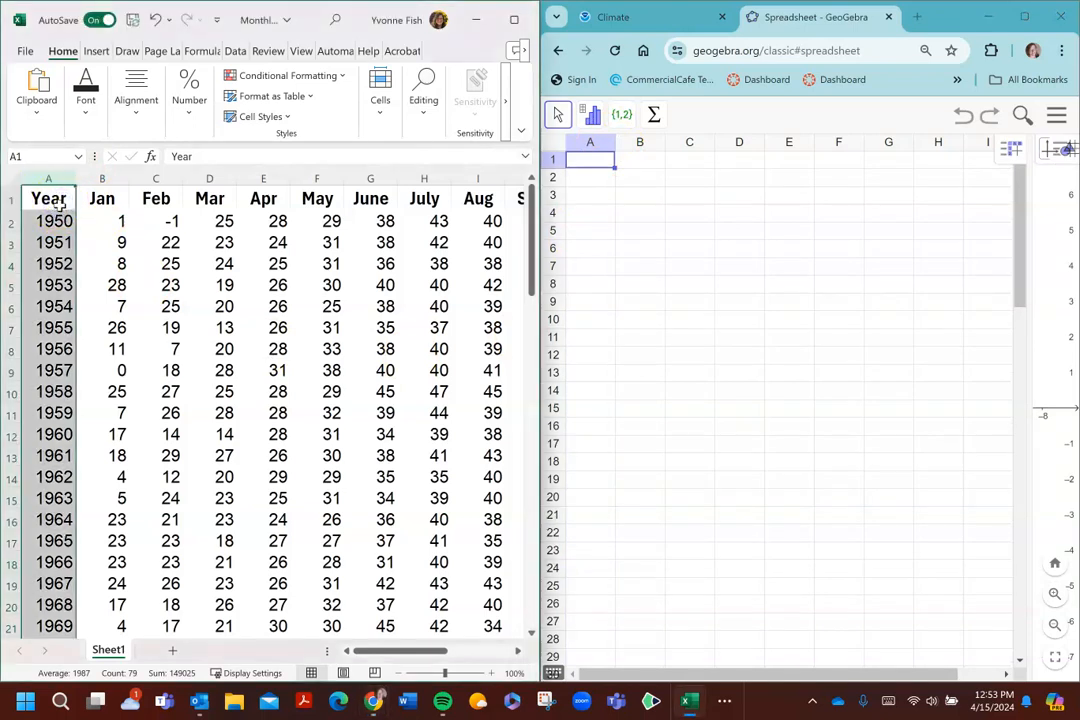
pyautogui.rightClick(46, 273)
pyautogui.click(95, 335)
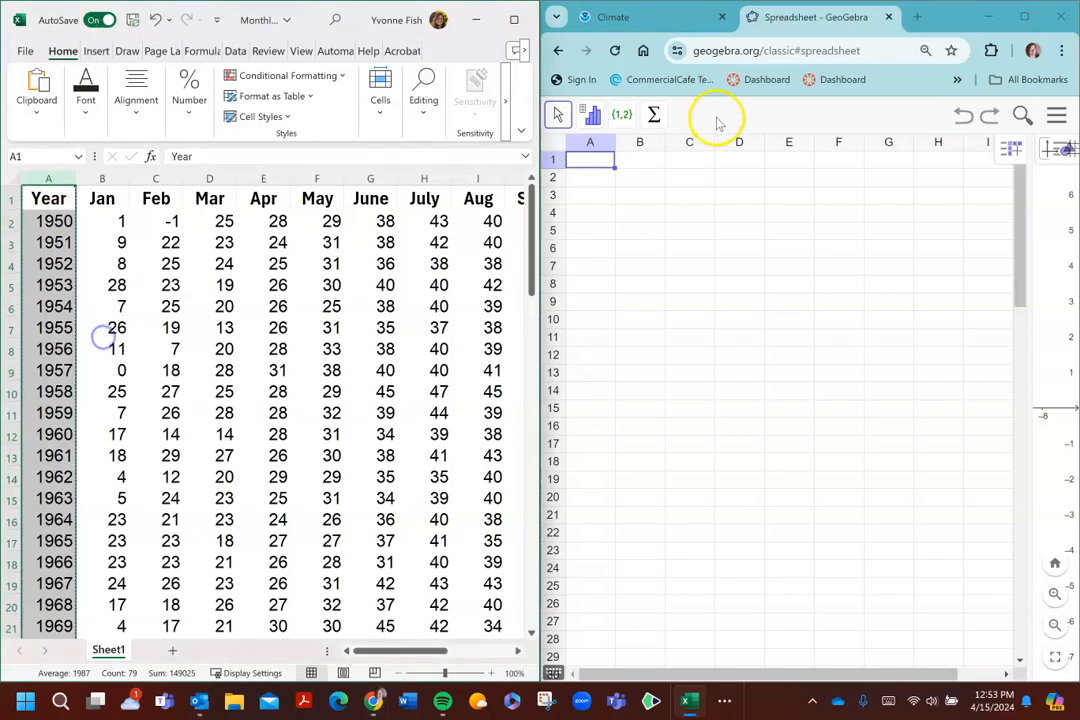
pyautogui.click(586, 165)
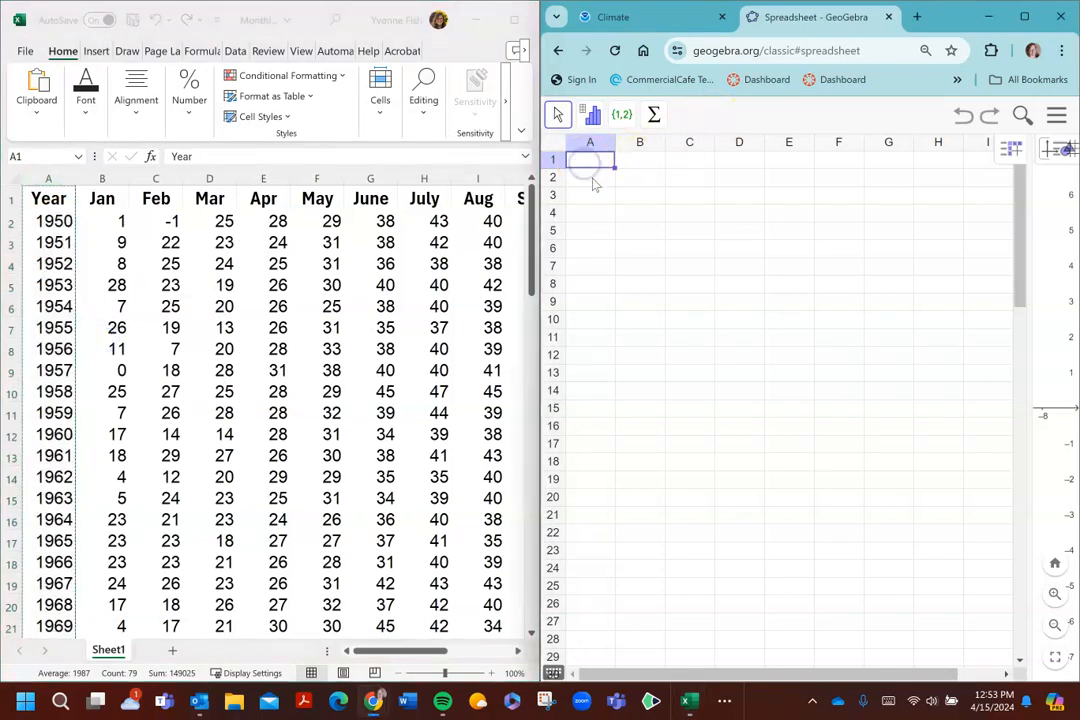
pyautogui.rightClick(588, 164)
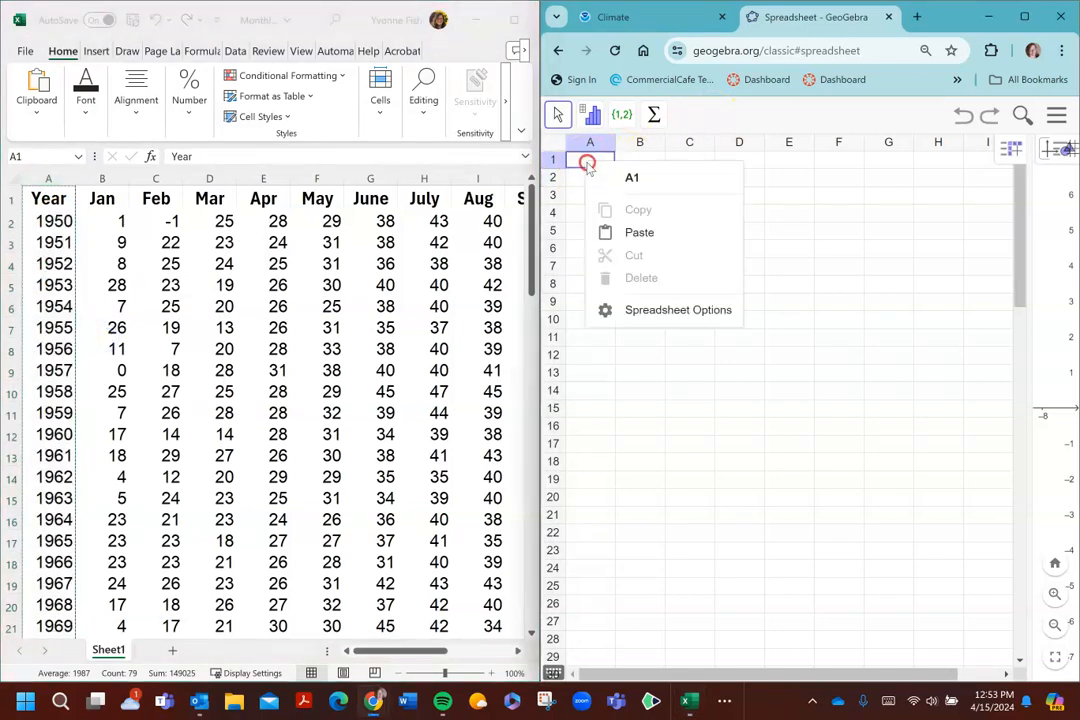
pyautogui.click(639, 232)
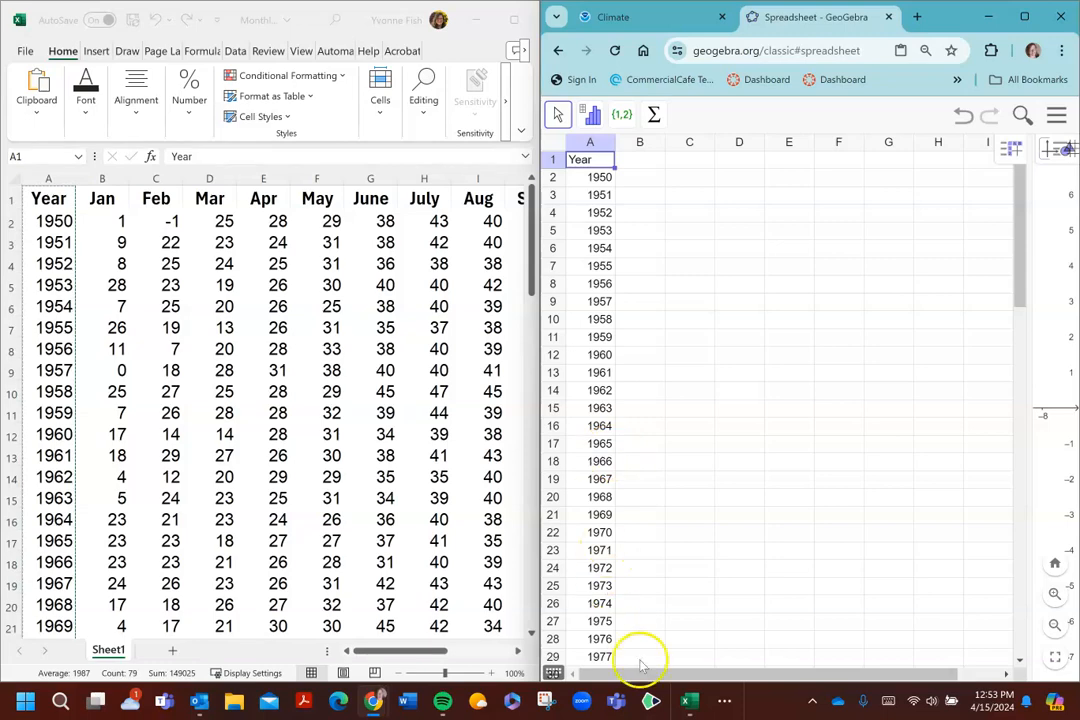
# - Delete the Mean, Max and Min labels below the year 2024 in cells A77 to A80 of the GeoGebra spreadsheet
pyautogui.scroll(-1, 672, 400)
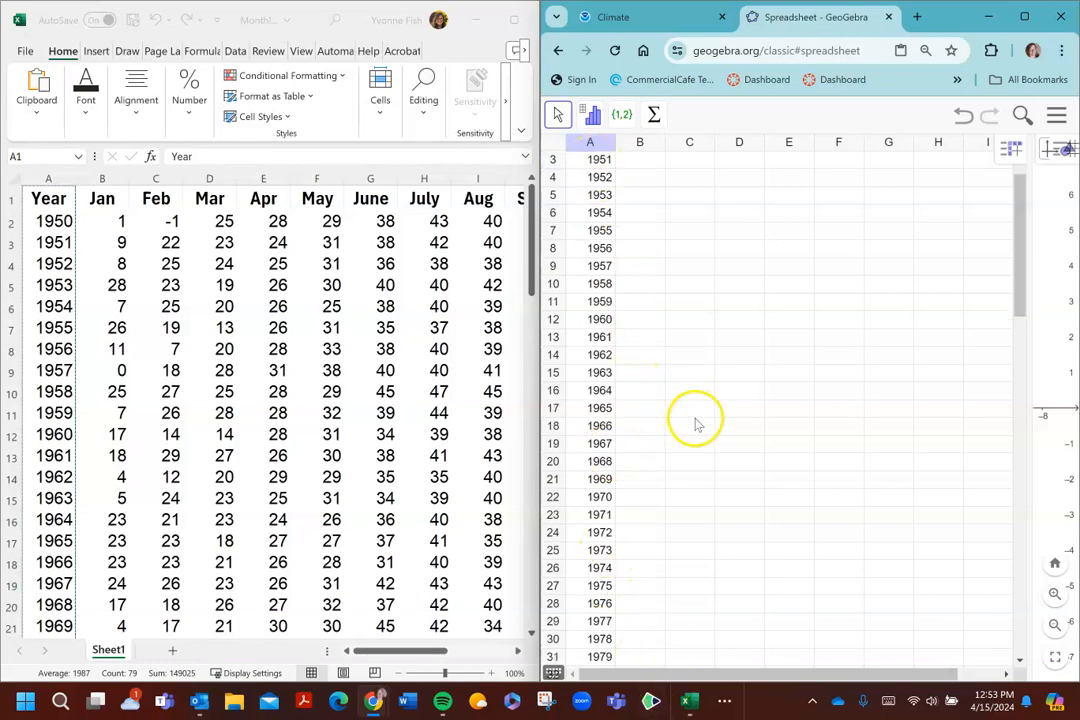
pyautogui.moveTo(1020, 266); pyautogui.dragTo(1050, 565)
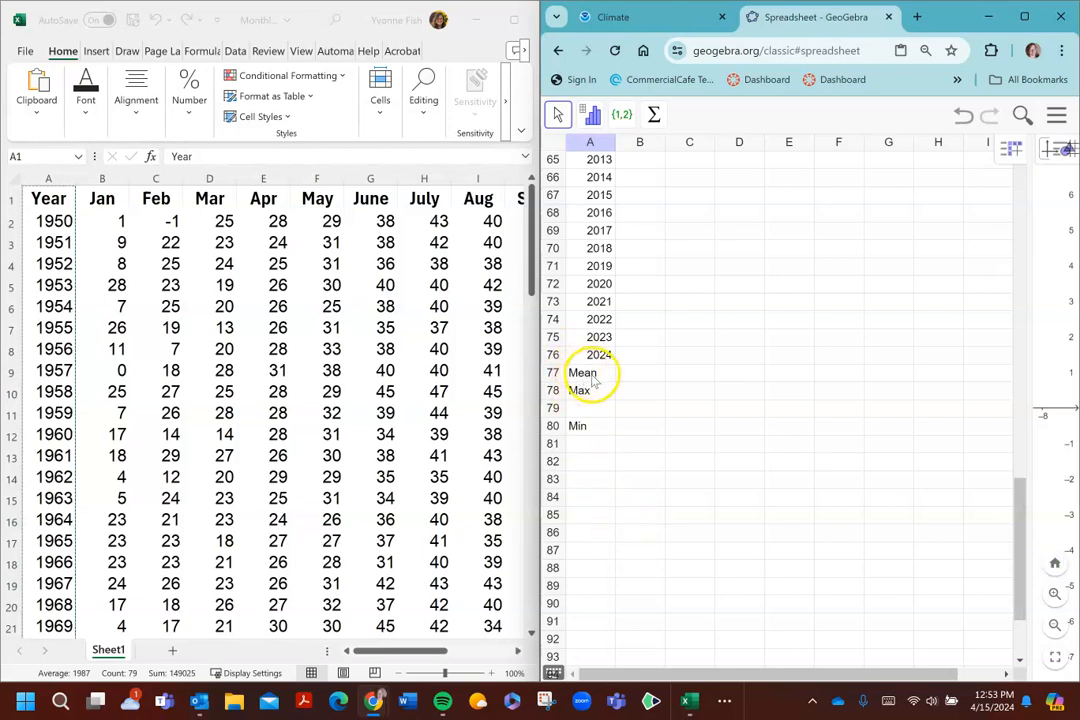
pyautogui.moveTo(588, 373); pyautogui.dragTo(590, 427)
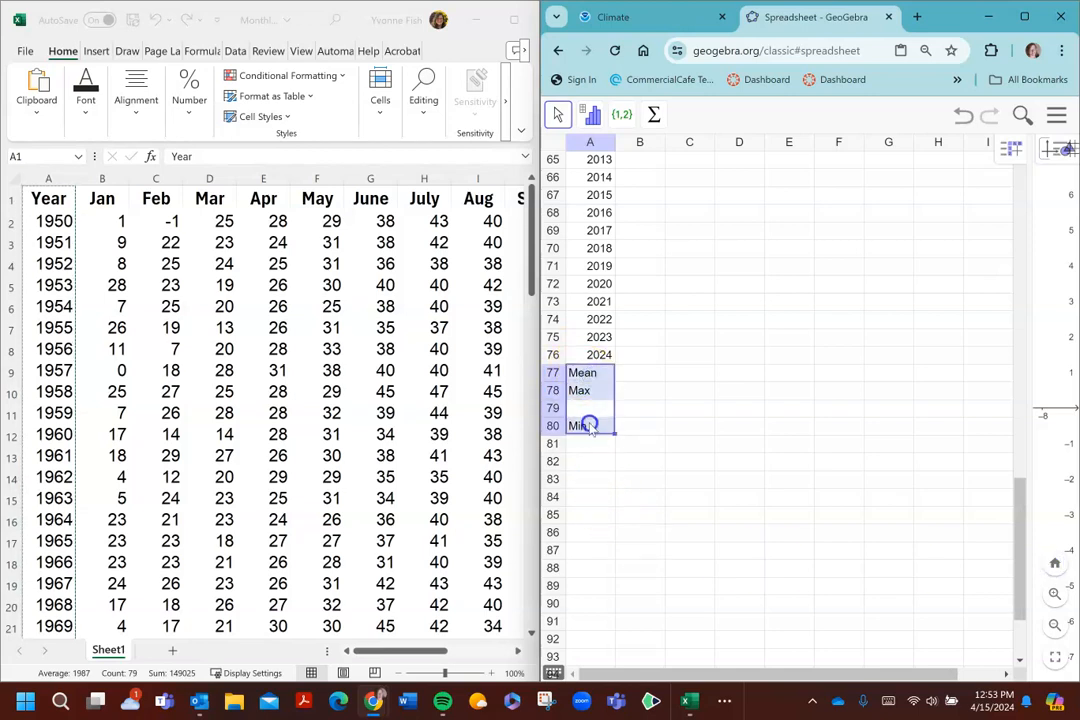
pyautogui.press('Delete')
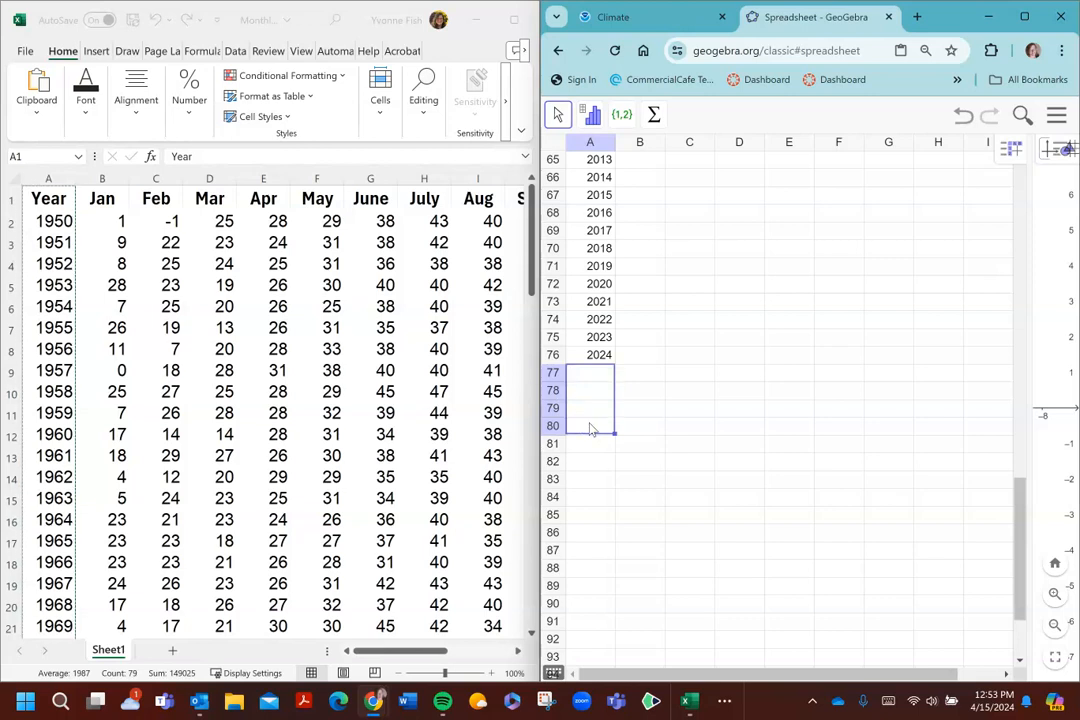
pyautogui.click(686, 428)
# - Copy the January data in the Excel workbook from the Jan heading in B1 to the 2024 value in B76
pyautogui.scroll(2, 755, 432)
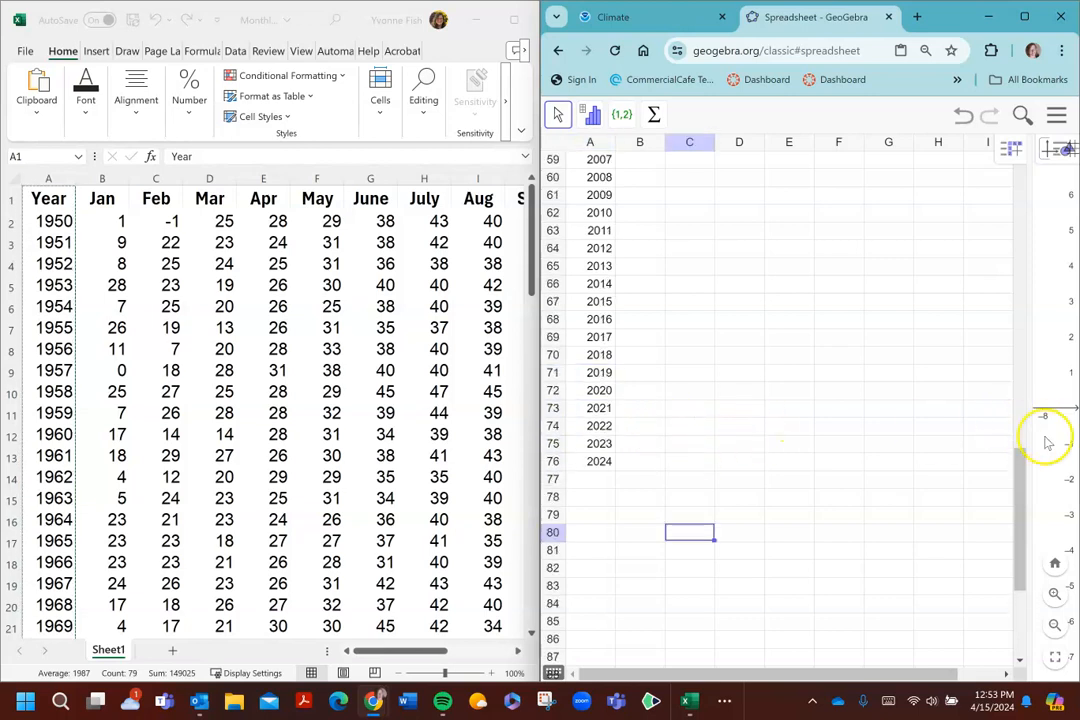
pyautogui.moveTo(1020, 494); pyautogui.dragTo(1015, 188)
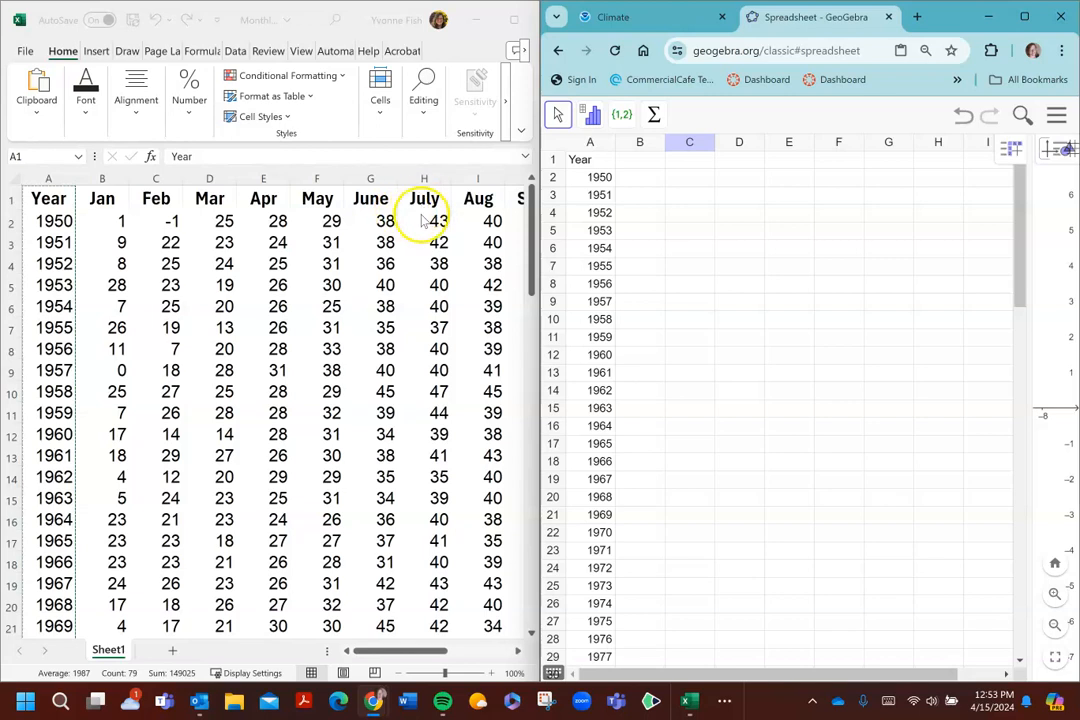
pyautogui.click(102, 199)
pyautogui.moveTo(102, 199); pyautogui.dragTo(117, 518)
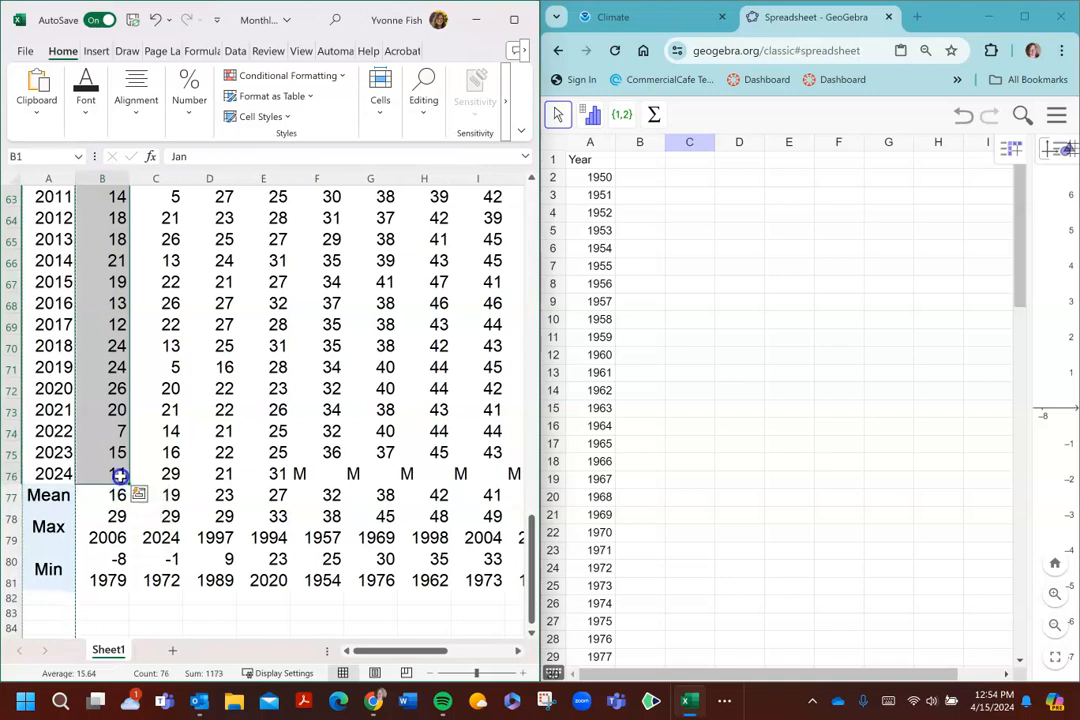
pyautogui.rightClick(110, 415)
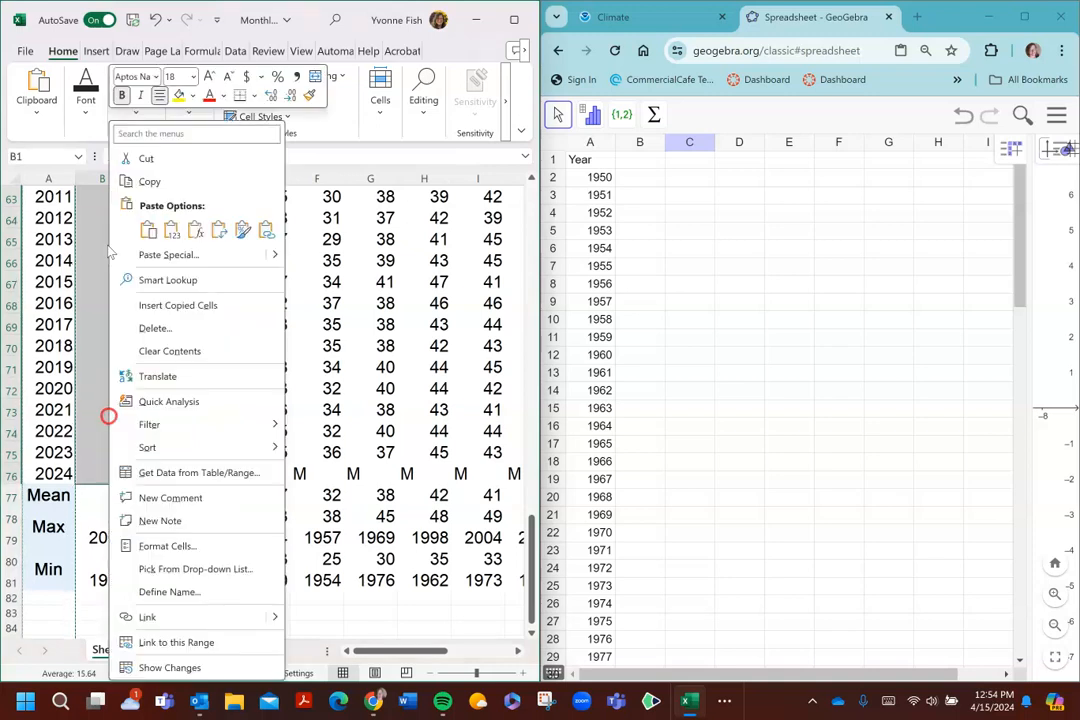
pyautogui.click(148, 183)
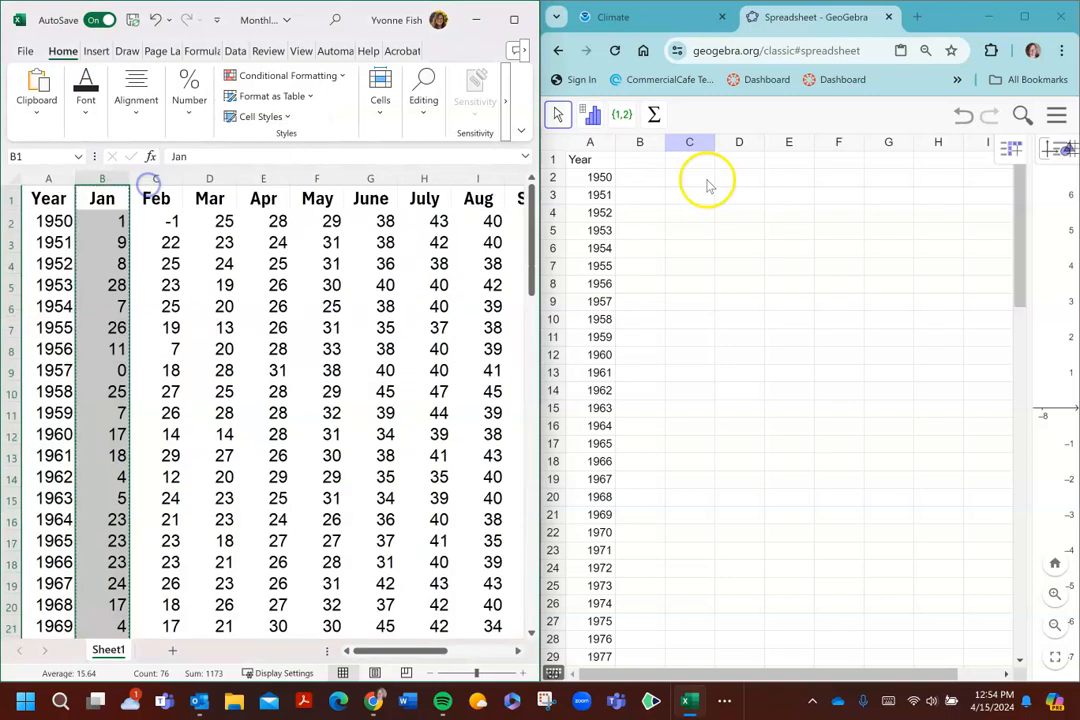
# - Paste the January data into the GeoGebra spreadsheet starting at cell B1 and maximize the browser window
pyautogui.click(641, 161)
pyautogui.rightClick(643, 165)
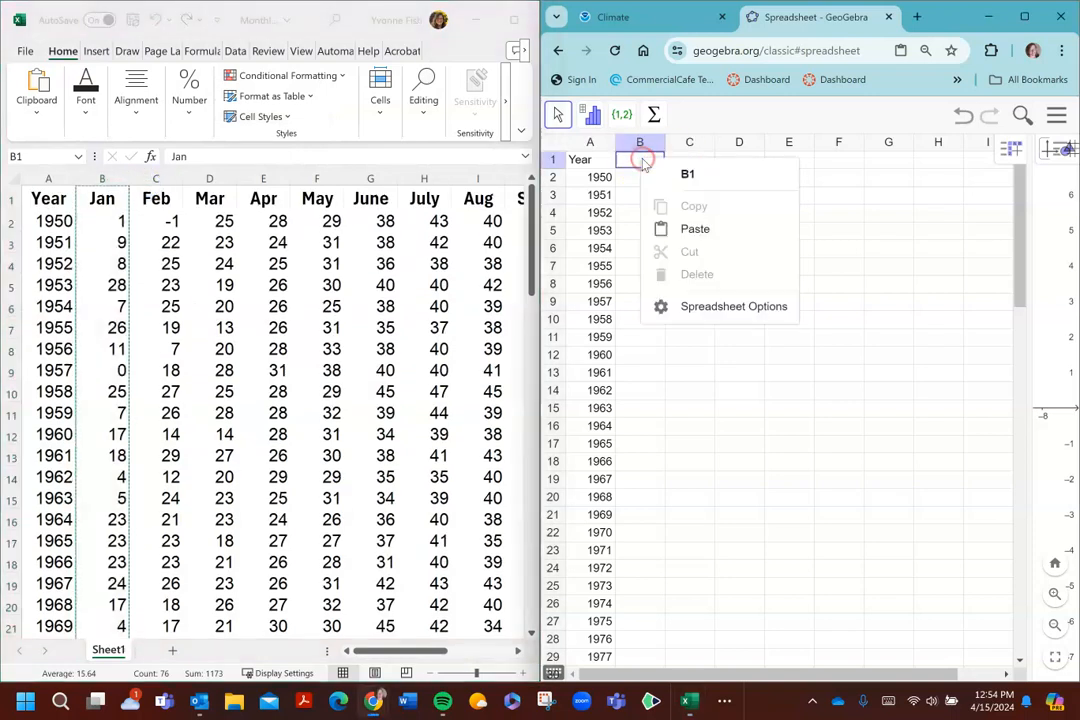
pyautogui.click(694, 233)
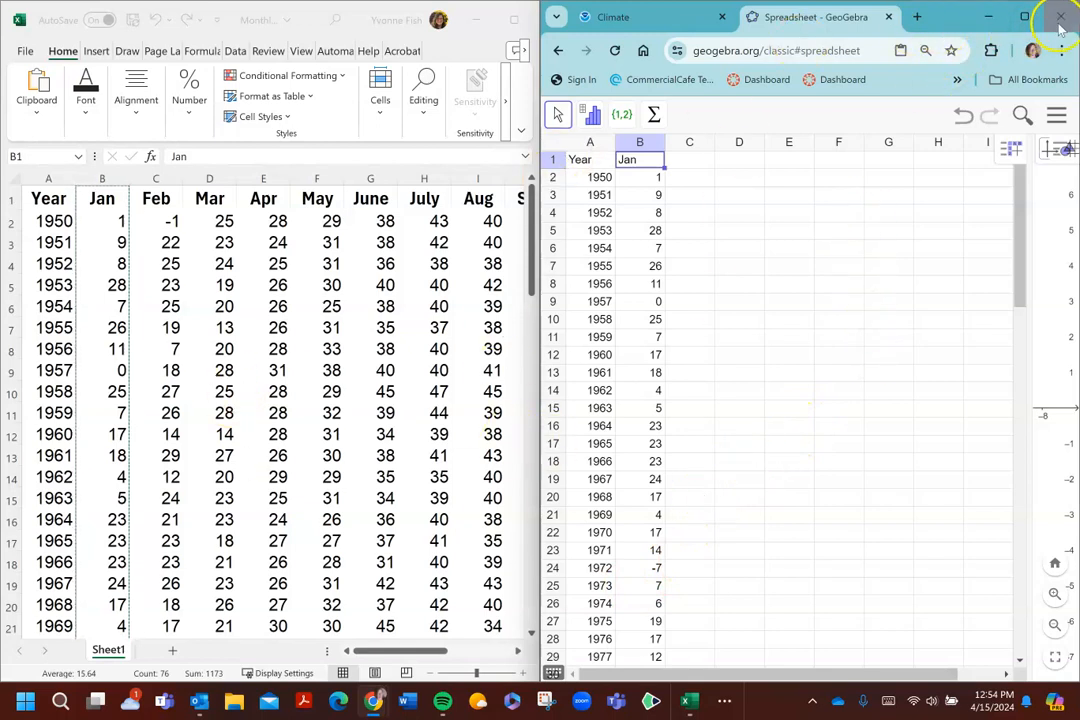
pyautogui.click(1024, 16)
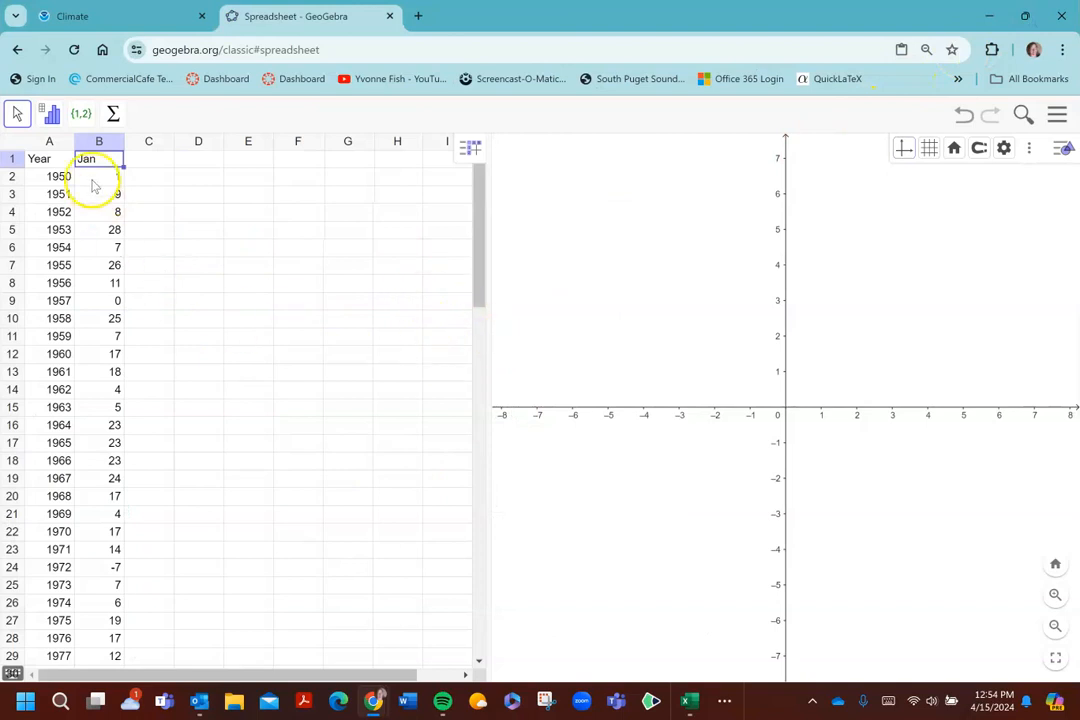
# - Run a Two Variable Regression Analysis on the Year and Jan data in cells A1 to B76
pyautogui.click(41, 164)
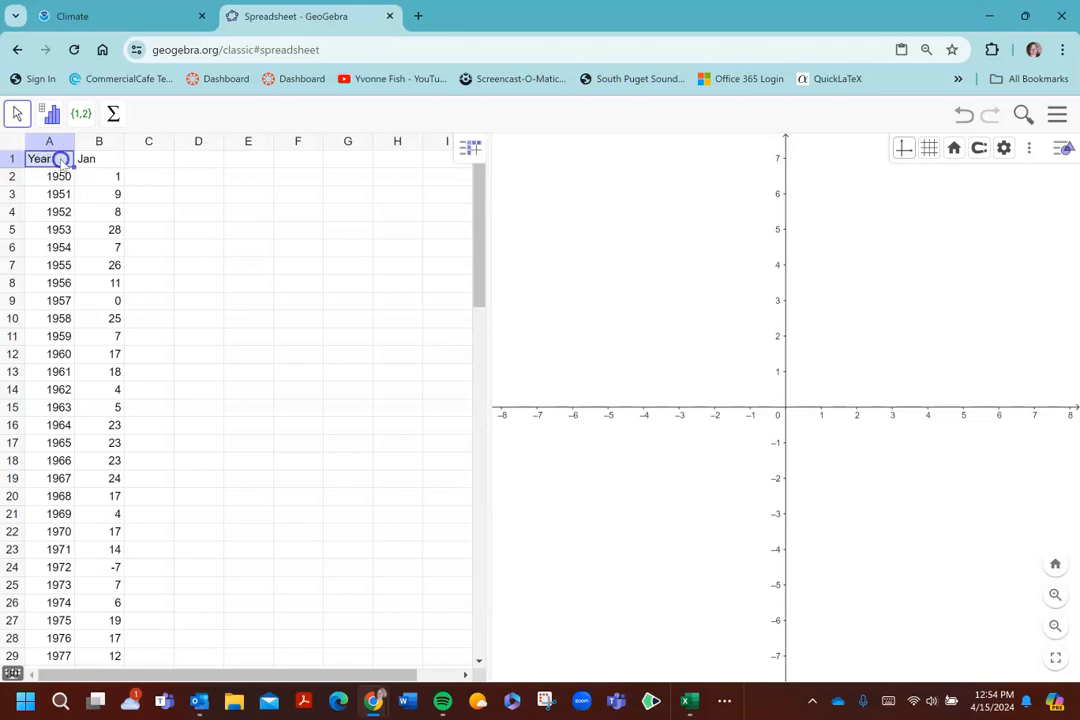
pyautogui.moveTo(90, 172); pyautogui.dragTo(112, 604)
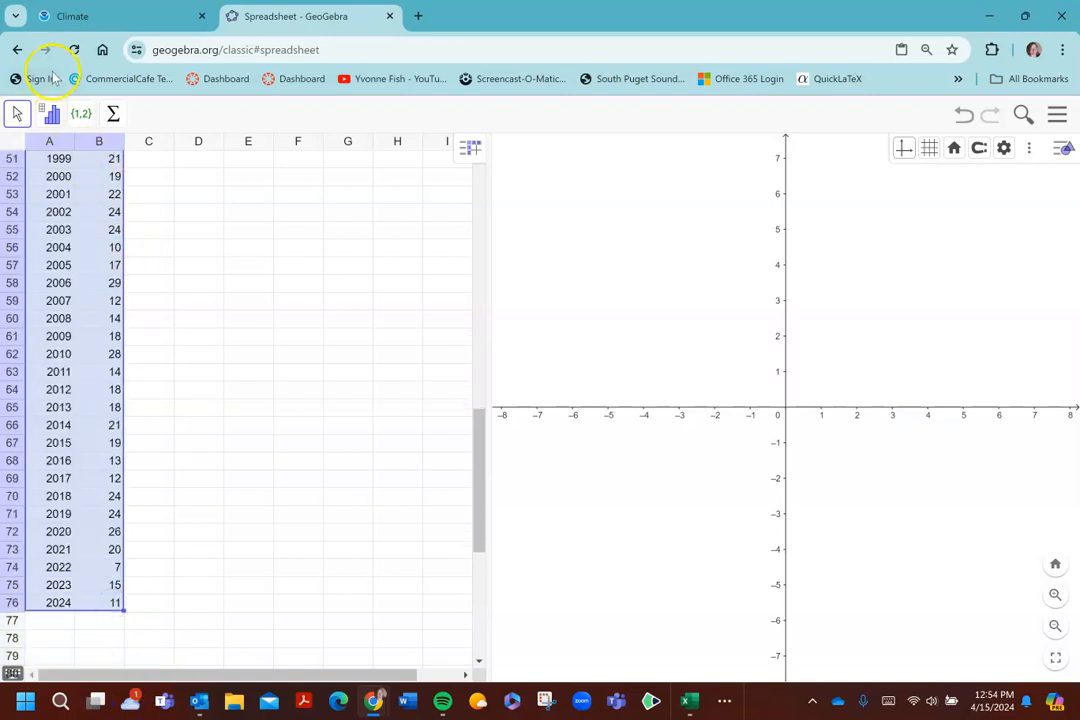
pyautogui.click(52, 113)
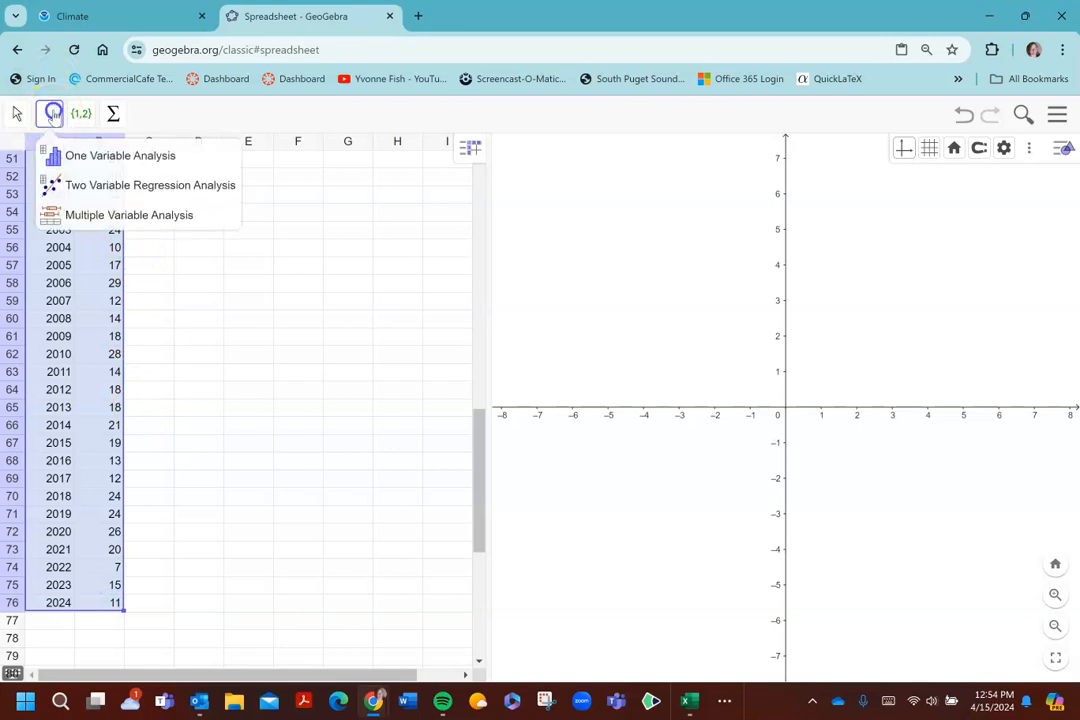
pyautogui.click(85, 188)
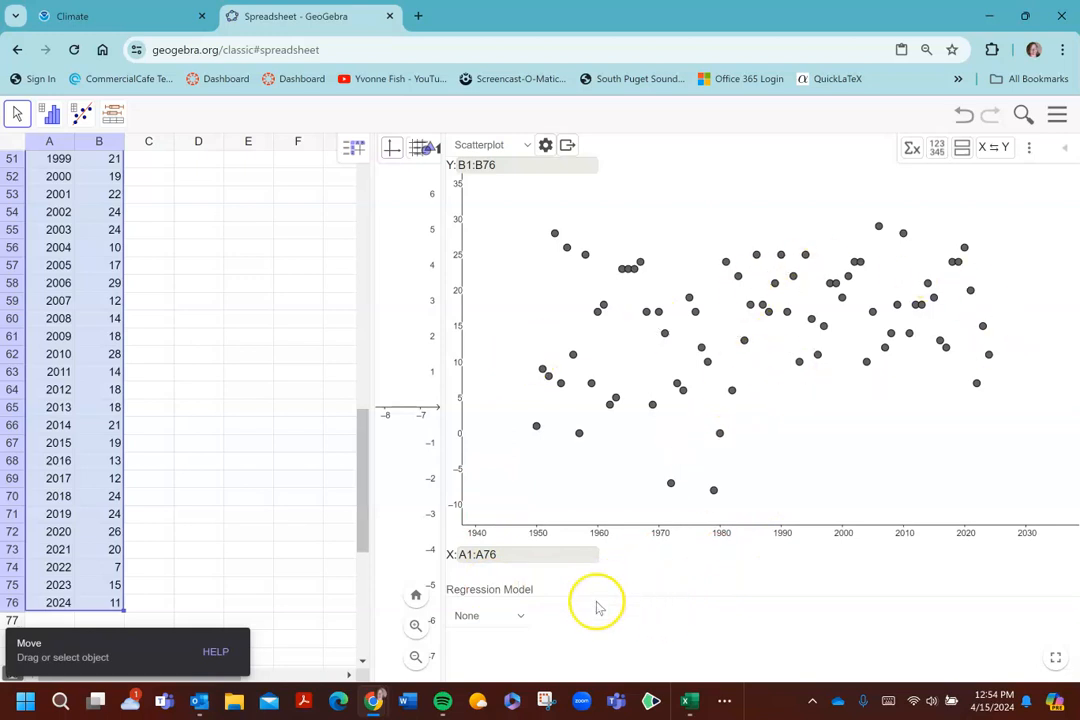
# - Fit a Linear regression model to the scatterplot and evaluate it at x = 2030
pyautogui.click(523, 621)
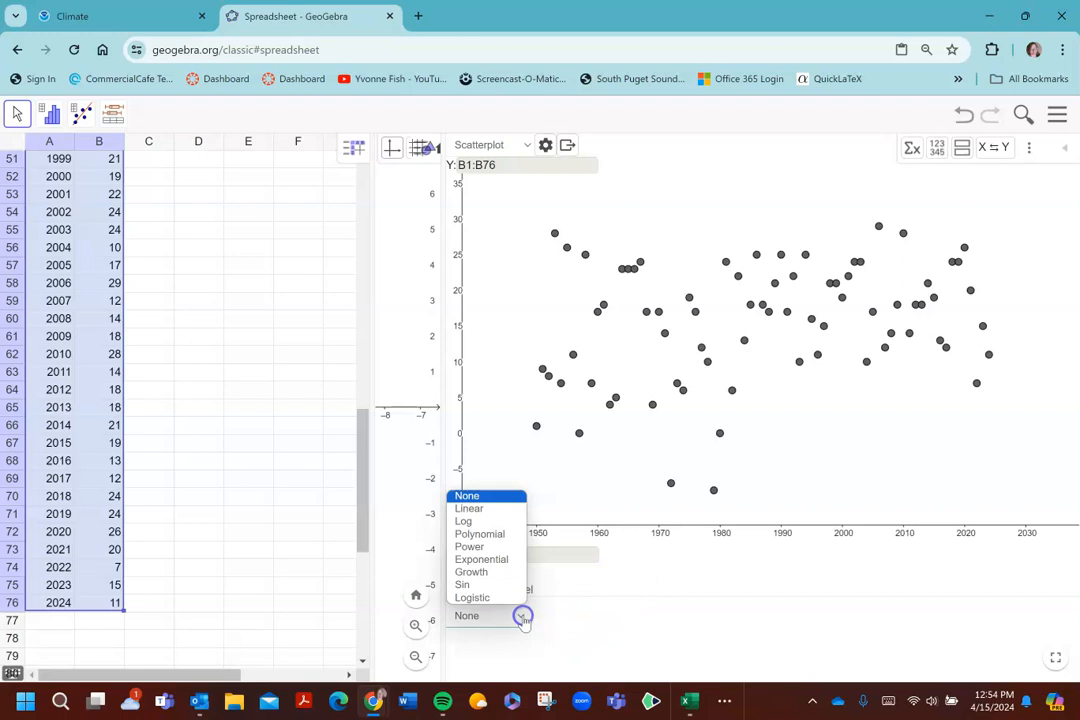
pyautogui.click(502, 510)
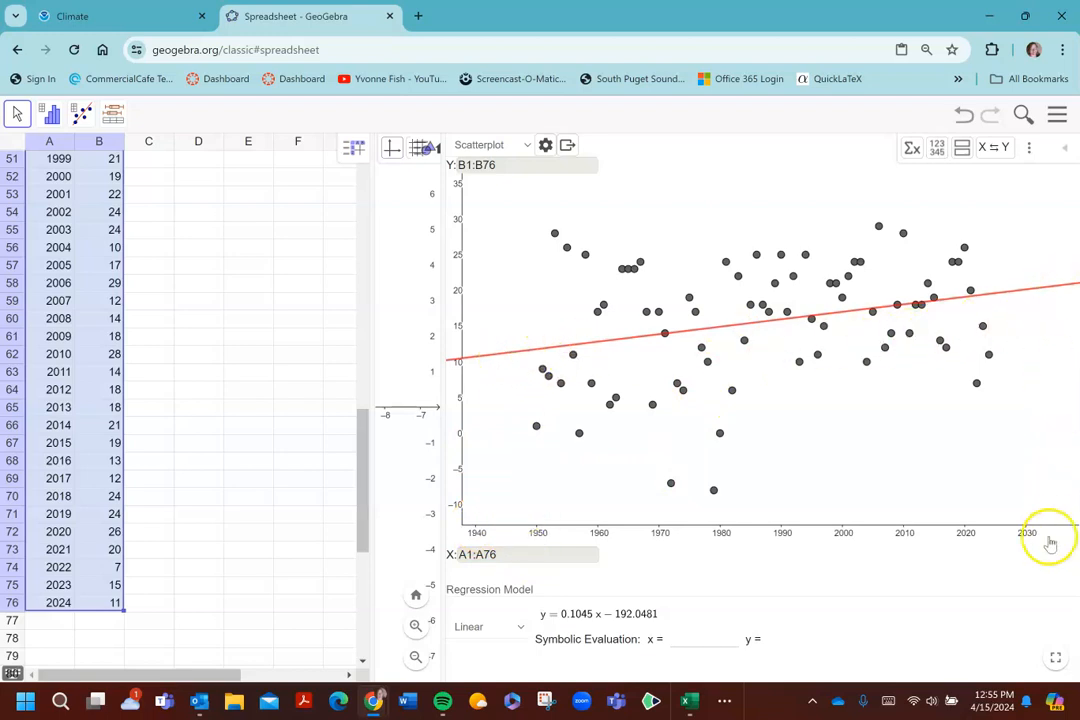
pyautogui.click(691, 638)
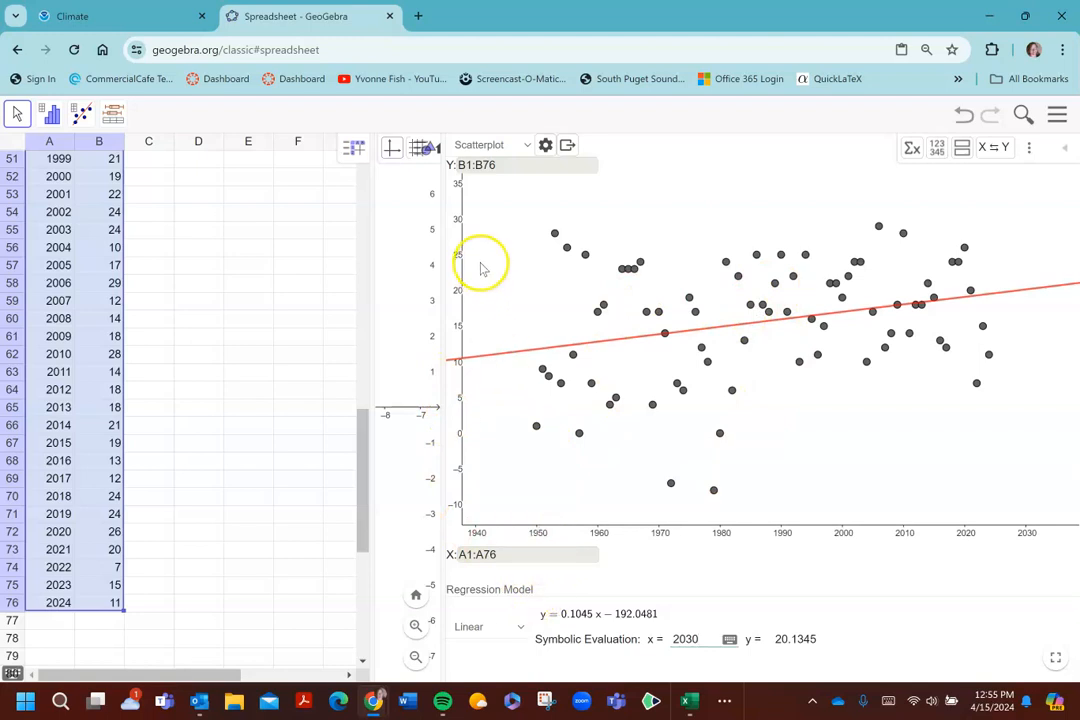
# - Show the regression statistics beside the scatterplot and enlarge the browser page zoom to 125%
pyautogui.click(907, 152)
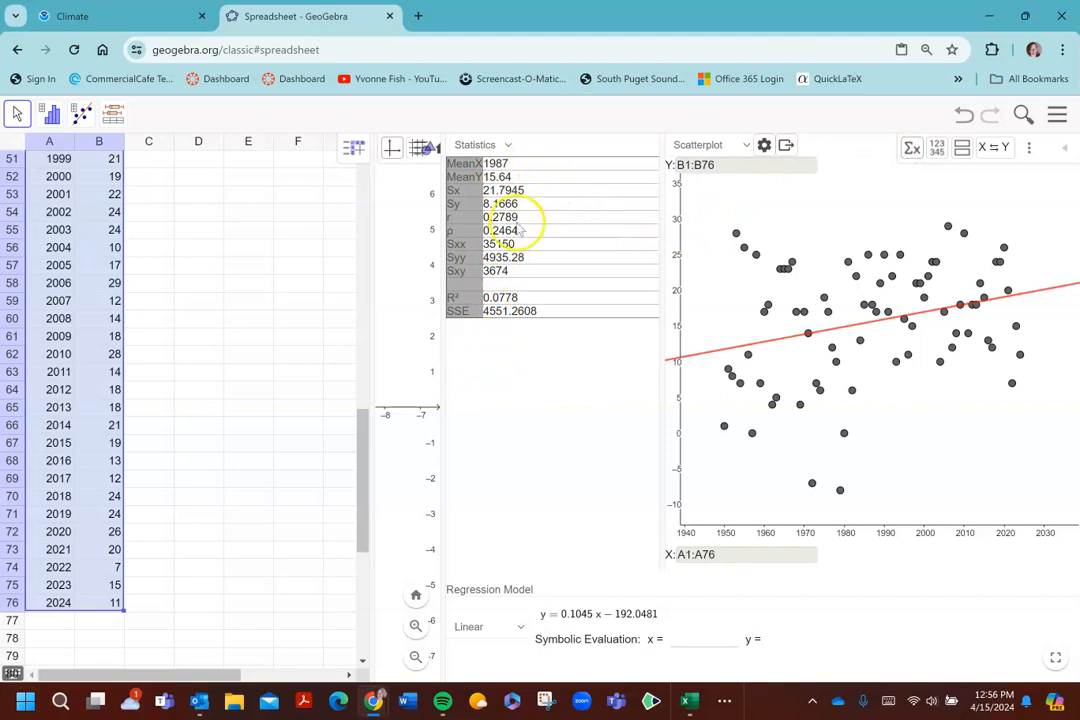
pyautogui.click(1062, 50)
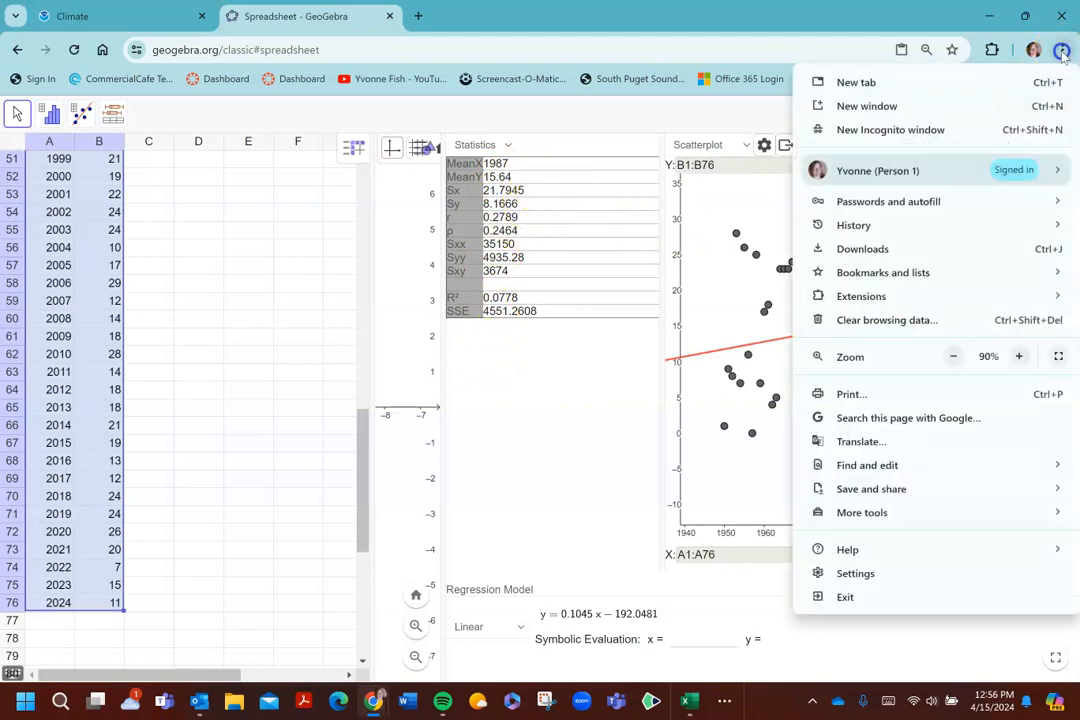
pyautogui.click(1017, 360)
pyautogui.click(1017, 360)
pyautogui.click(1017, 360)
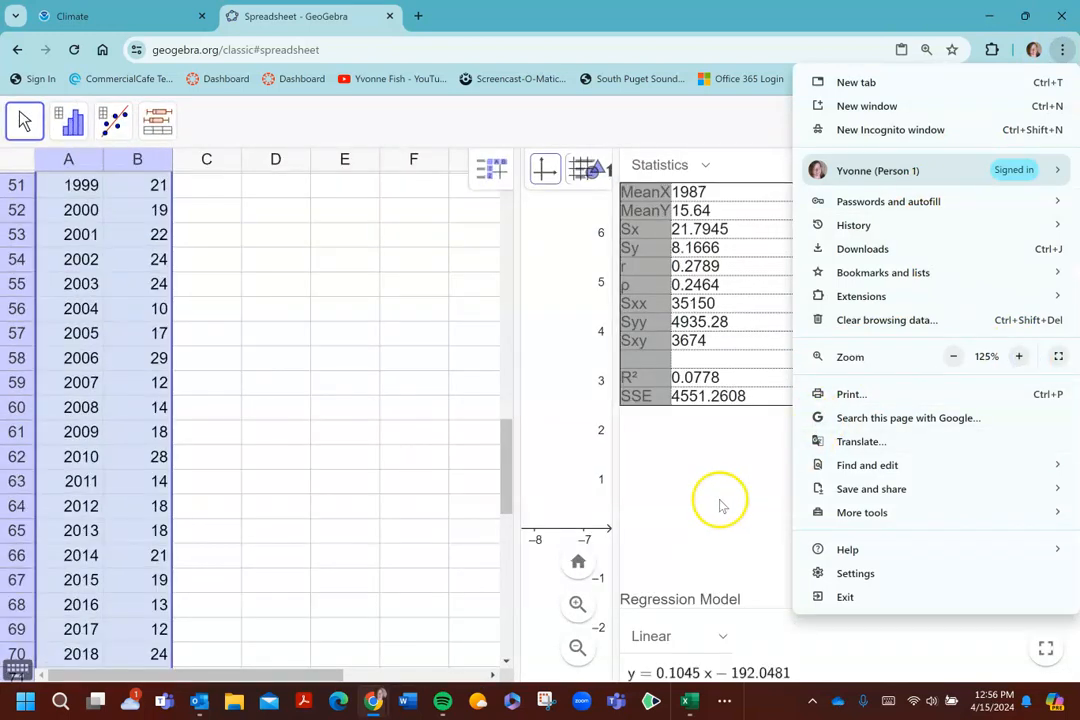
pyautogui.click(718, 501)
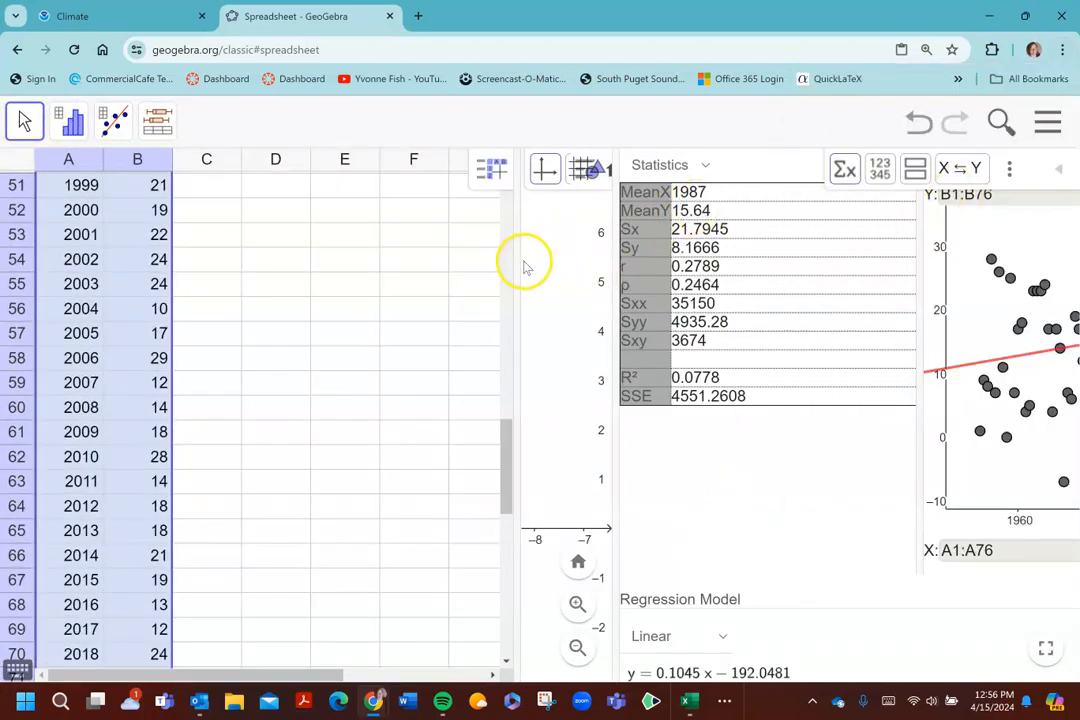
# - Narrow the spreadsheet, graphics and statistics views to widen the scatterplot, and bring the first spreadsheet rows into view
pyautogui.moveTo(513, 268); pyautogui.dragTo(243, 260)
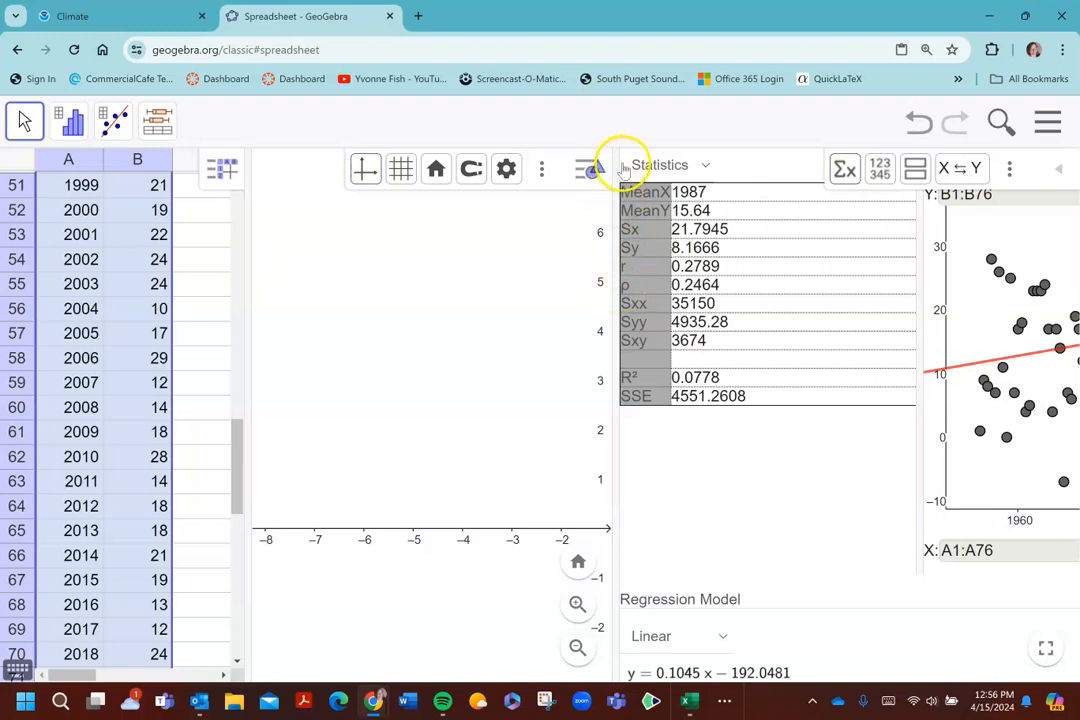
pyautogui.moveTo(618, 171); pyautogui.dragTo(392, 174)
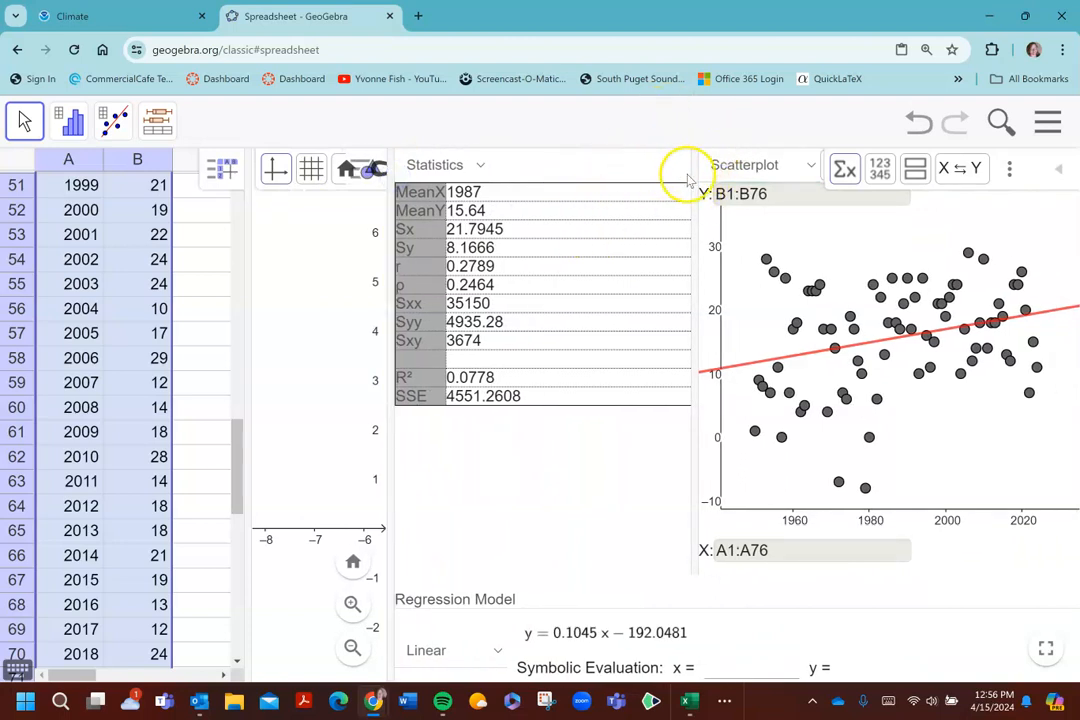
pyautogui.moveTo(694, 169); pyautogui.dragTo(536, 170)
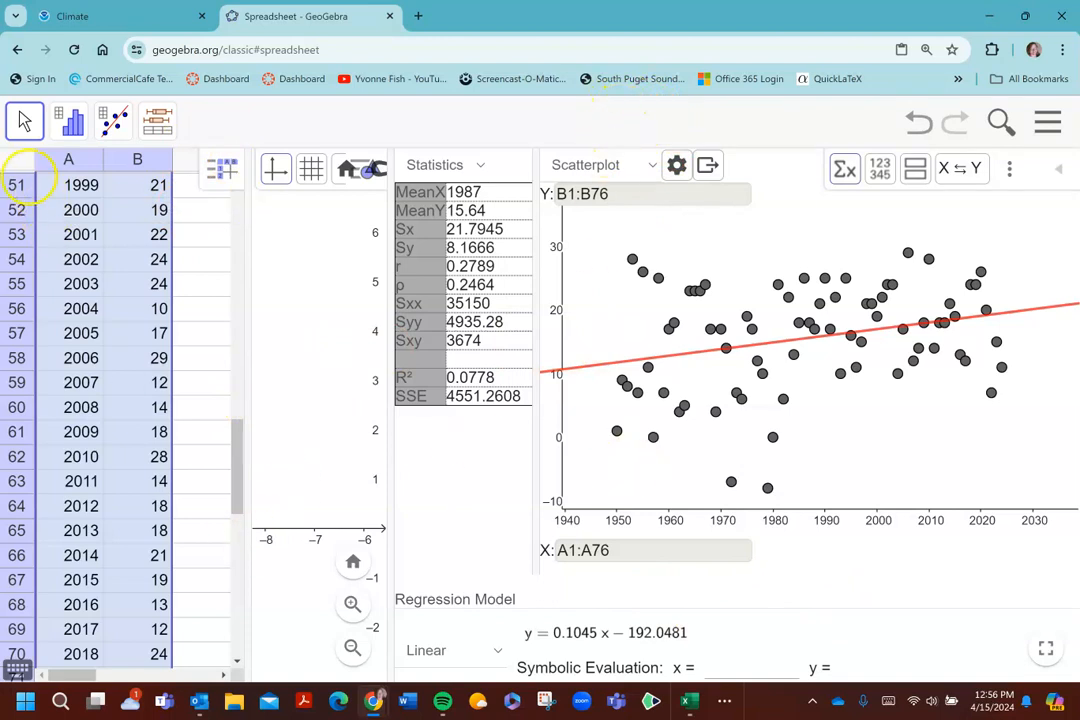
pyautogui.moveTo(236, 448); pyautogui.dragTo(234, 213)
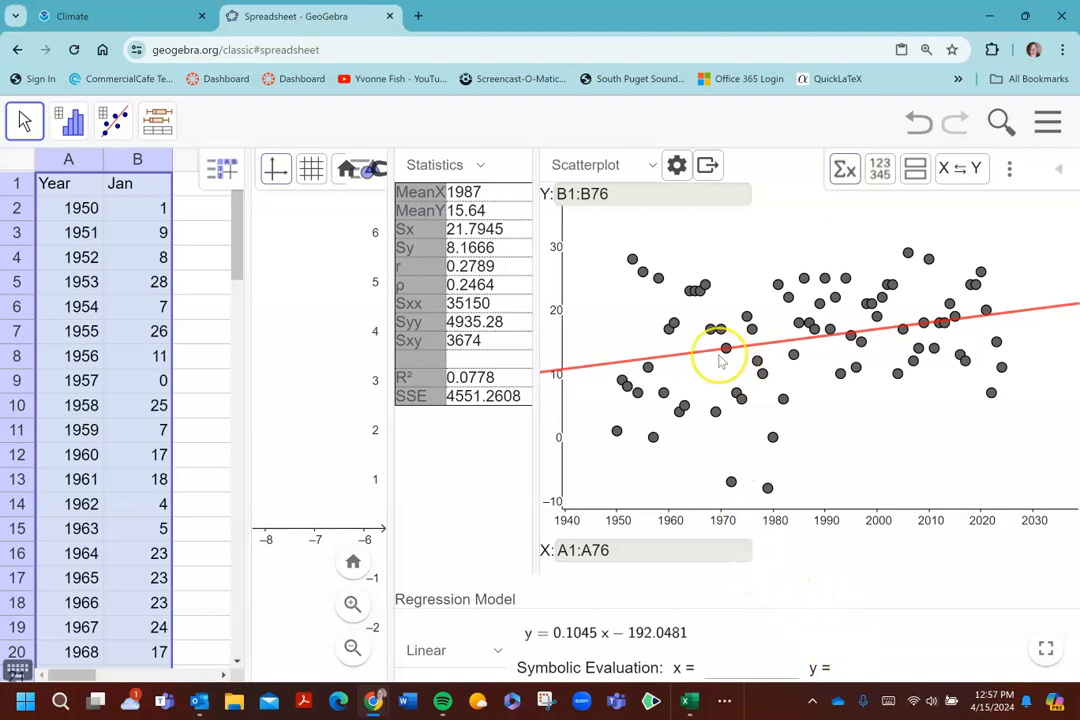
pyautogui.click(728, 474)
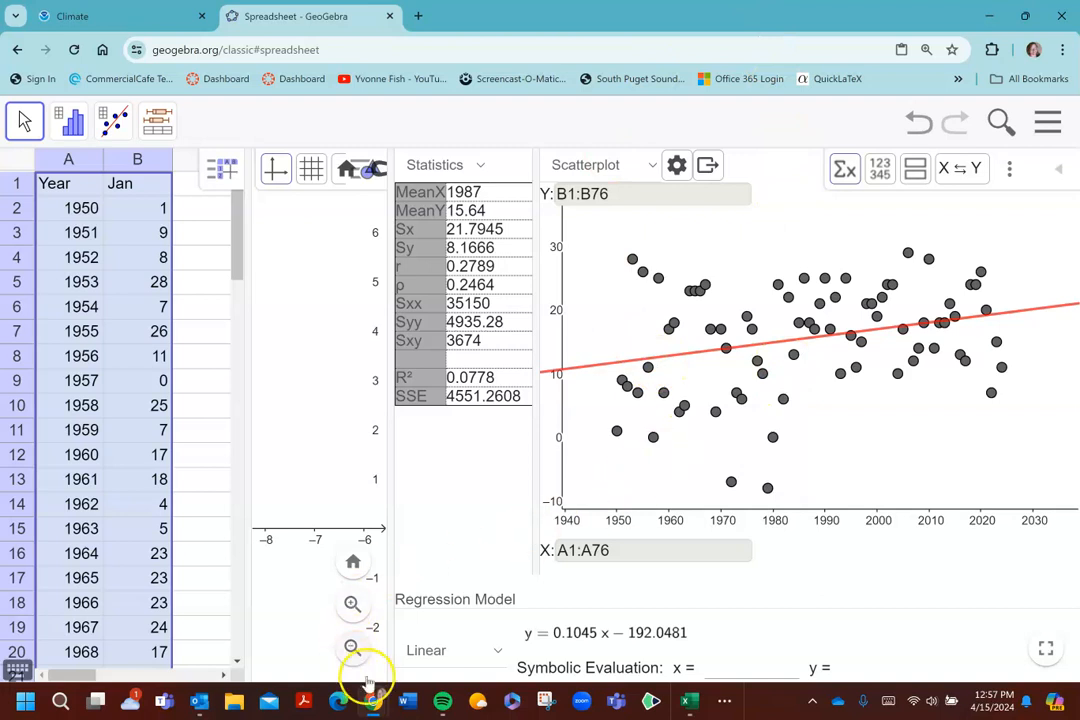
# - Return to the Climate page, close the minimum temperature results and set the monthly summary variable to Precipitation
pyautogui.moveTo(375, 705)
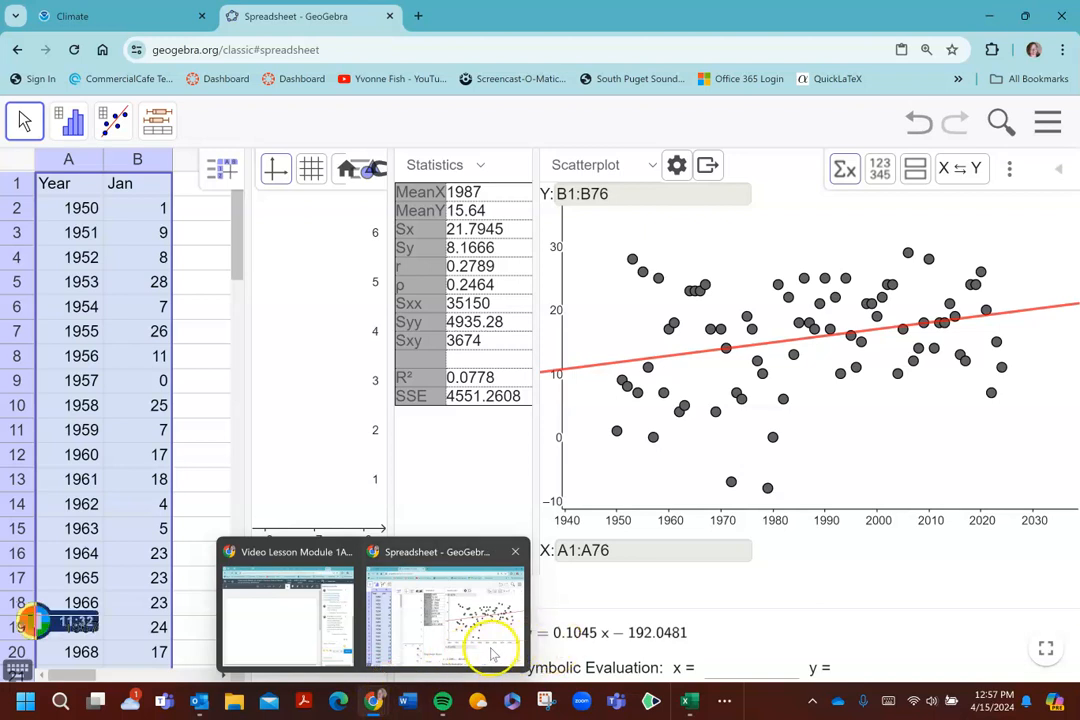
pyautogui.click(84, 14)
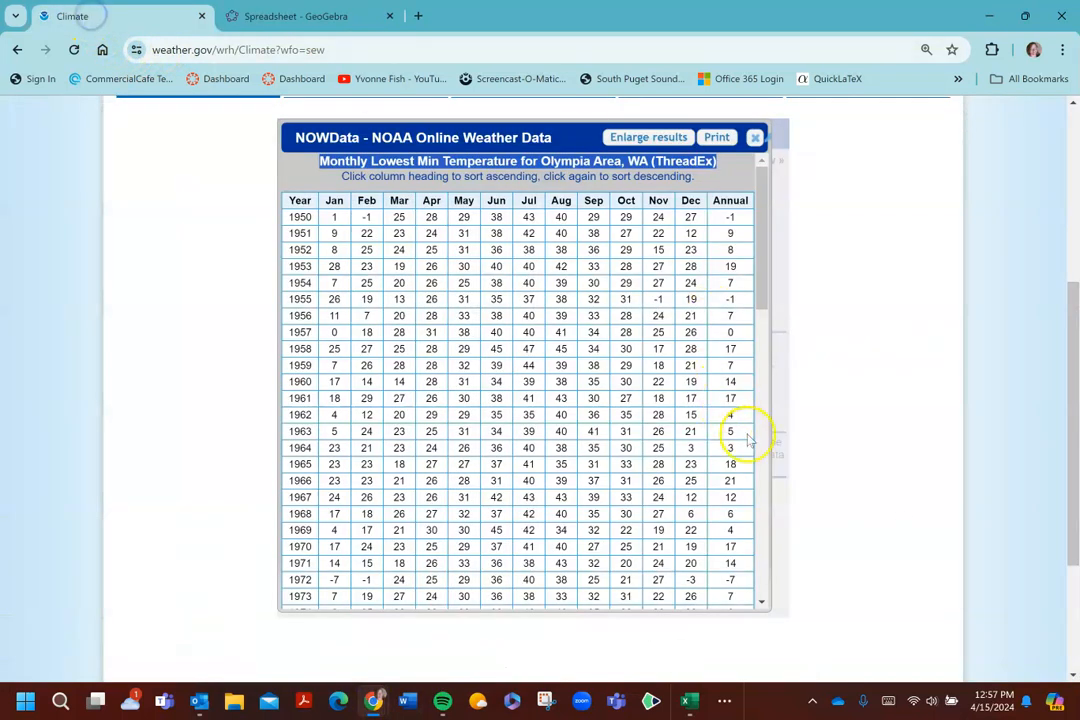
pyautogui.scroll(2, 745, 362)
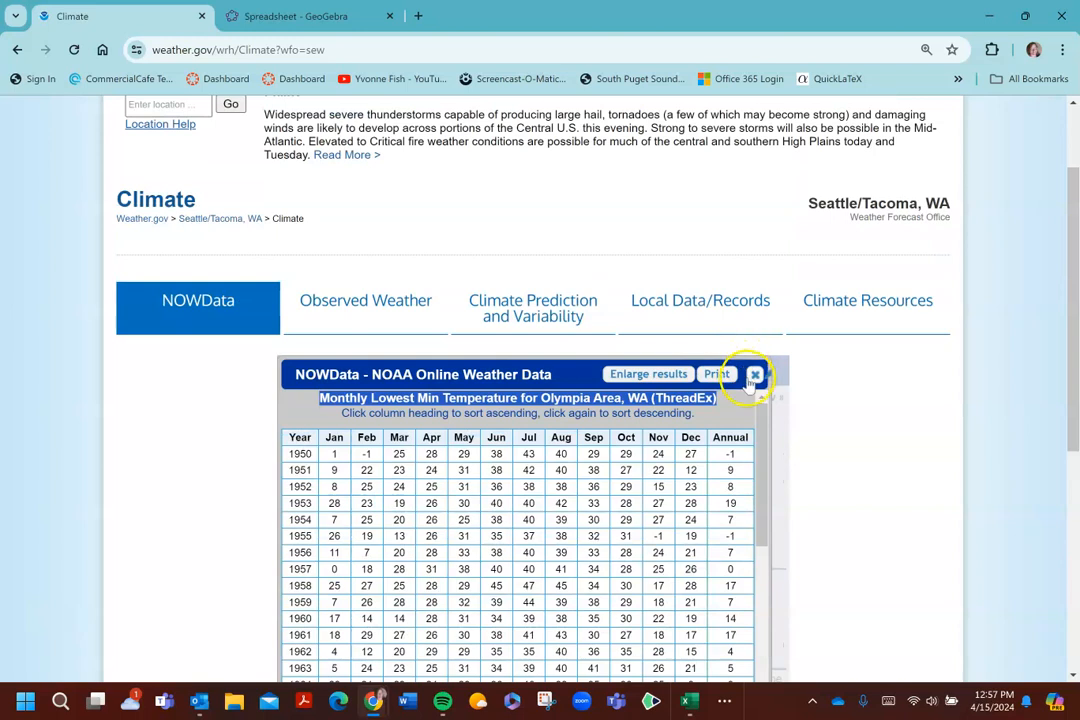
pyautogui.click(753, 379)
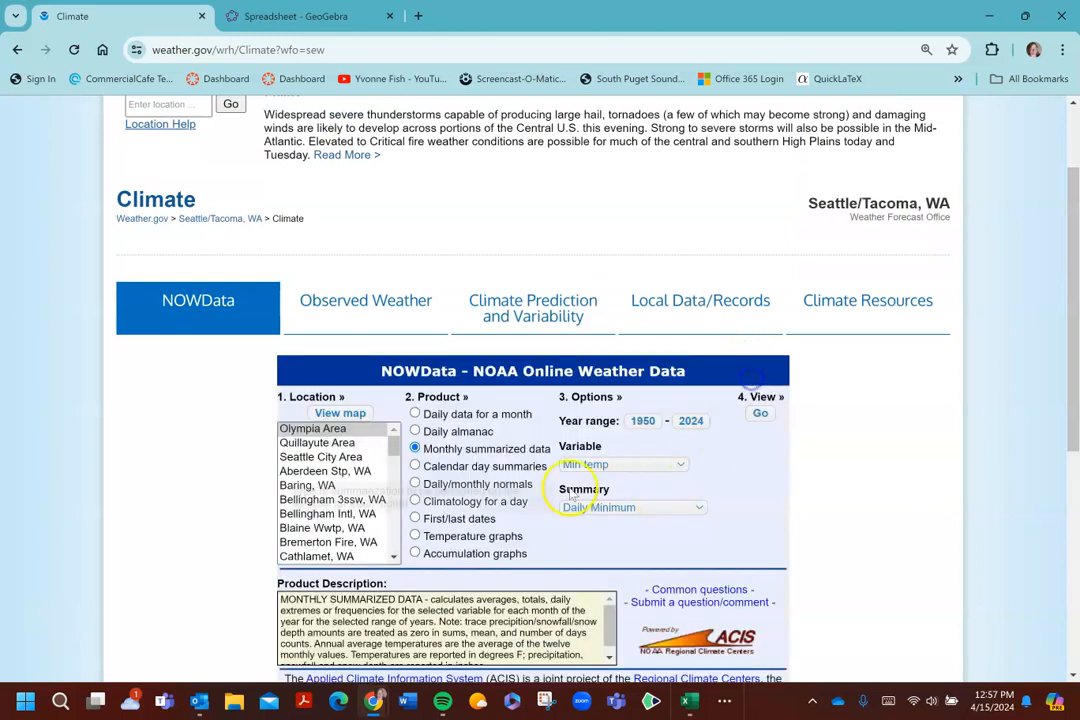
pyautogui.click(620, 464)
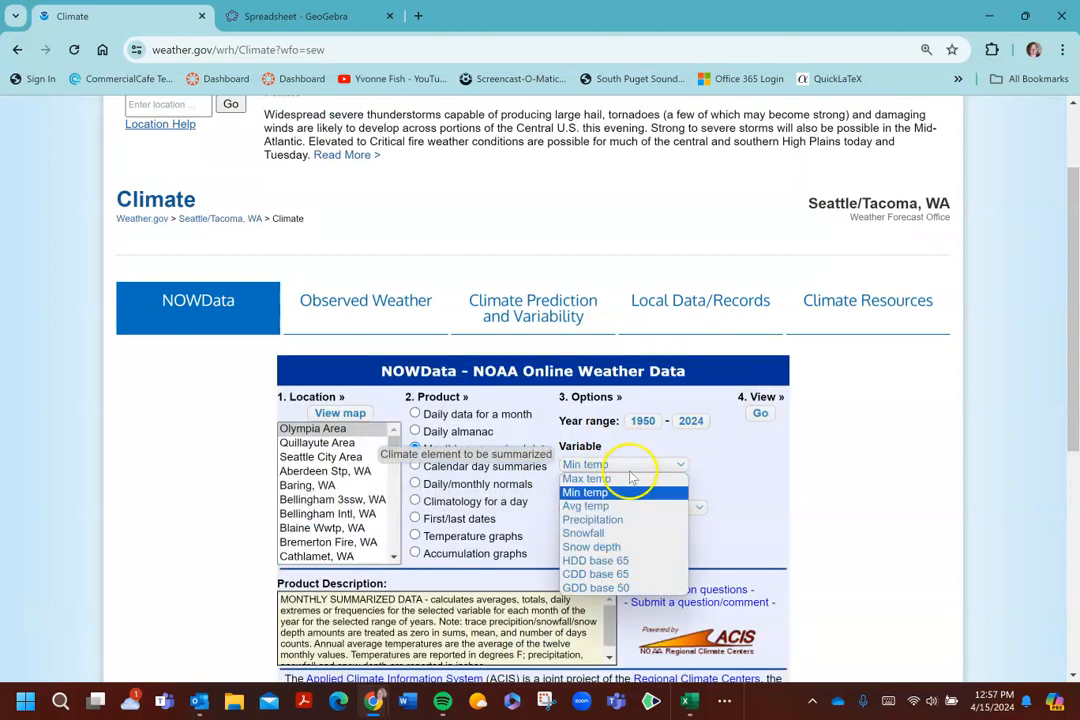
pyautogui.click(598, 519)
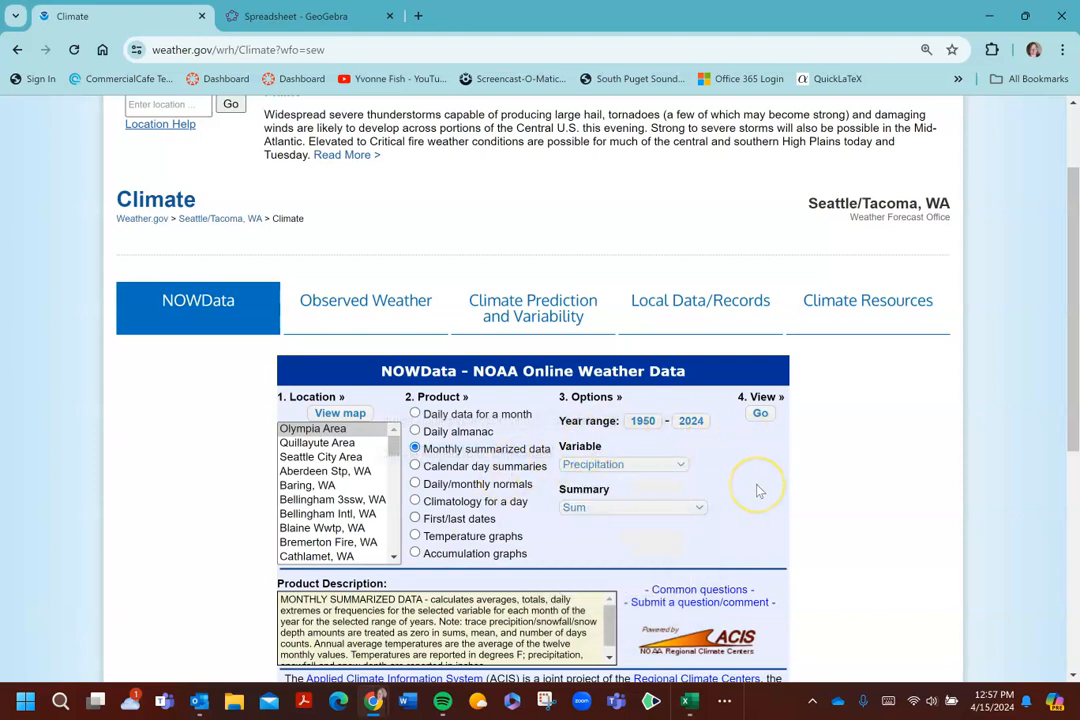
# - Generate the NOWData daily data for a month for the Olympia Area for March 2024
pyautogui.scroll(-1, 758, 490)
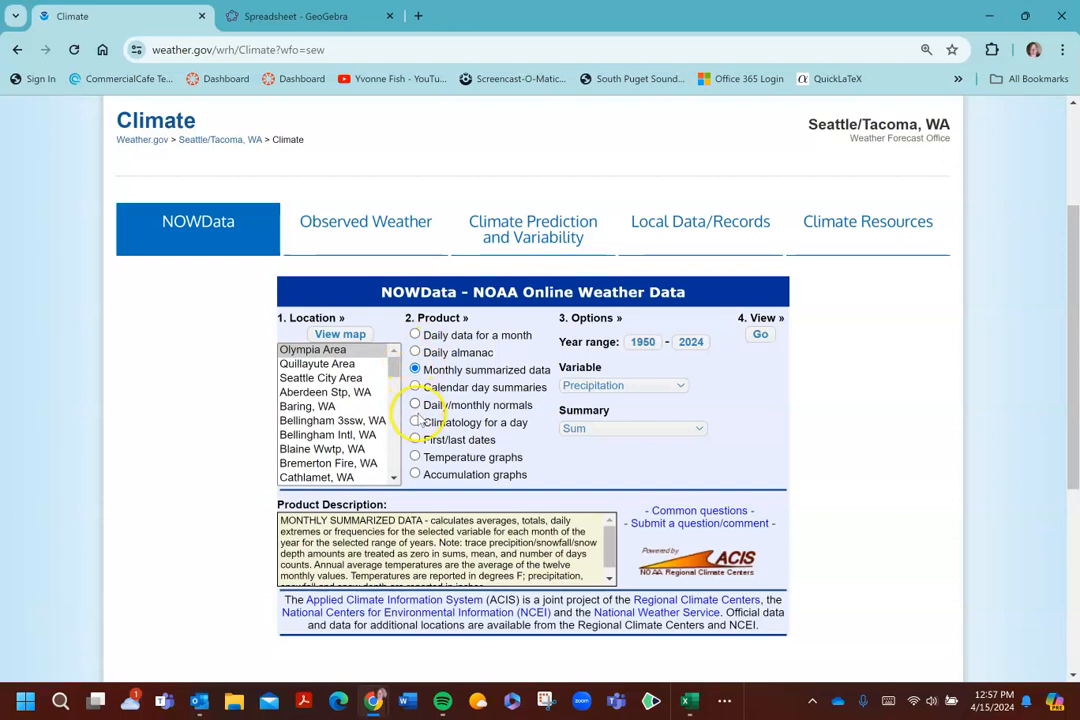
pyautogui.click(415, 336)
pyautogui.rightClick(703, 343)
pyautogui.click(680, 398)
pyautogui.click(761, 336)
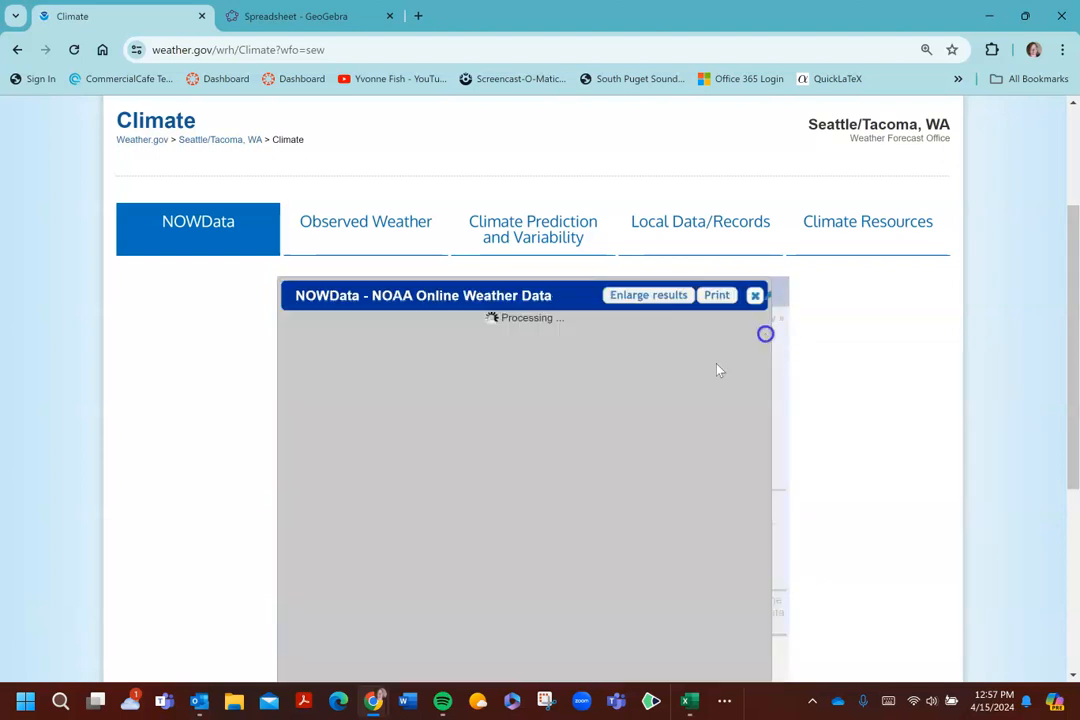
# - Examine the March 2024 daily temperature and precipitation table for the Olympia Area, including its summary rows
pyautogui.scroll(-2, 632, 537)
pyautogui.scroll(2, 640, 537)
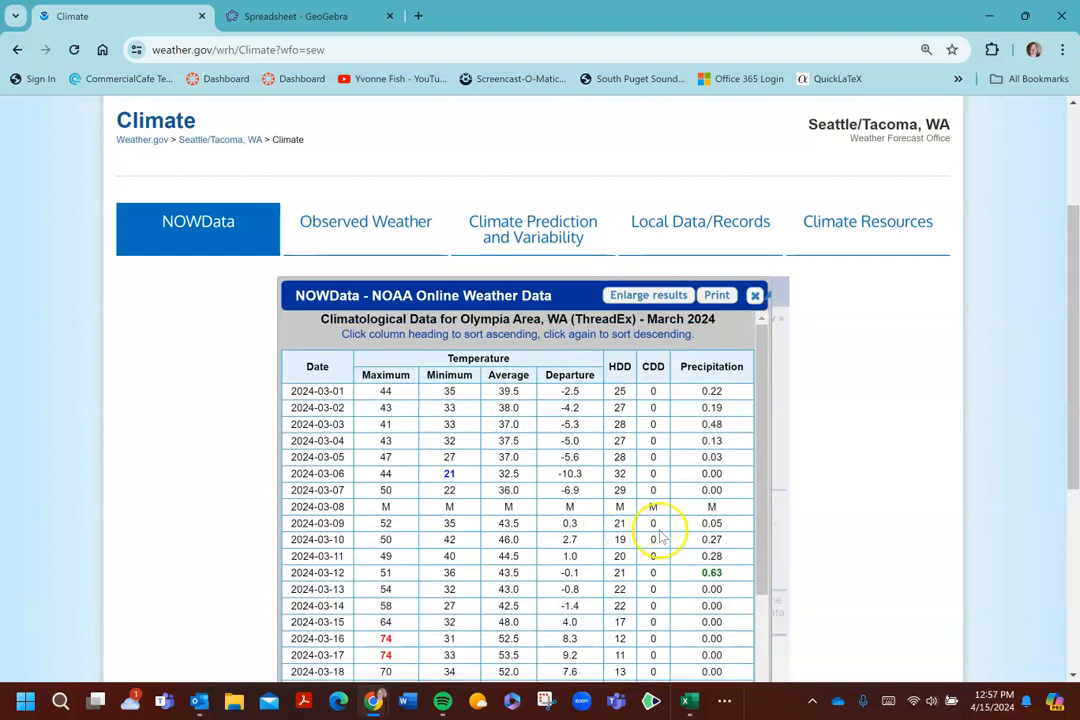
pyautogui.scroll(-2, 947, 530)
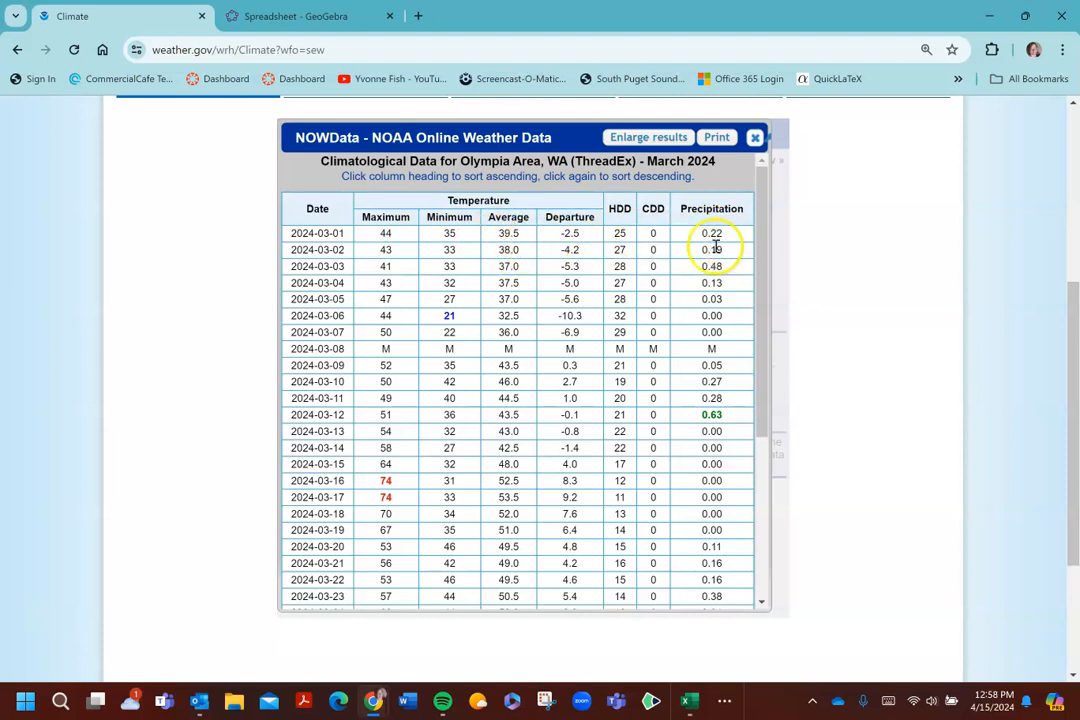
pyautogui.scroll(-3, 494, 436)
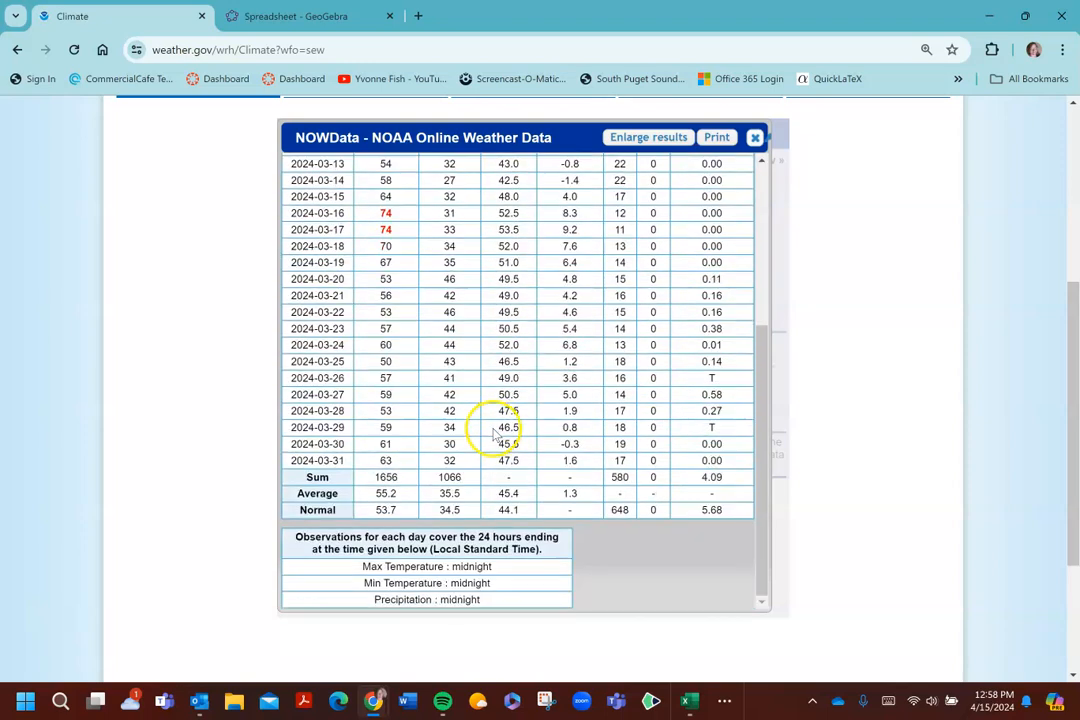
pyautogui.scroll(3, 494, 433)
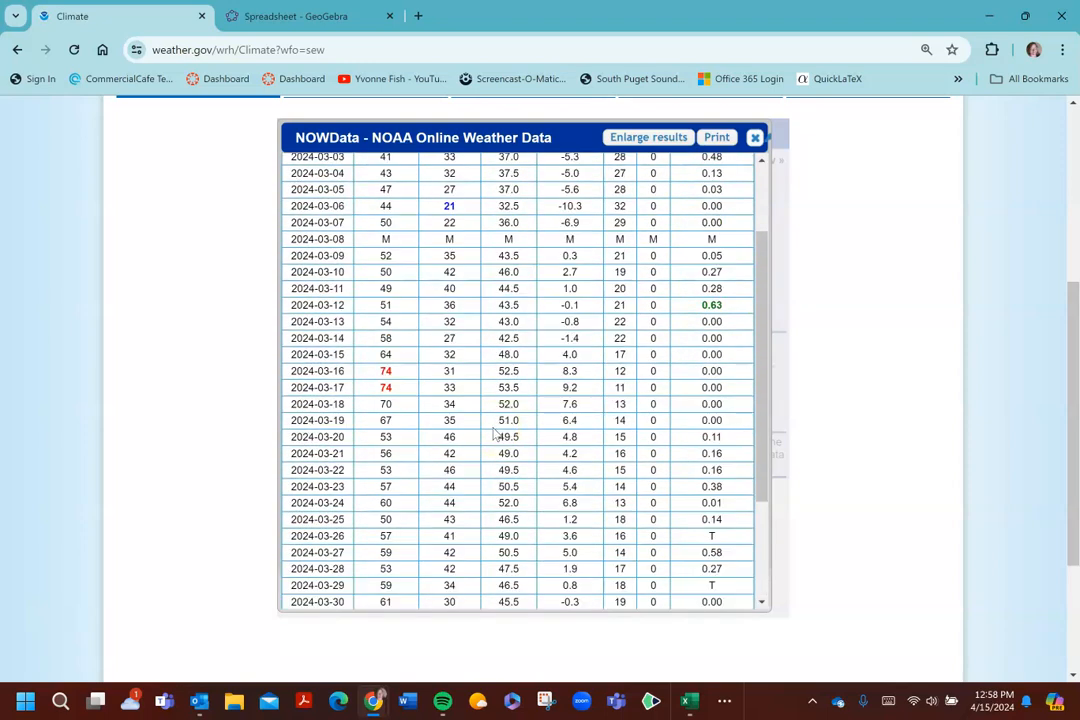
pyautogui.scroll(2, 494, 436)
pyautogui.scroll(-1, 494, 436)
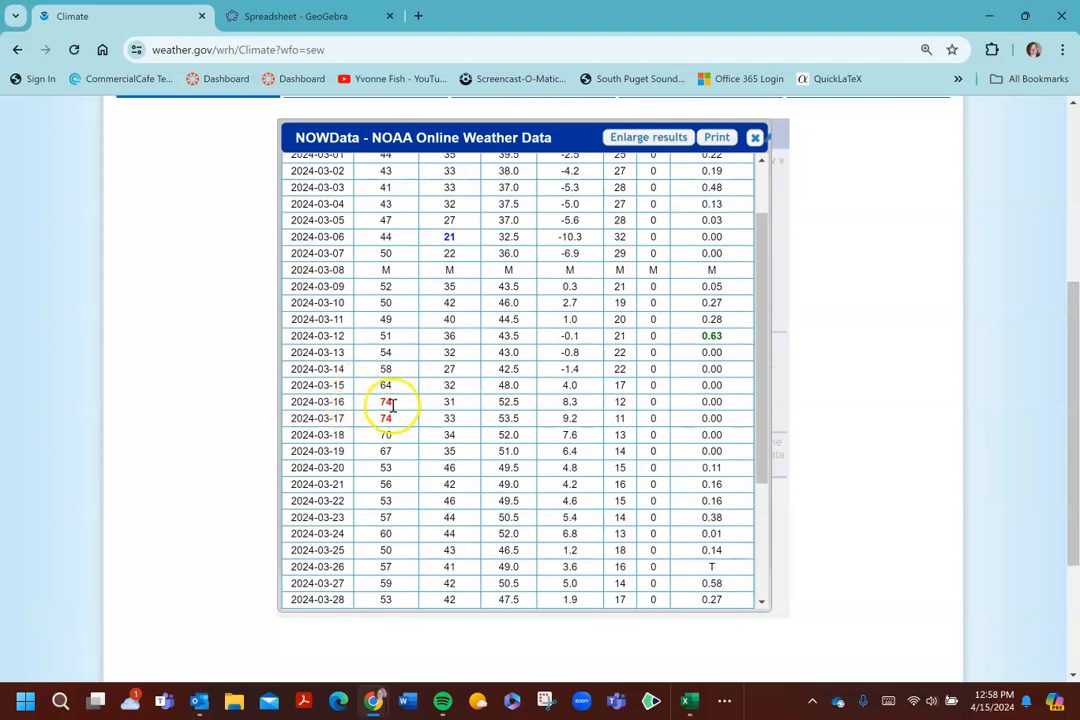
pyautogui.scroll(1, 667, 448)
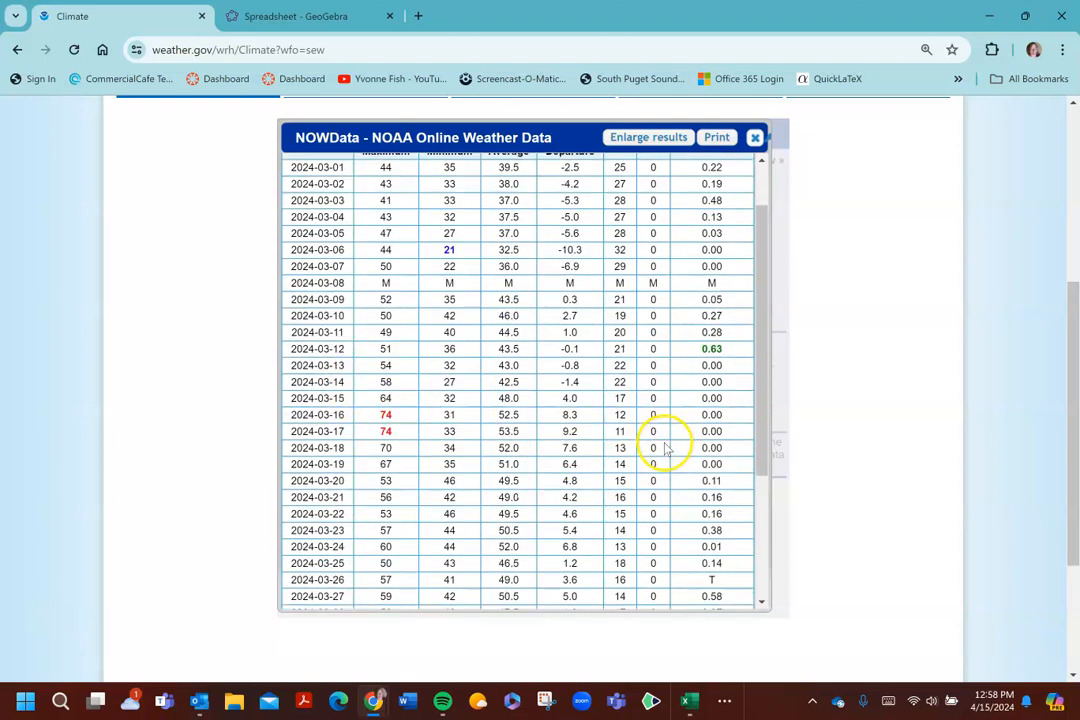
pyautogui.scroll(1, 667, 448)
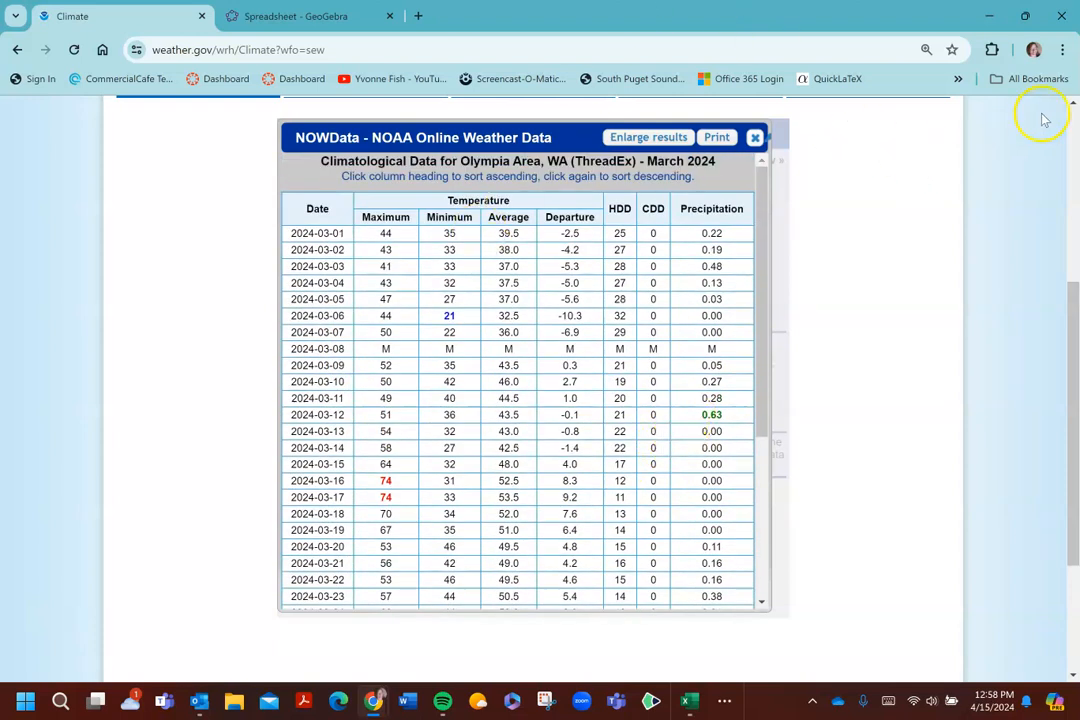
# - Enlarge the Climate page to 150% and review the daily precipitation values for March 2024
pyautogui.click(1064, 52)
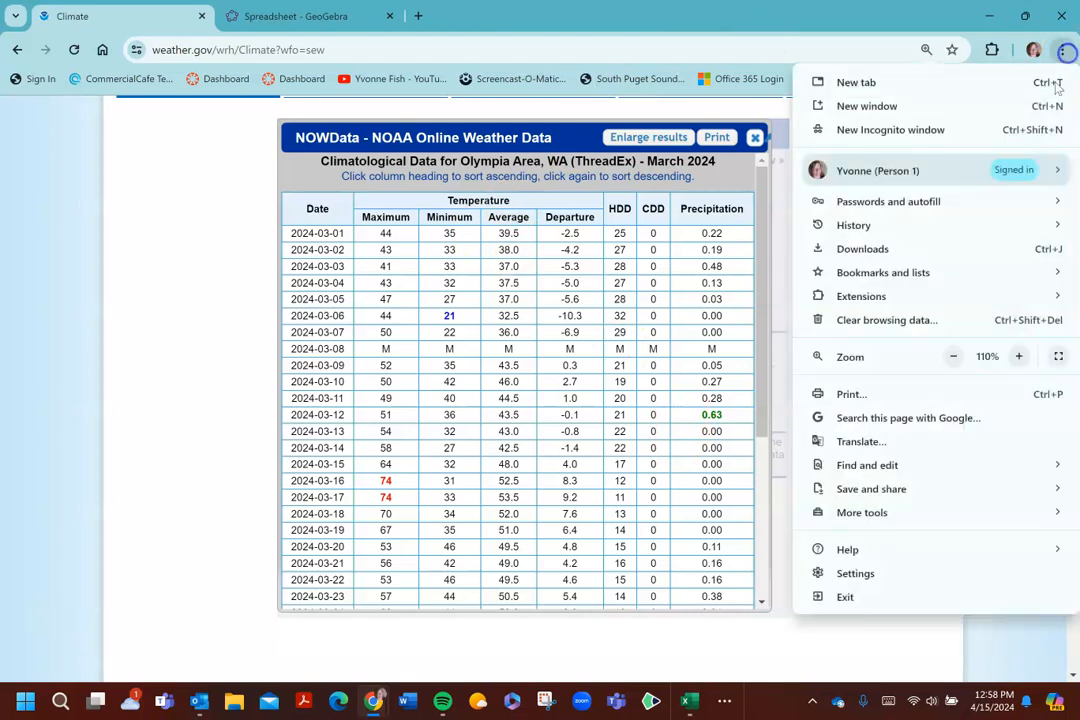
pyautogui.click(1019, 357)
pyautogui.click(1019, 357)
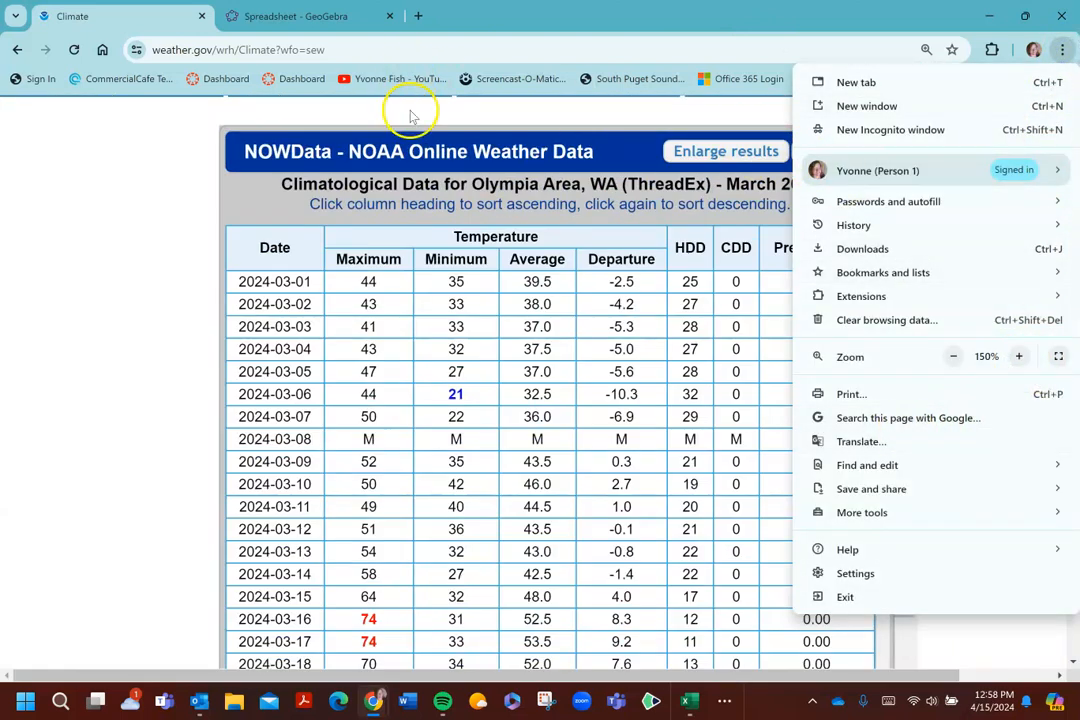
pyautogui.click(410, 117)
pyautogui.scroll(-1, 795, 361)
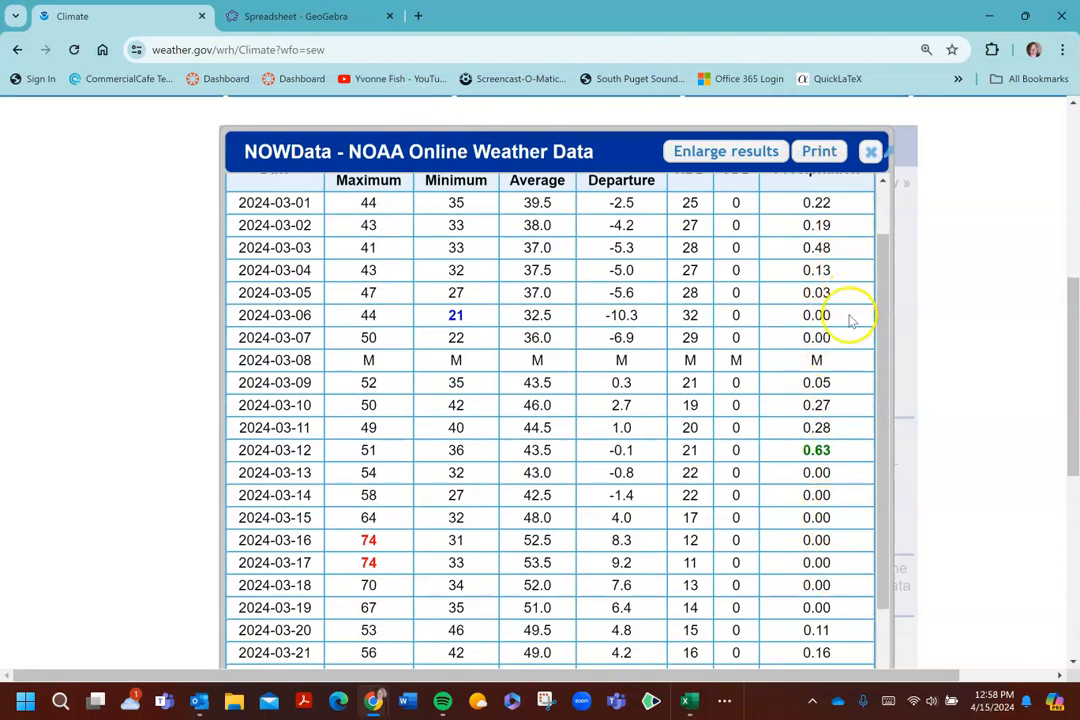
pyautogui.scroll(-3, 830, 578)
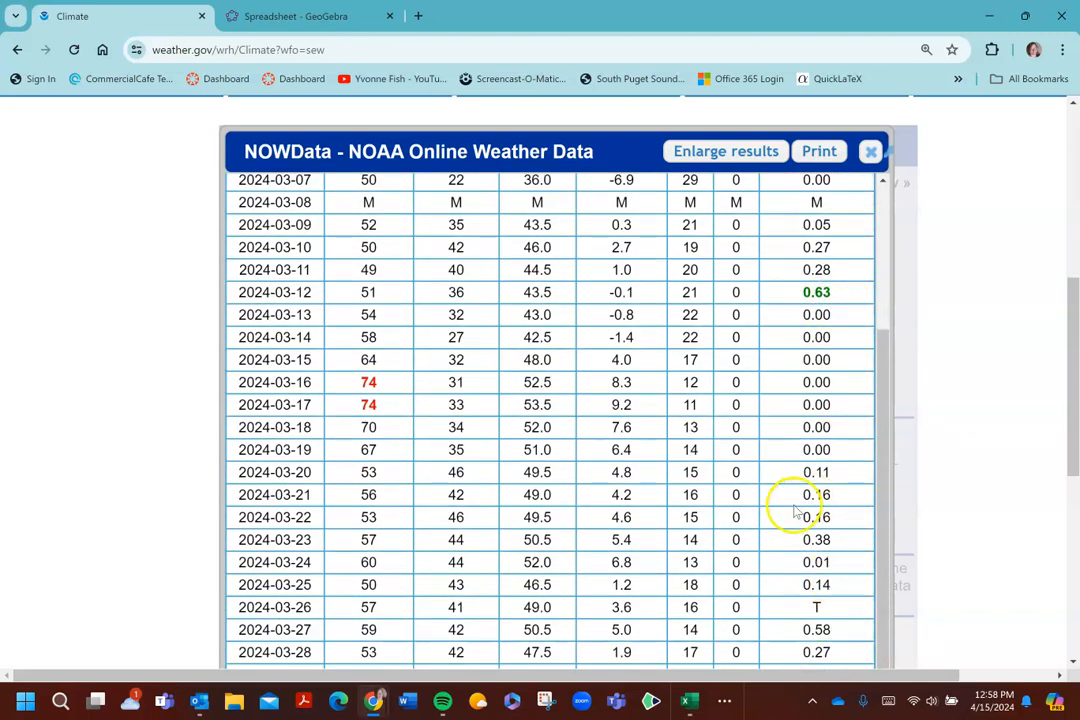
# - Sort the March 2024 daily data table ascending by maximum temperature, by minimum temperature, and by average temperature in turn
pyautogui.scroll(4, 797, 511)
pyautogui.rightClick(569, 251)
pyautogui.click(995, 252)
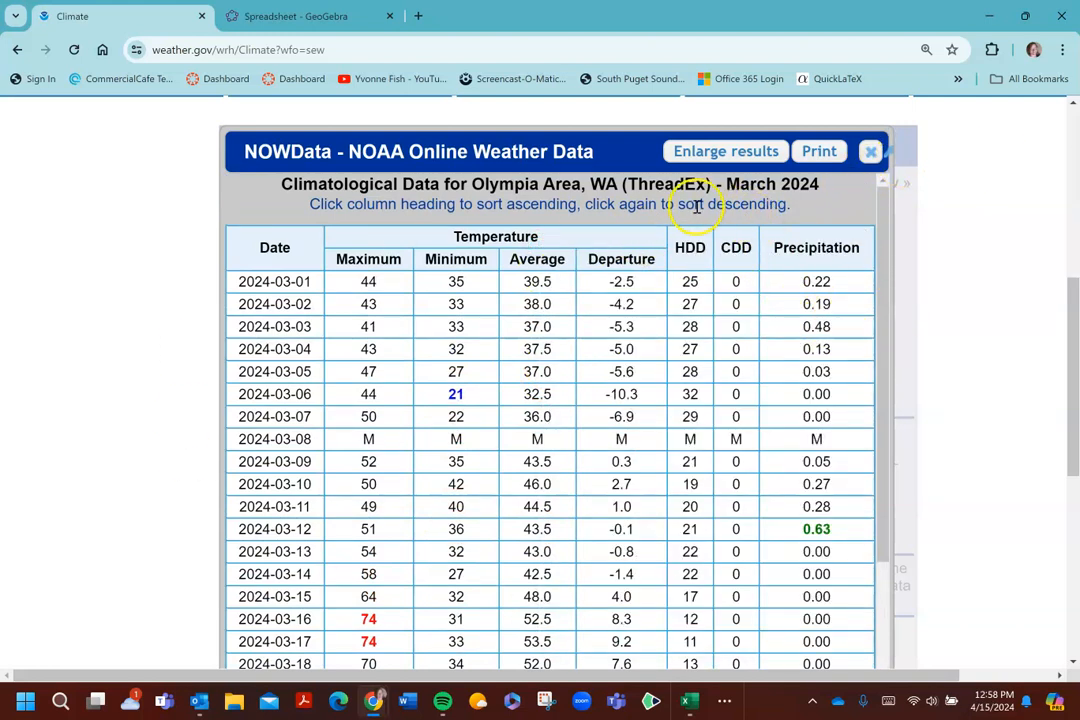
pyautogui.click(389, 260)
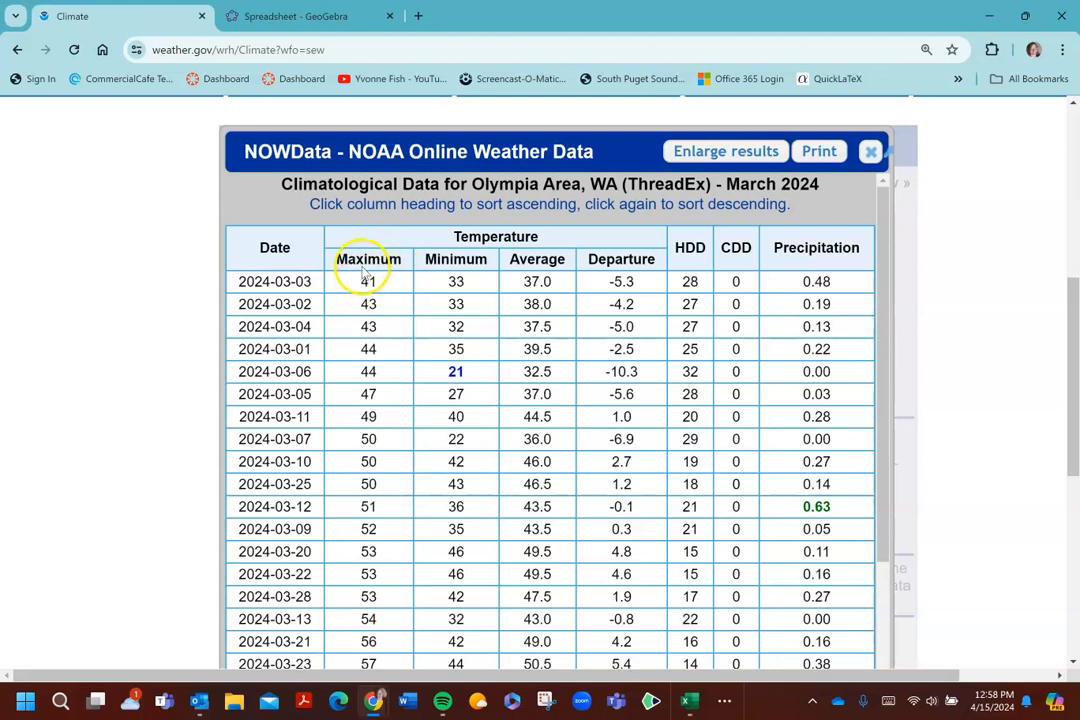
pyautogui.click(455, 261)
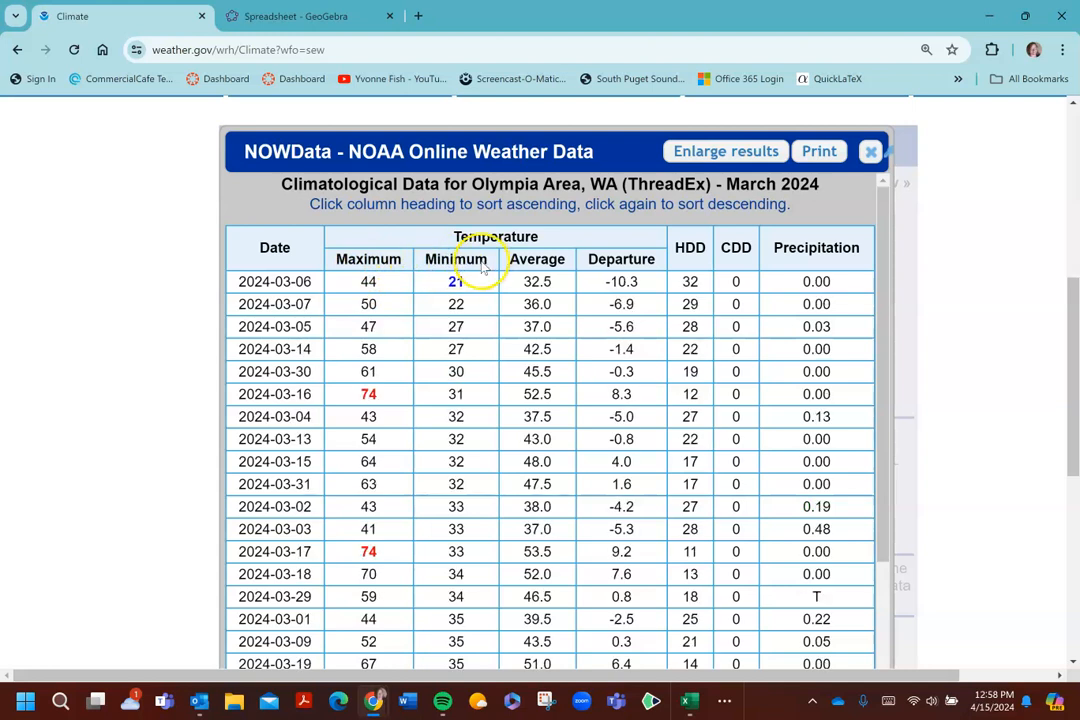
pyautogui.click(557, 260)
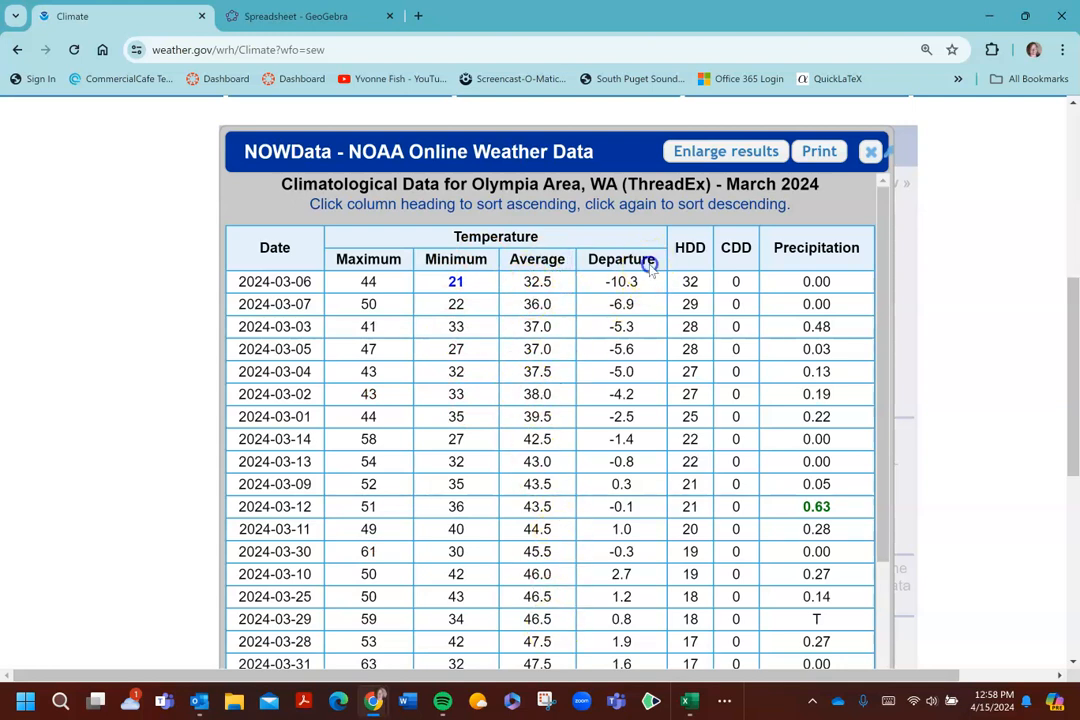
# - Sort the March 2024 table ascending by precipitation and review the ordered values down to the summary rows
pyautogui.click(803, 250)
pyautogui.scroll(-4, 844, 494)
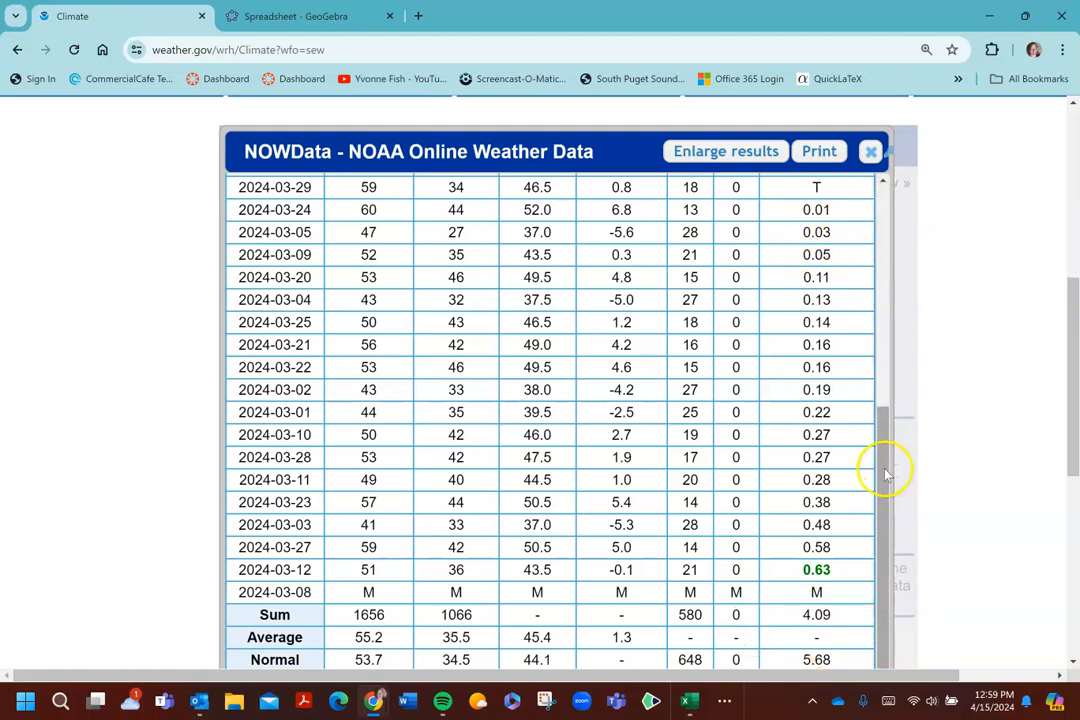
pyautogui.scroll(2, 850, 352)
pyautogui.scroll(2, 850, 352)
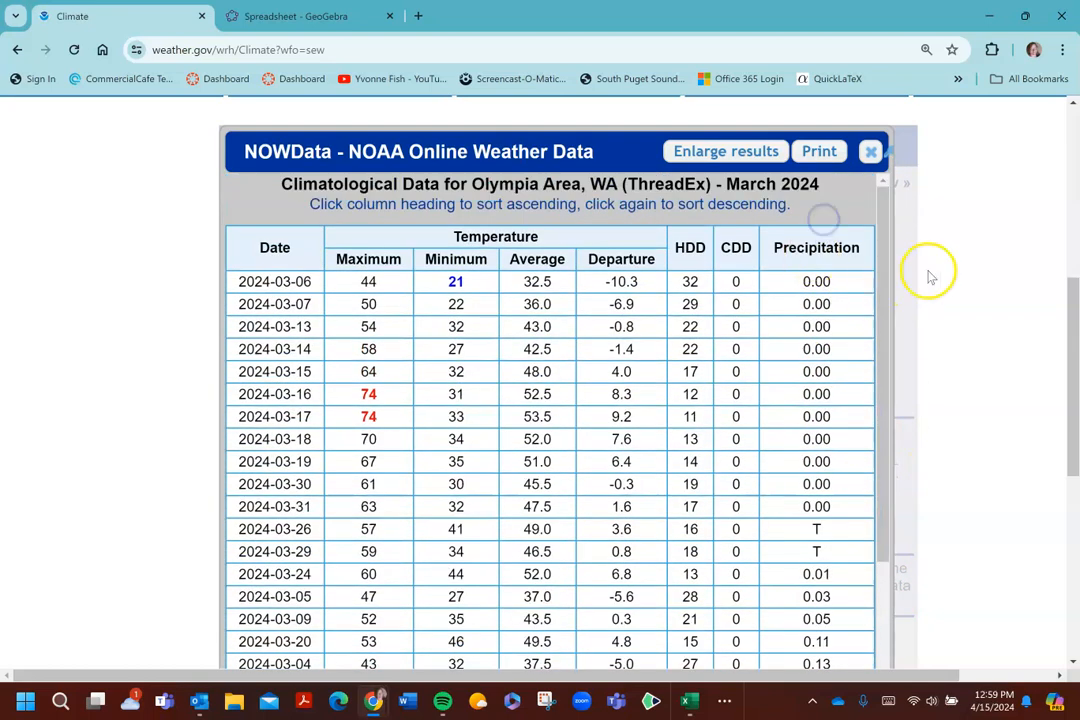
# - Close the daily data results and generate the annual temperature graph for the Olympia Area for the year 2023
pyautogui.click(869, 153)
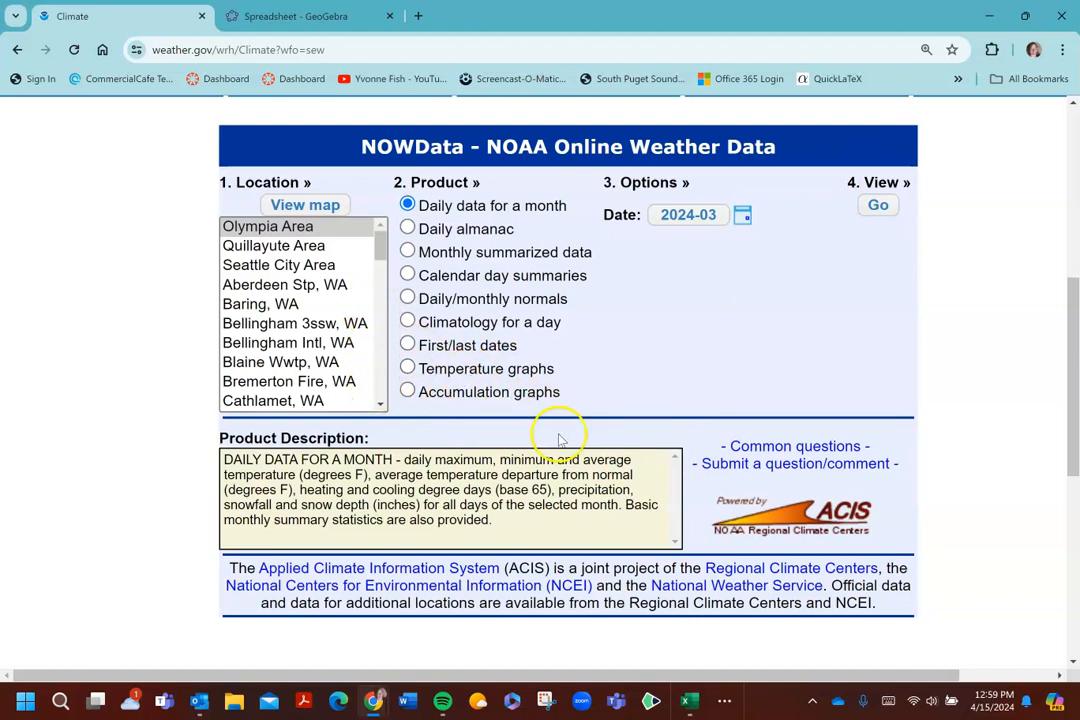
pyautogui.click(408, 369)
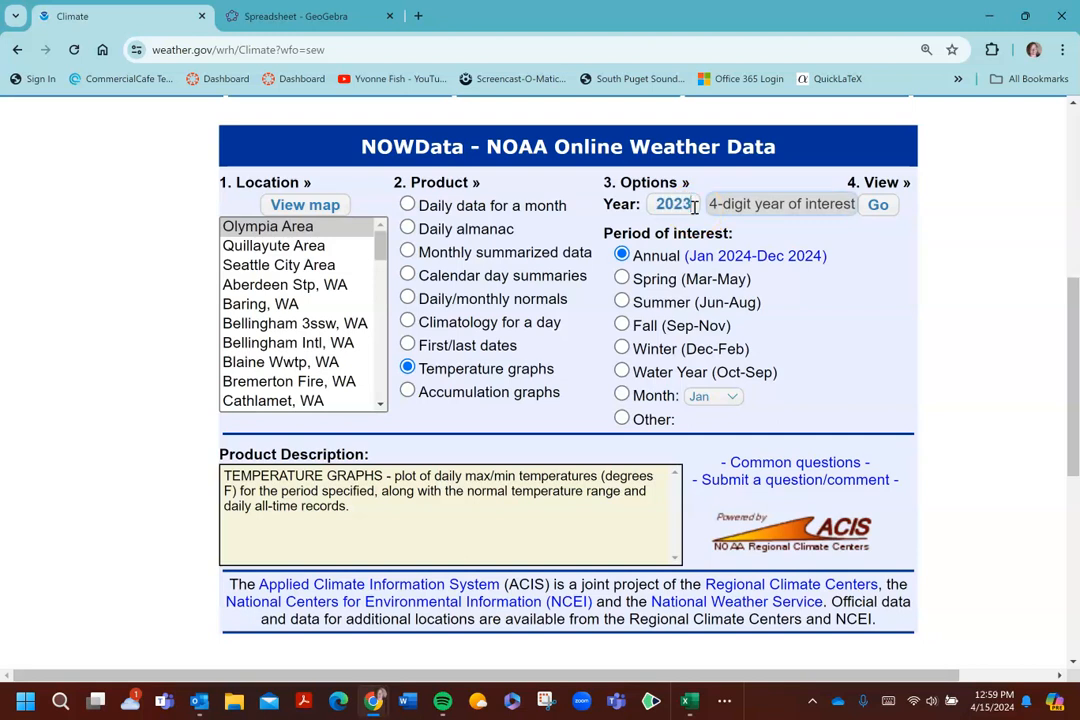
pyautogui.click(876, 204)
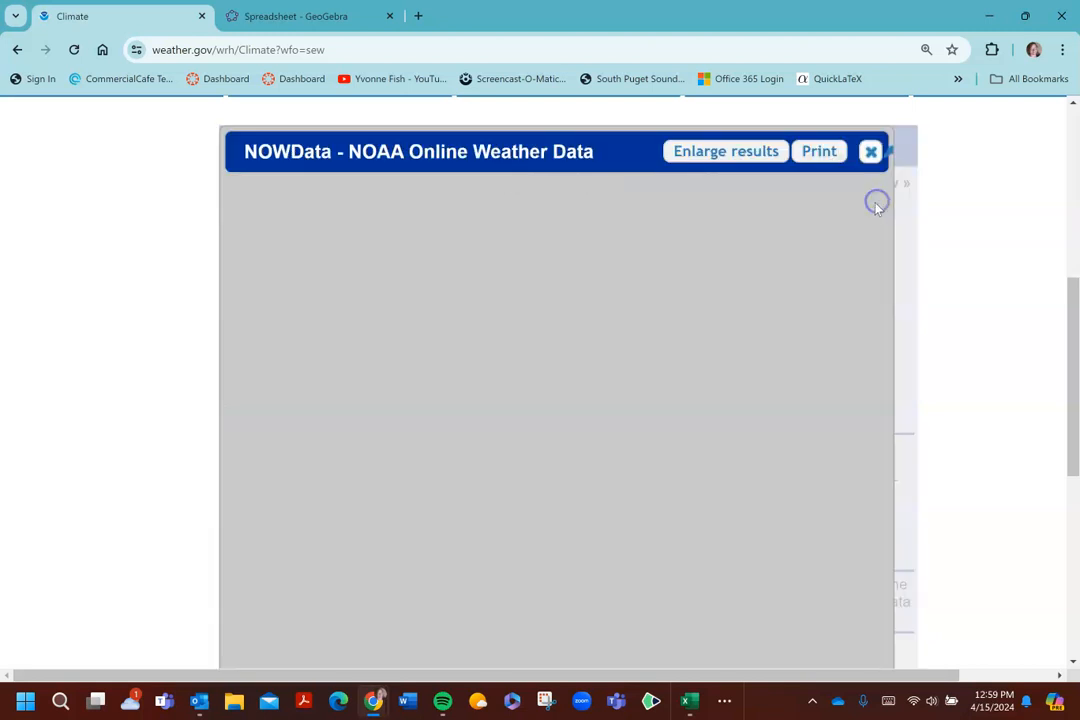